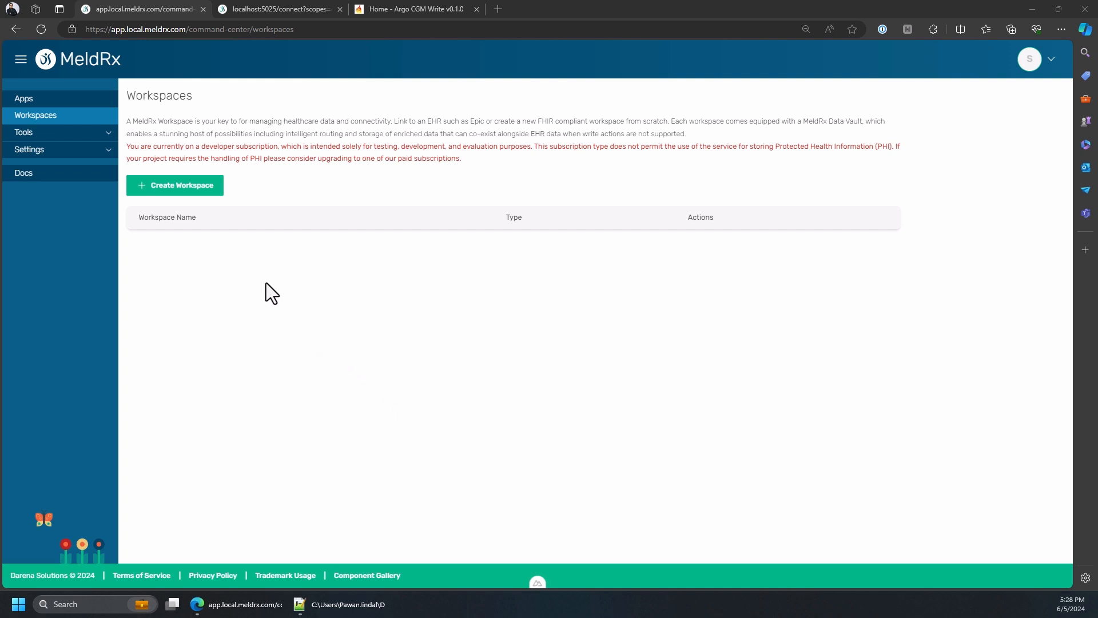
# Start a new linked workspace named Epic and choose Epic as its FHIR API provider
pyautogui.click(201, 193)
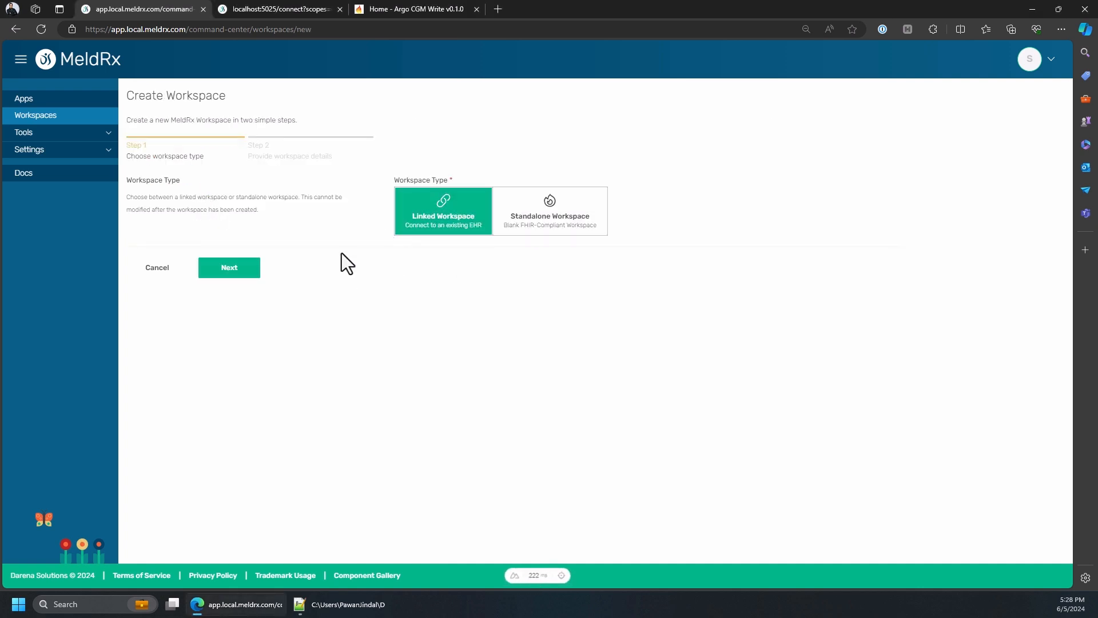
pyautogui.click(238, 271)
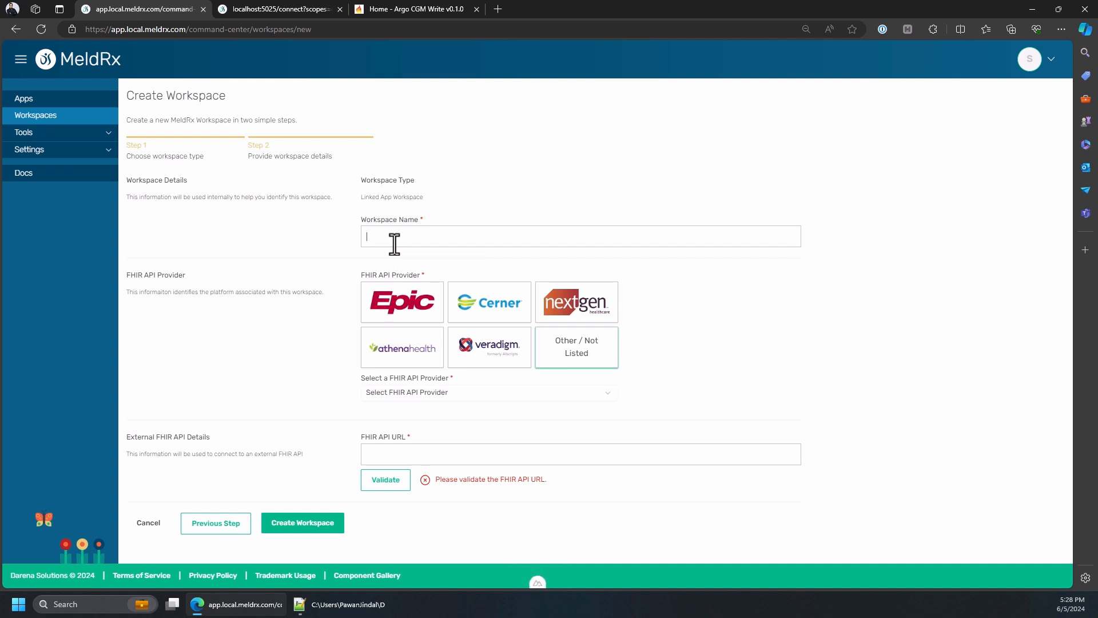
pyautogui.write('Epic')
pyautogui.click(400, 302)
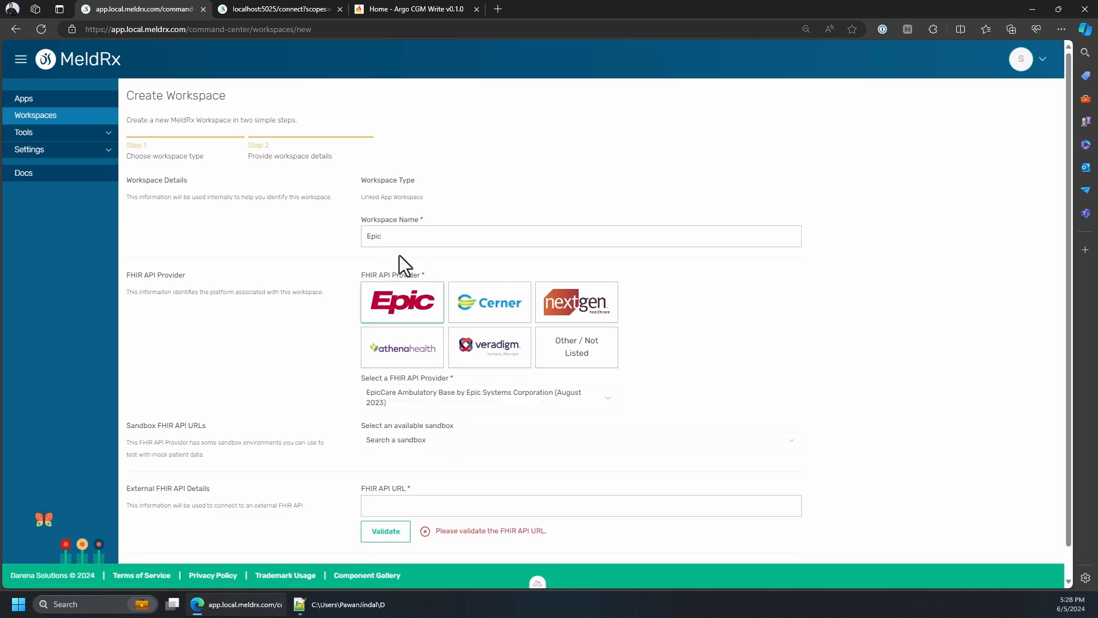
# Select Epic Sandbox as the workspace's sandbox, create the workspace and open its management page
pyautogui.scroll(-1, 399, 255)
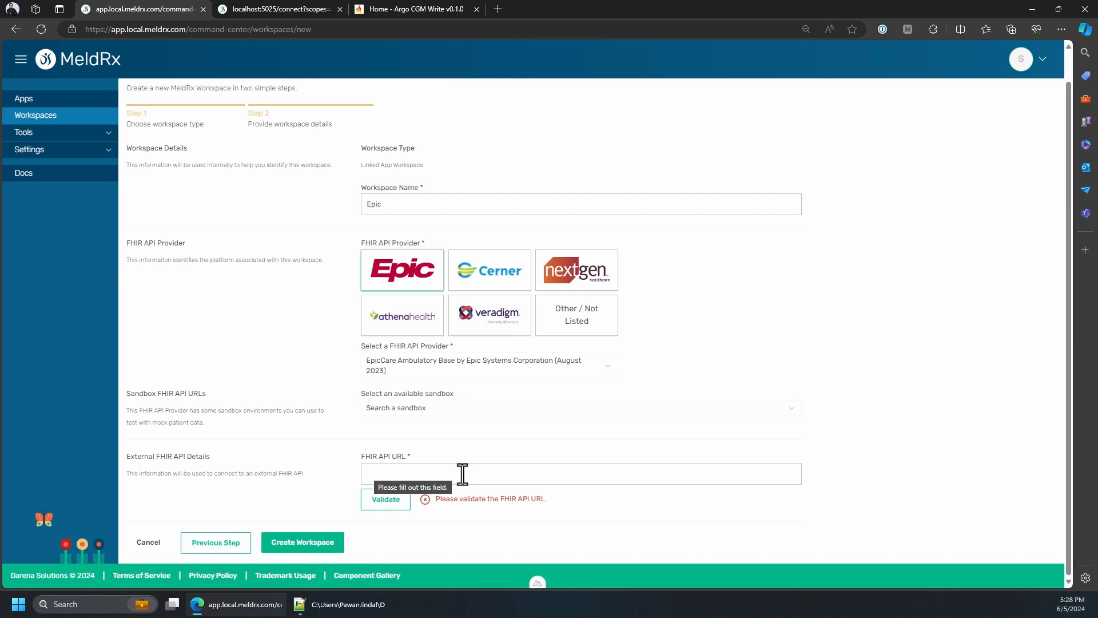
pyautogui.click(407, 410)
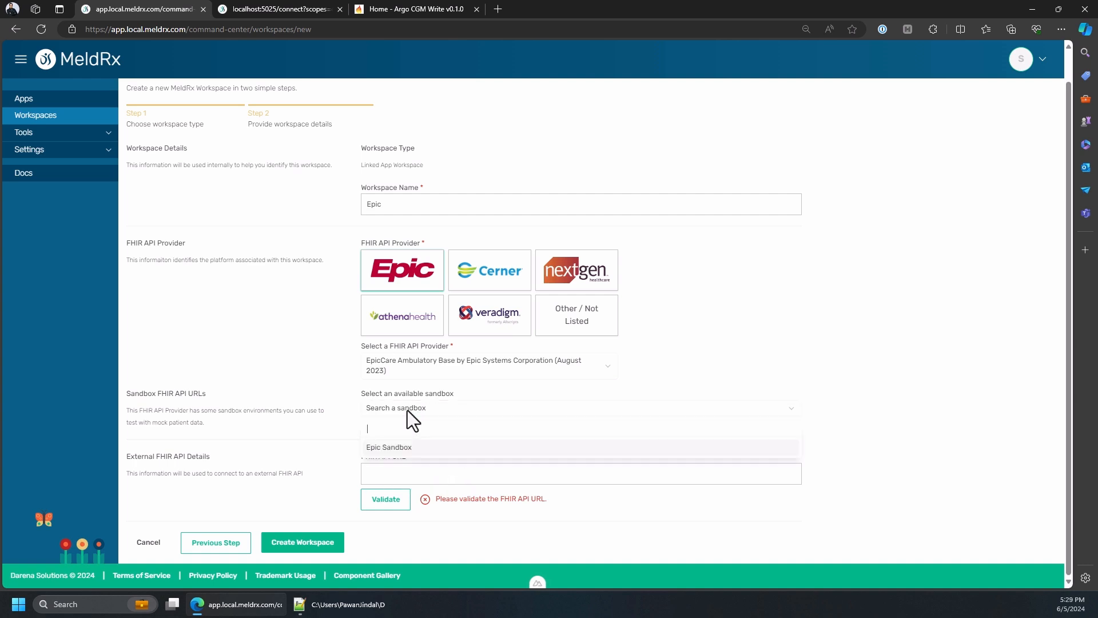
pyautogui.click(400, 447)
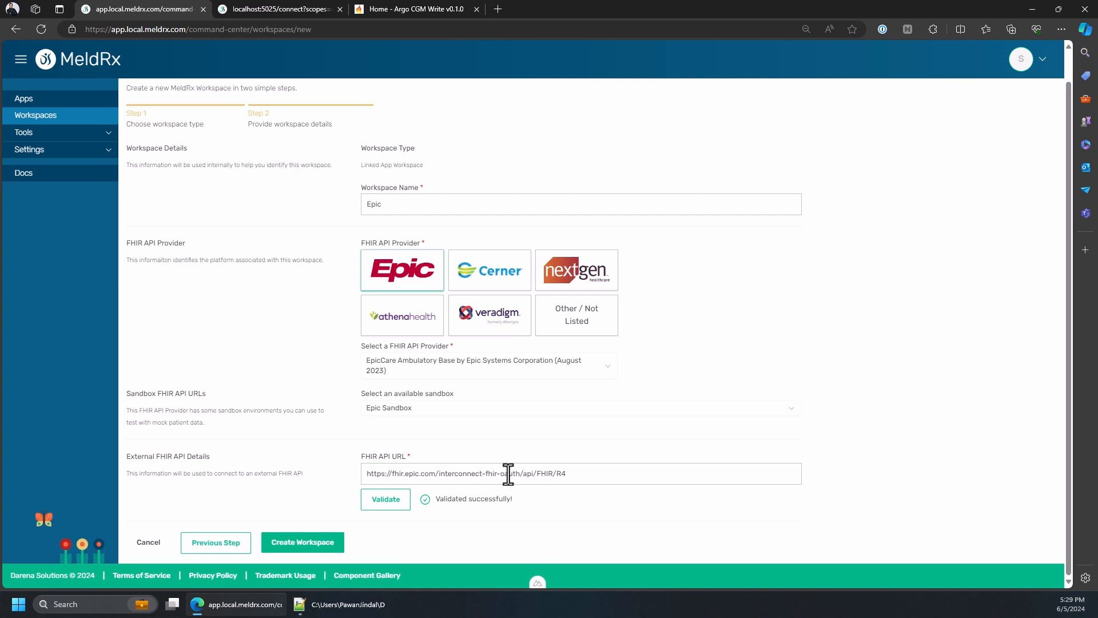
pyautogui.click(305, 542)
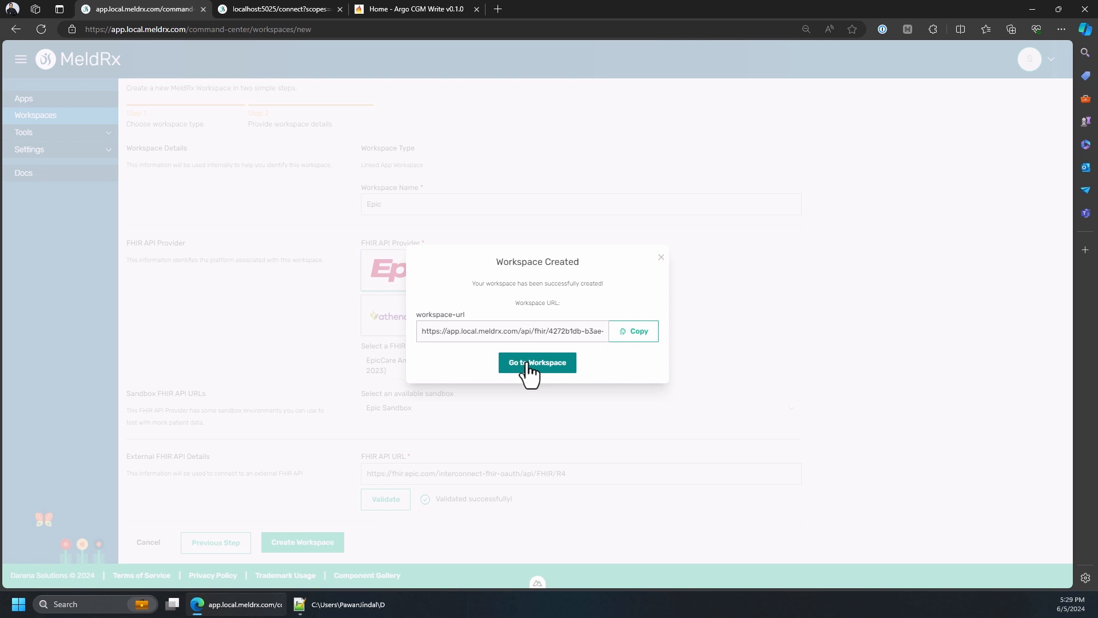
pyautogui.click(529, 366)
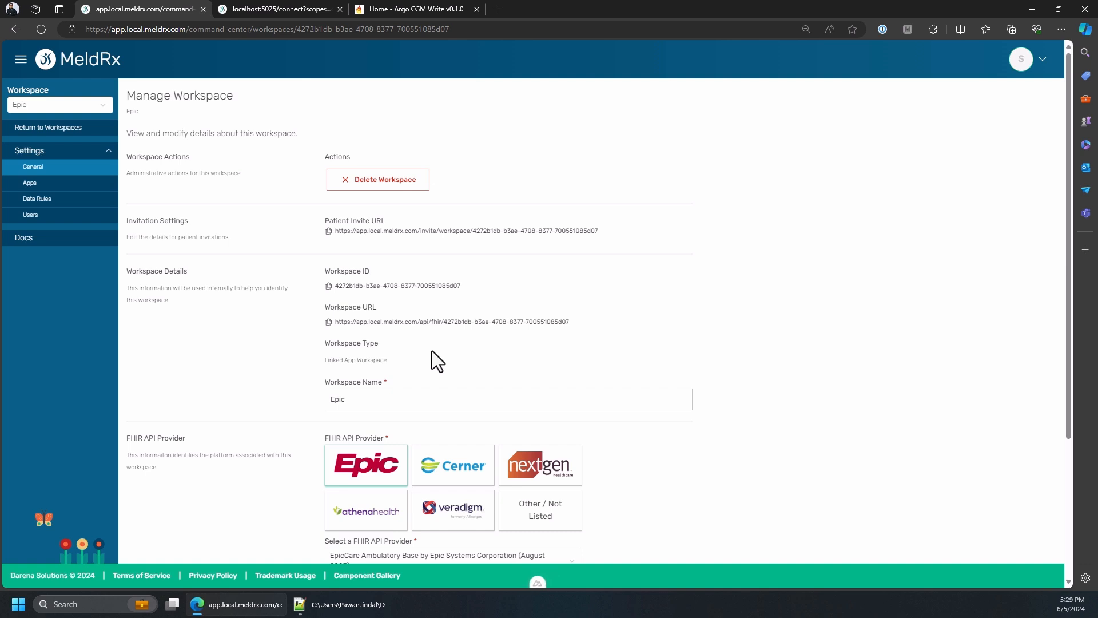
# Return to the app list and start registering an app named "provider app" with Provider as the user type
pyautogui.click(77, 130)
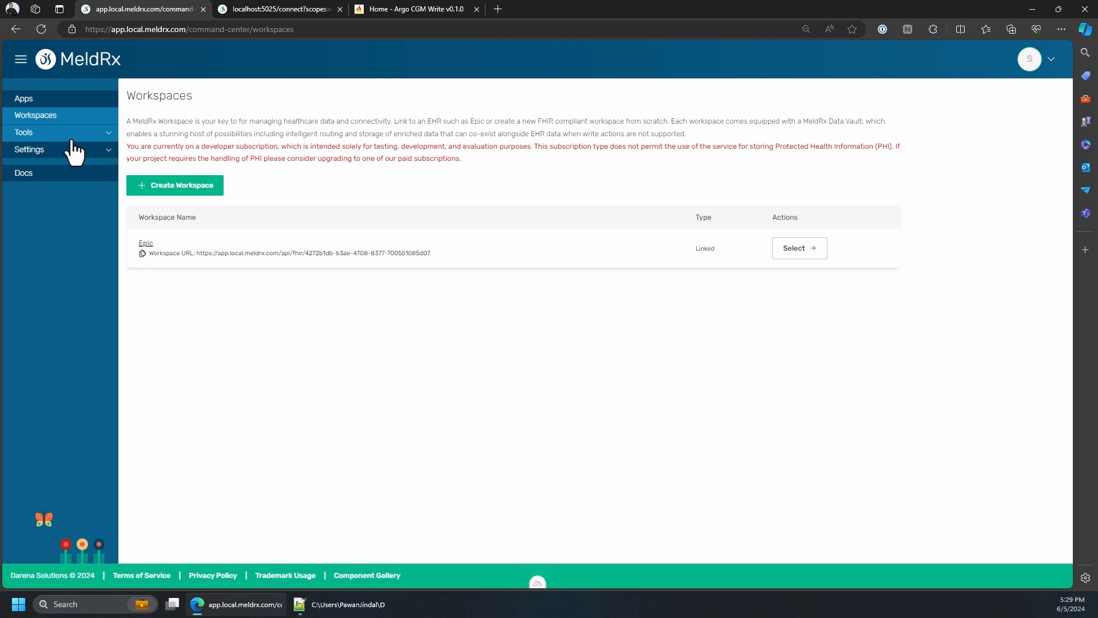
pyautogui.click(57, 101)
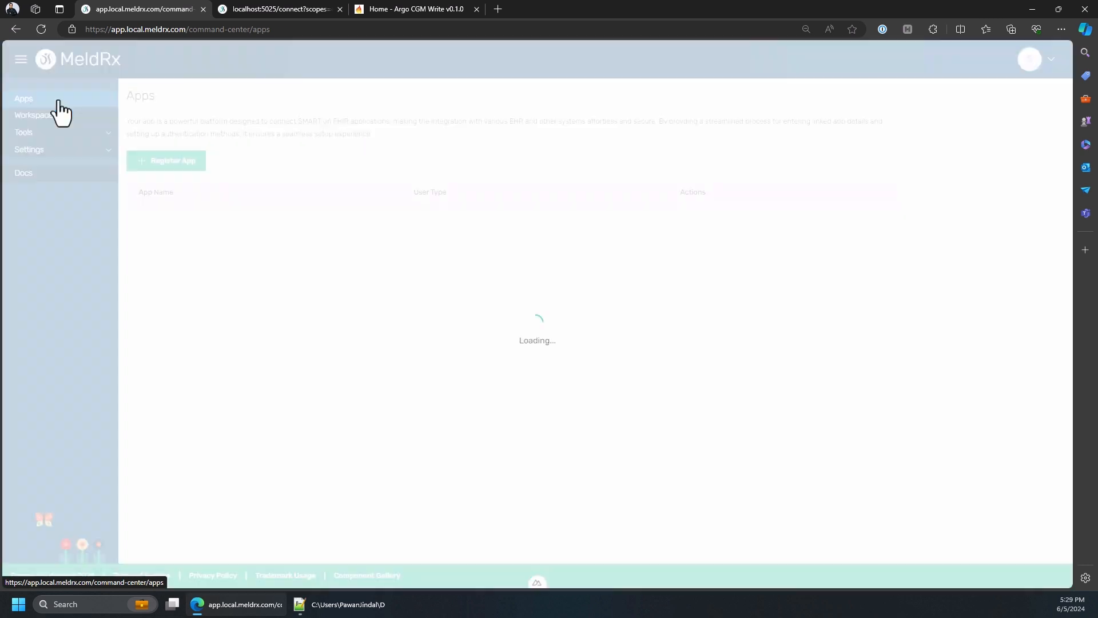
pyautogui.click(137, 162)
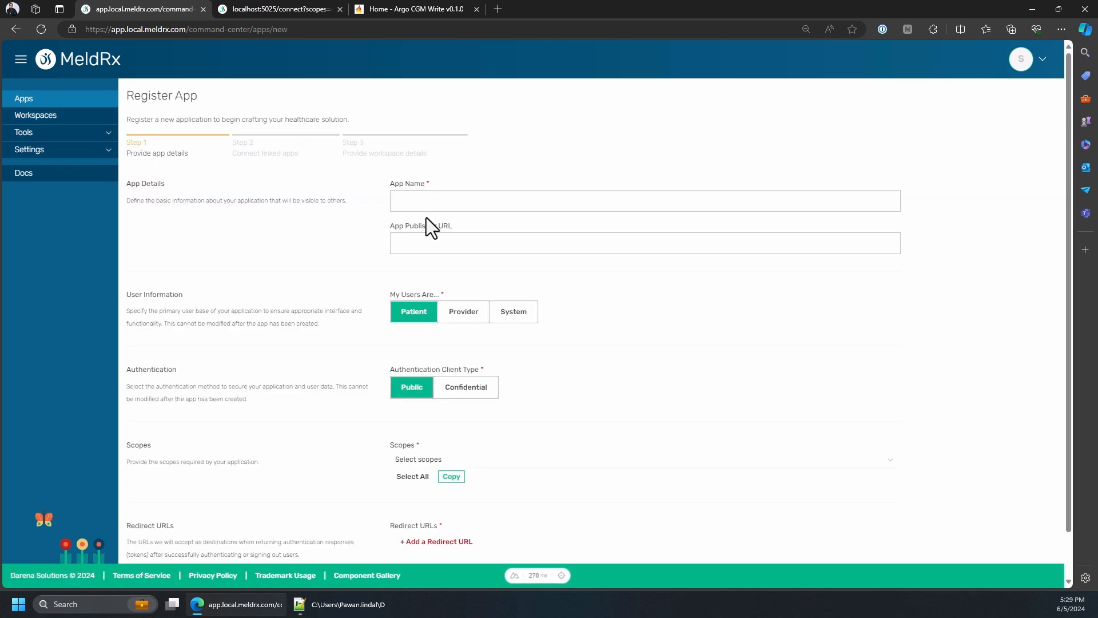
pyautogui.click(428, 201)
pyautogui.write('provider app')
pyautogui.click(458, 319)
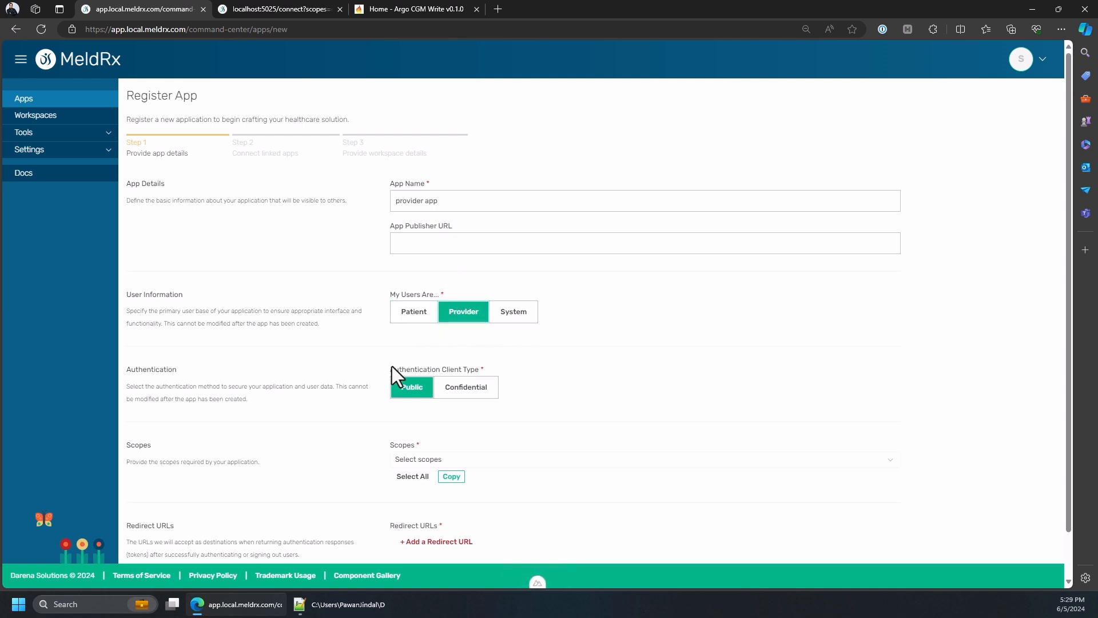
# Select the scopes profile, openid, launch, launch/patient and patient/*.read for the provider app
pyautogui.scroll(-1, 491, 406)
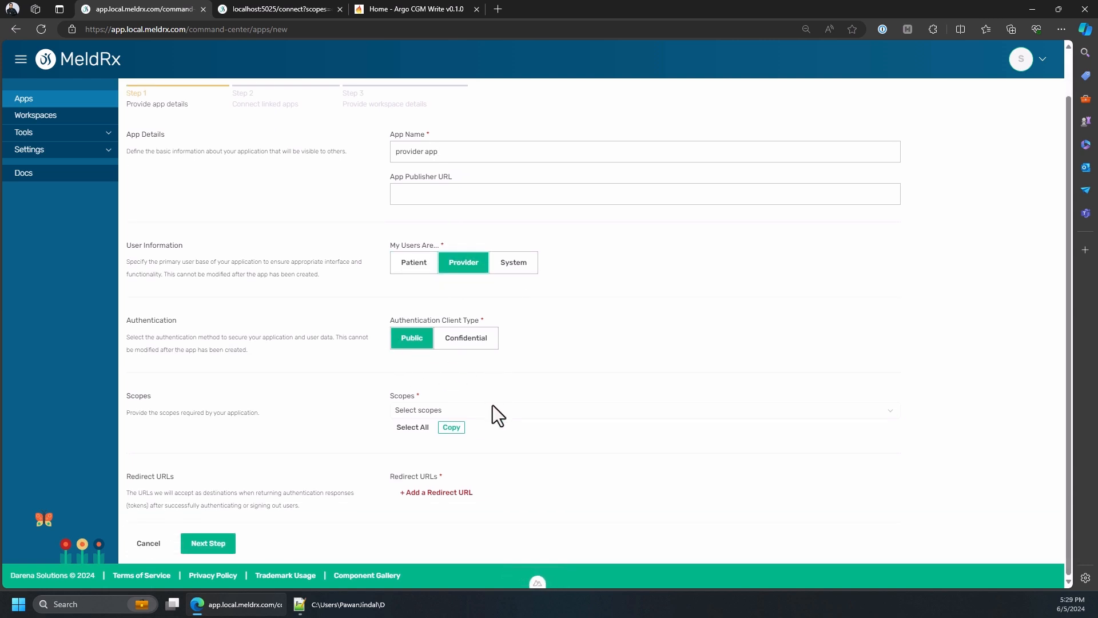
pyautogui.click(431, 411)
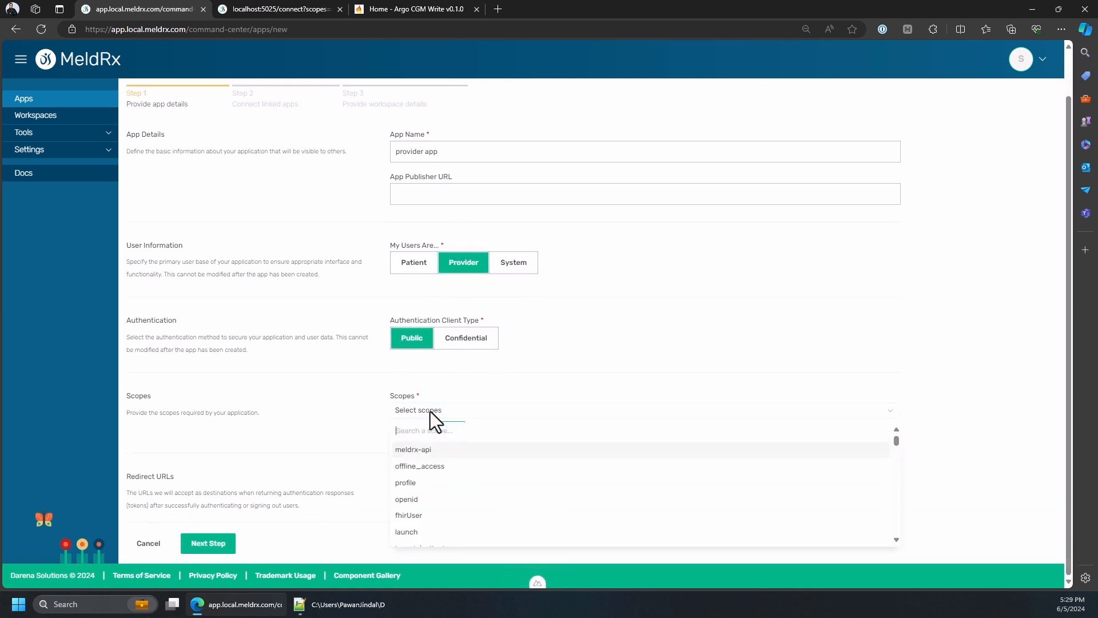
pyautogui.click(418, 486)
pyautogui.click(424, 498)
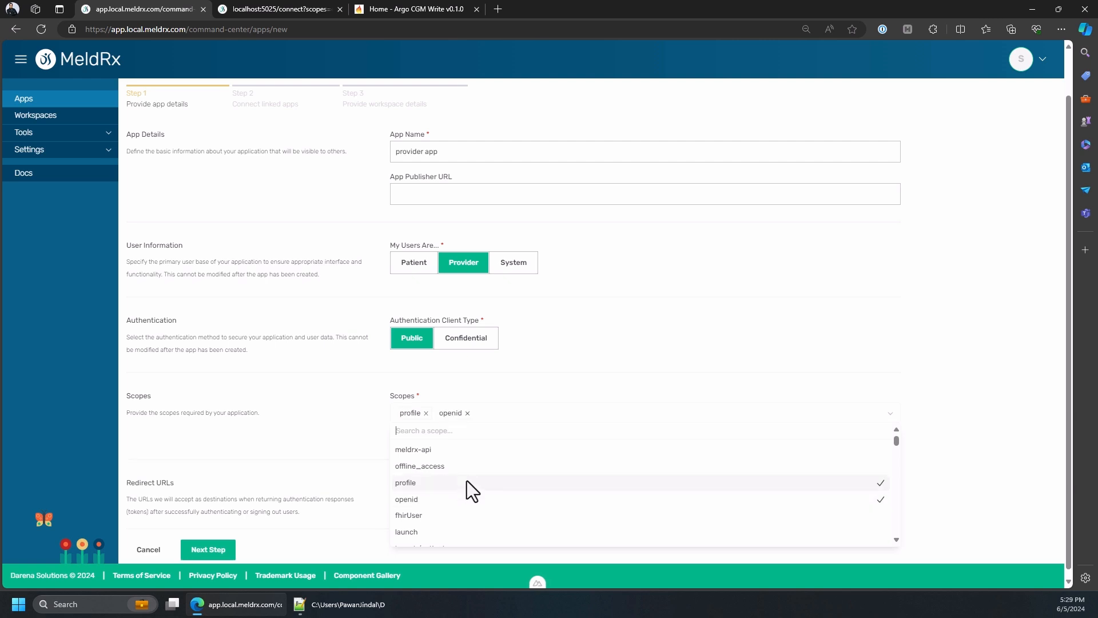
pyautogui.scroll(-2, 467, 481)
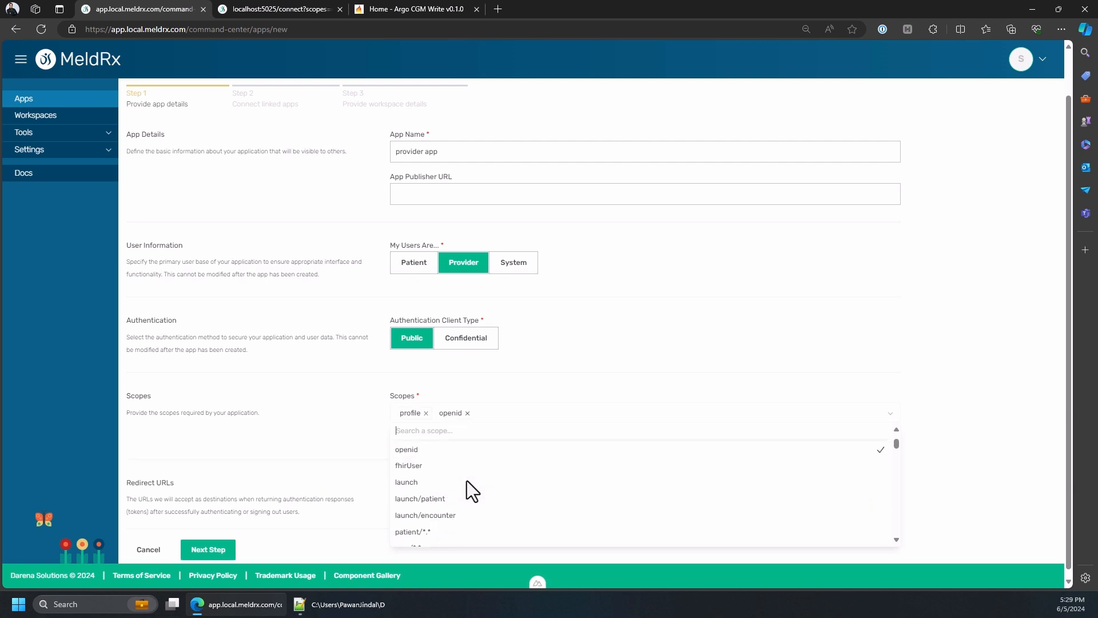
pyautogui.click(418, 474)
pyautogui.click(425, 489)
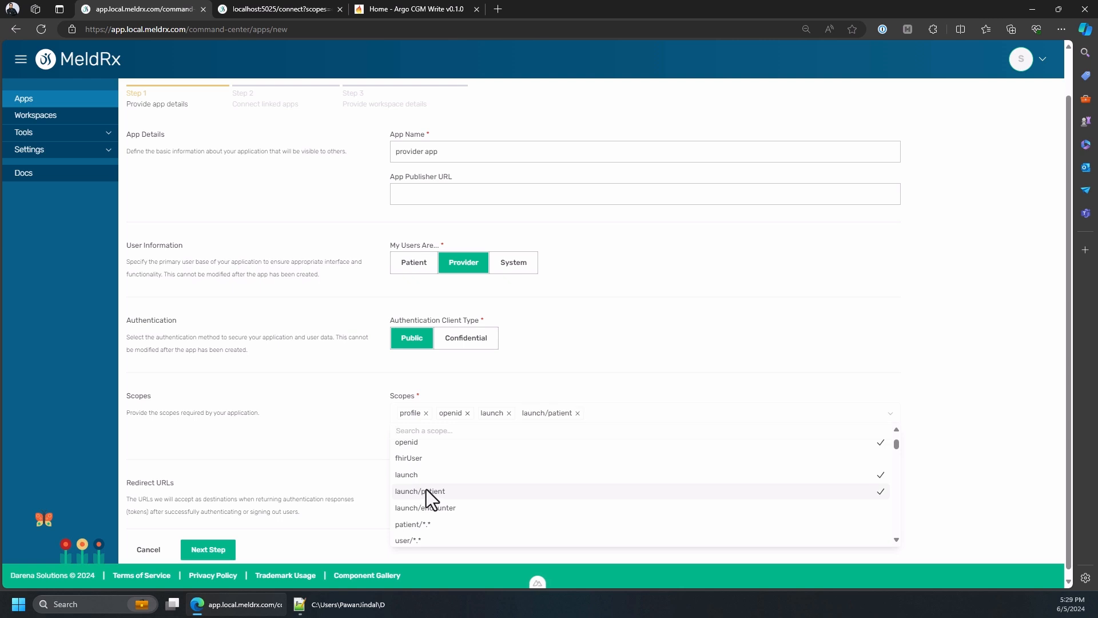
pyautogui.scroll(-2, 427, 489)
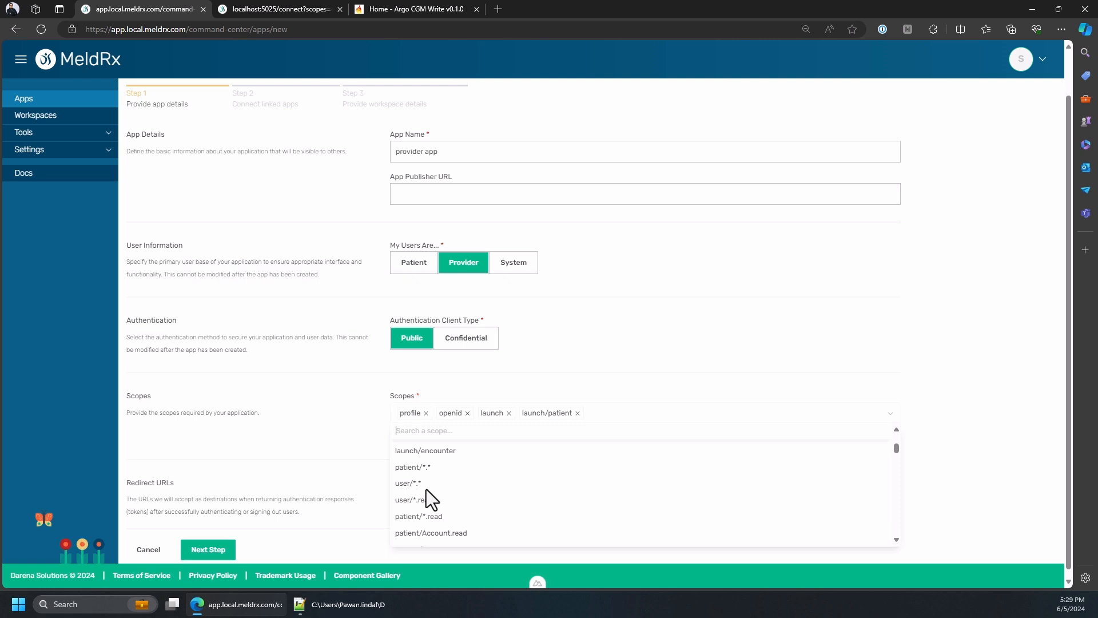
pyautogui.click(421, 517)
pyautogui.click(562, 383)
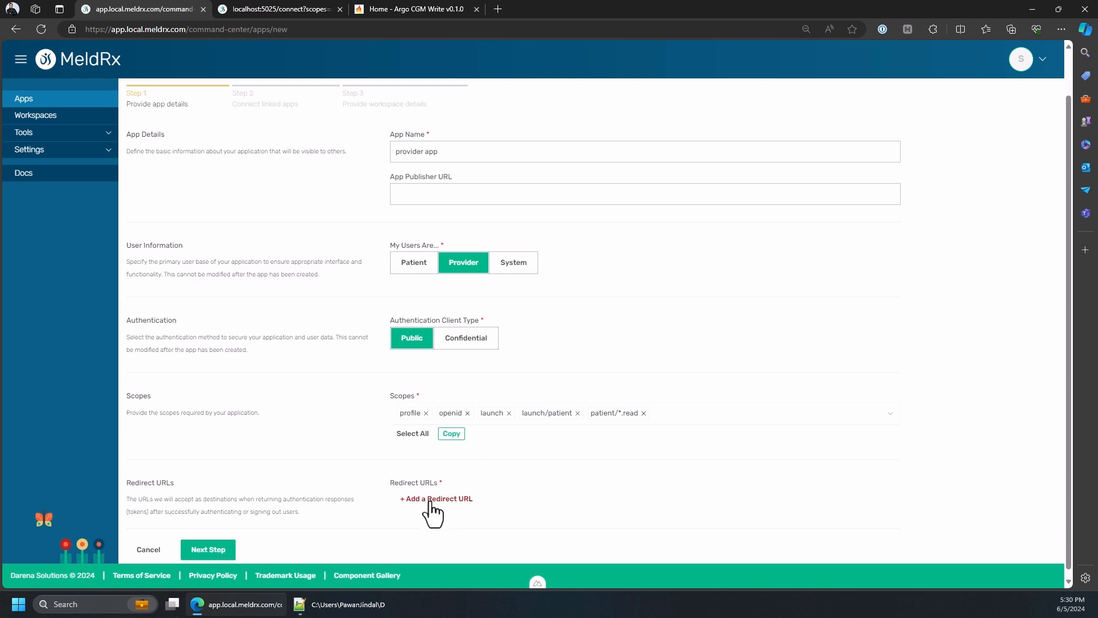
pyautogui.click(283, 10)
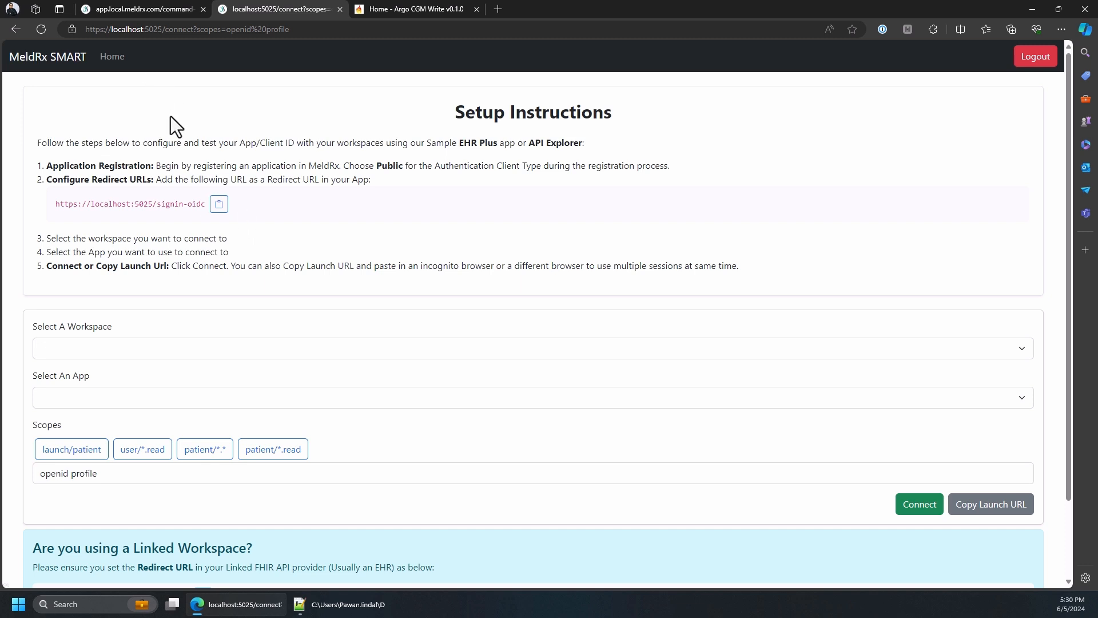
pyautogui.click(139, 8)
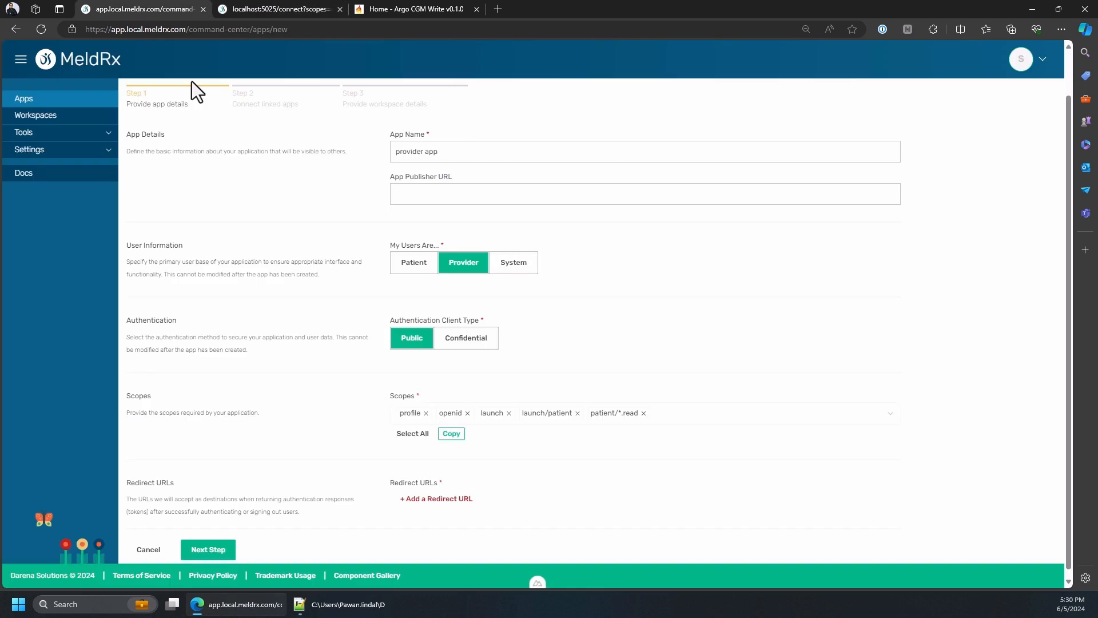
pyautogui.click(433, 499)
pyautogui.hotkey('ctrl', 'v')
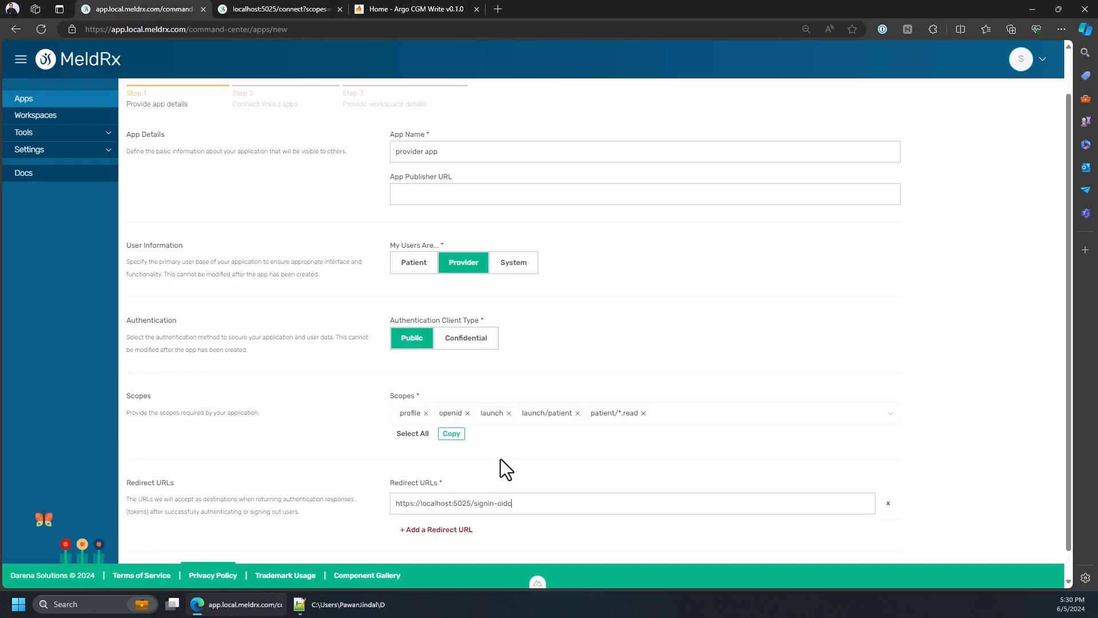
pyautogui.scroll(-1, 506, 456)
pyautogui.click(225, 537)
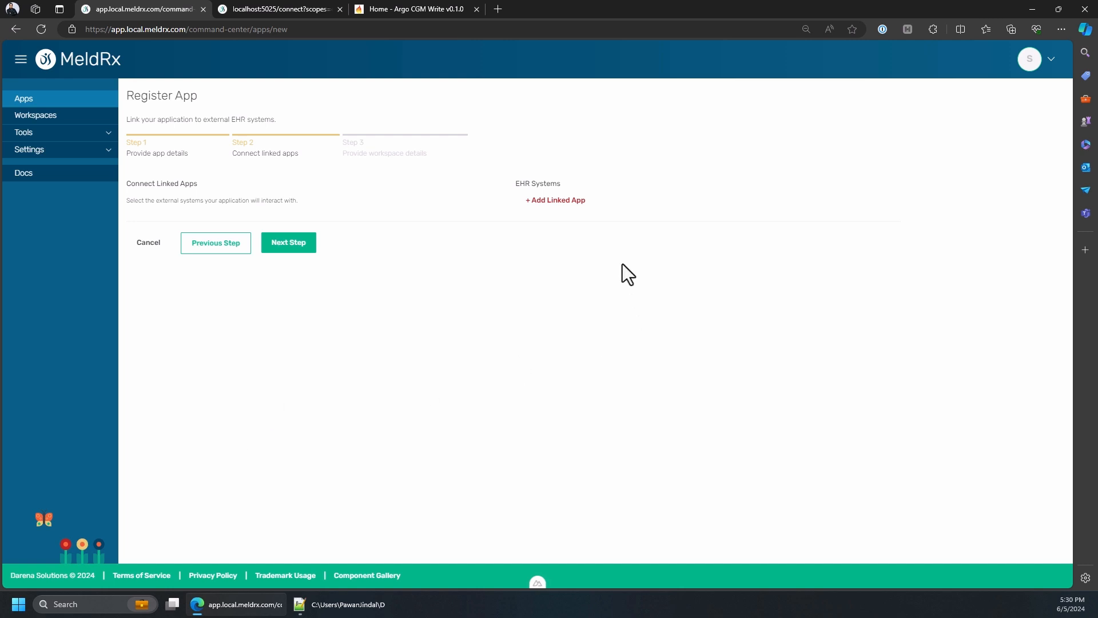
# Start adding an Epic linked app with the sample MeldRx credentials and name the connection "epic"
pyautogui.click(559, 206)
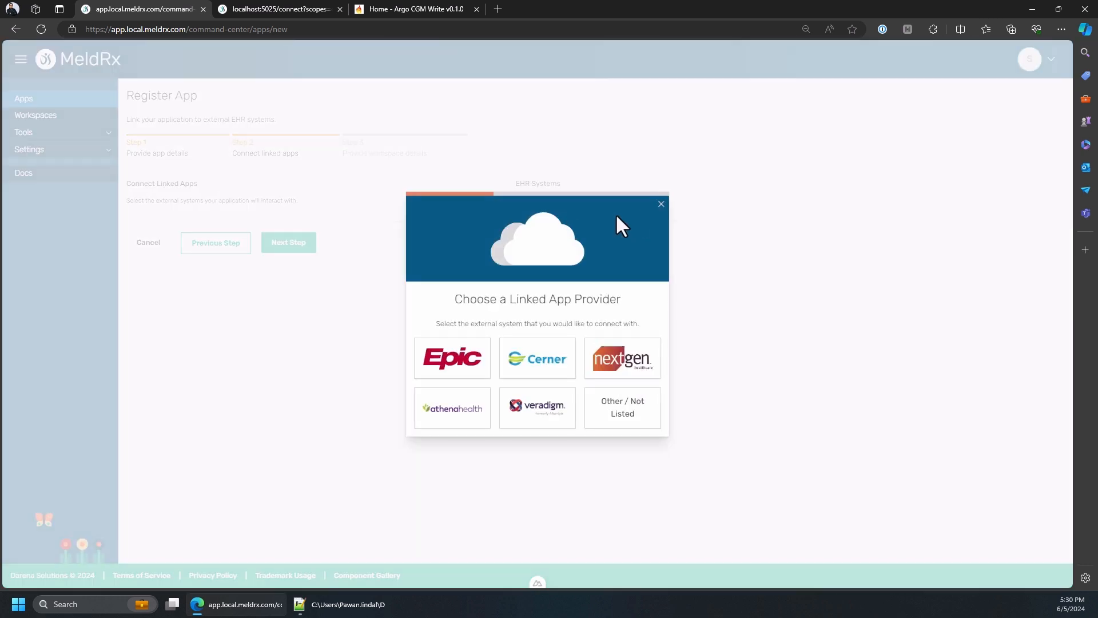
pyautogui.click(449, 375)
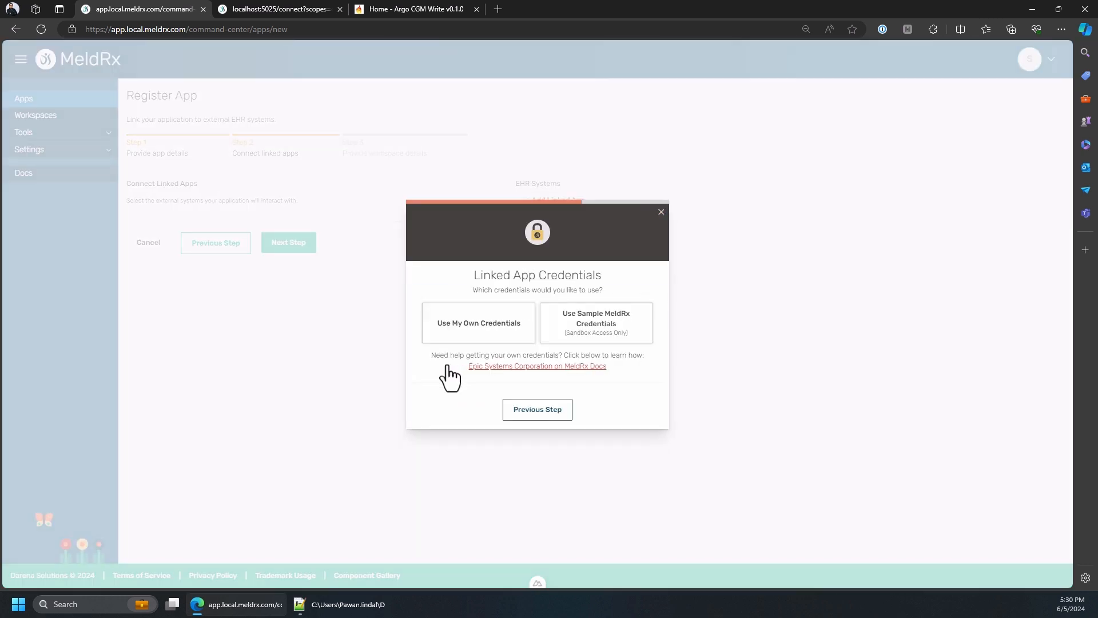
pyautogui.click(475, 329)
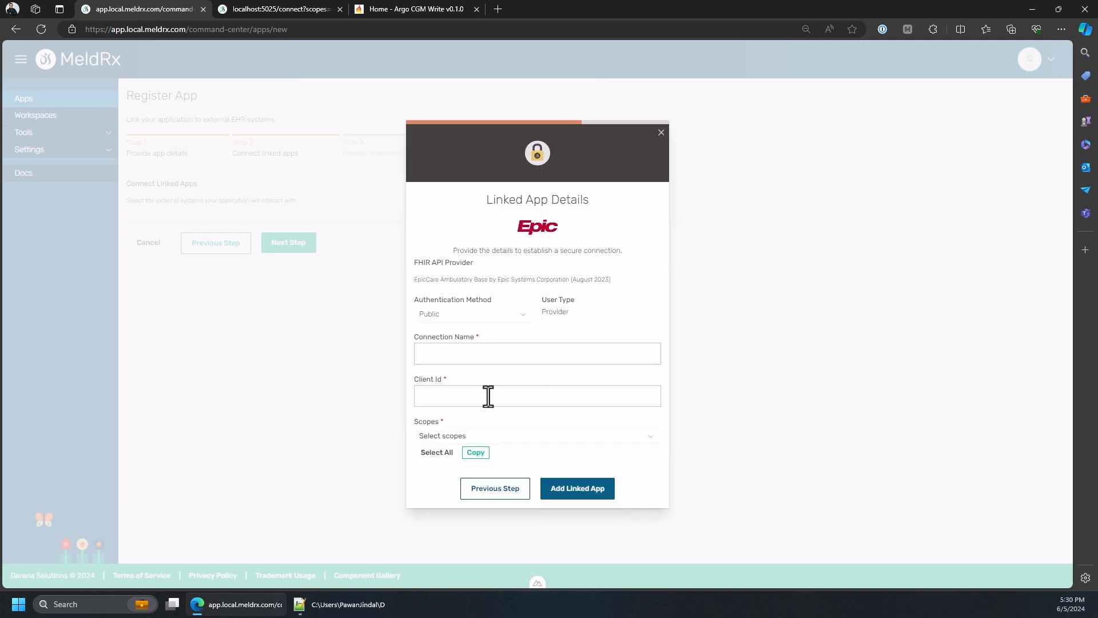
pyautogui.click(493, 490)
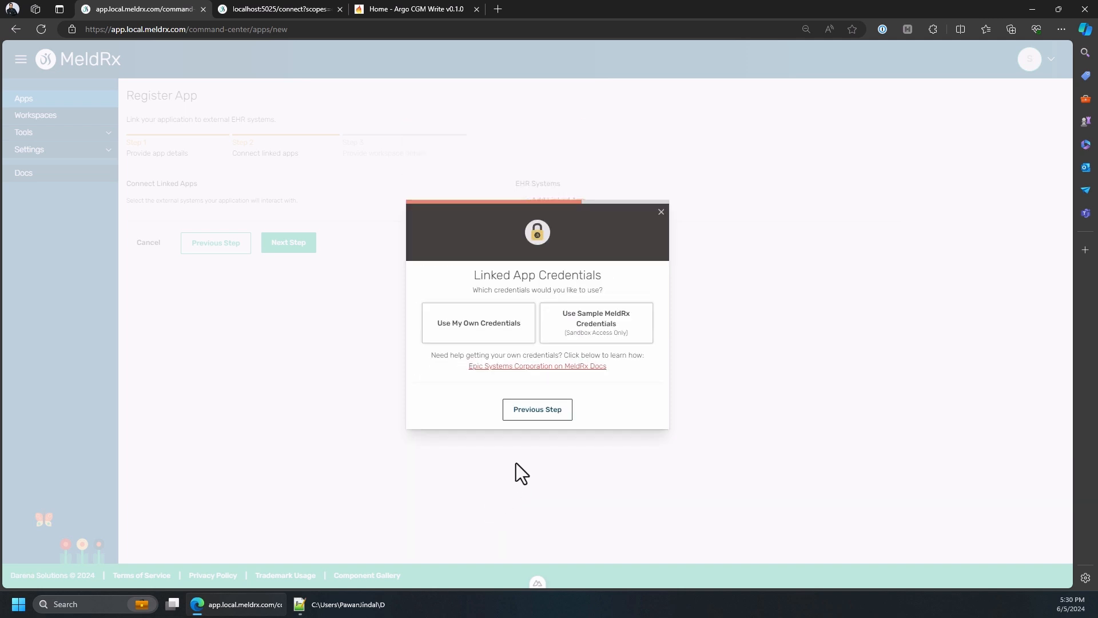
pyautogui.click(580, 335)
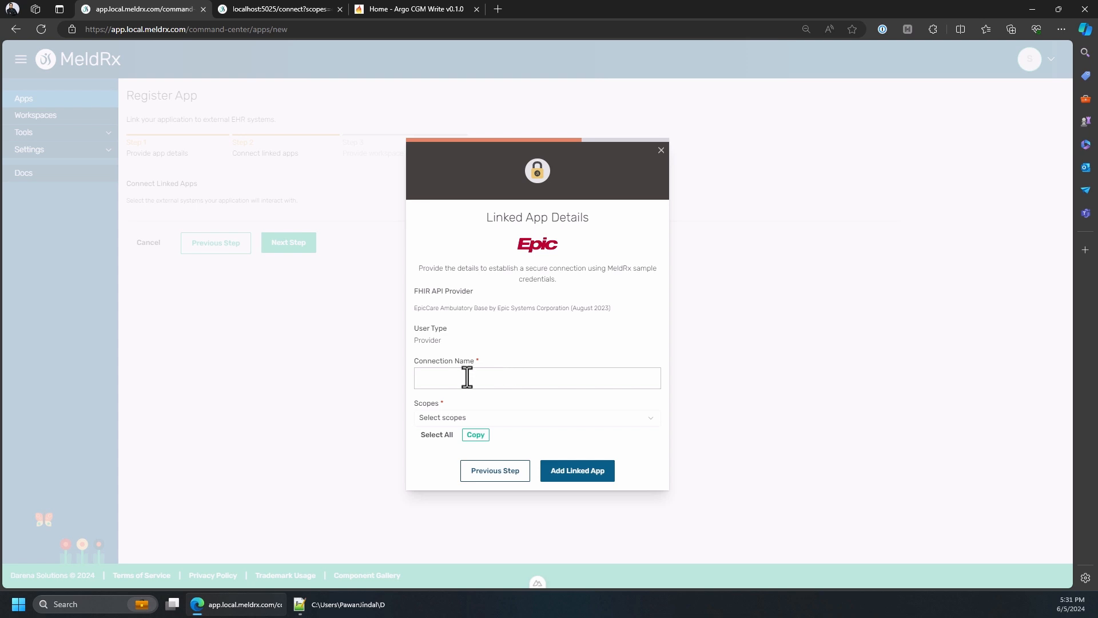
pyautogui.write('epic')
# Select the scopes openid, profile, launch, launch/patient and patient/*.read for the Epic linked app
pyautogui.click(434, 424)
pyautogui.click(447, 489)
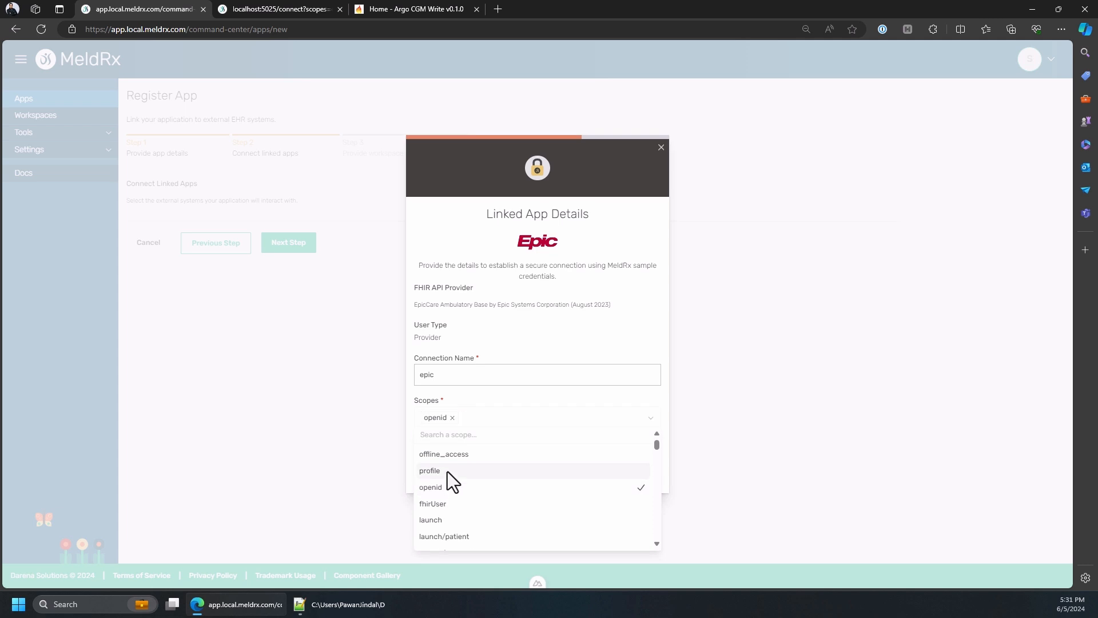
pyautogui.click(448, 471)
pyautogui.click(455, 522)
pyautogui.click(455, 536)
pyautogui.scroll(-2, 481, 506)
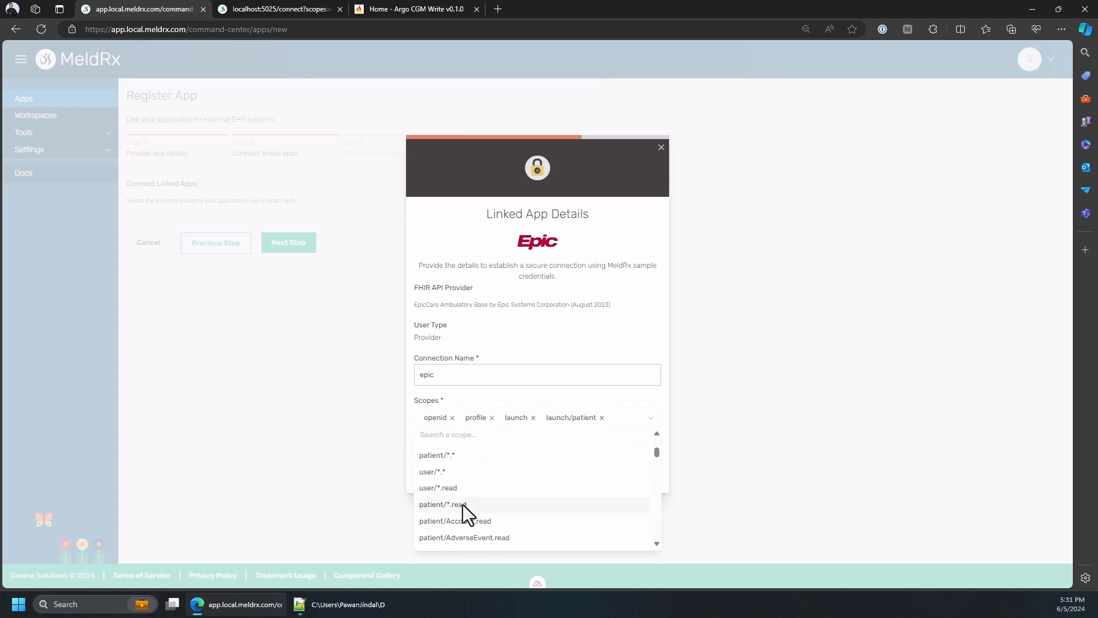
pyautogui.click(463, 505)
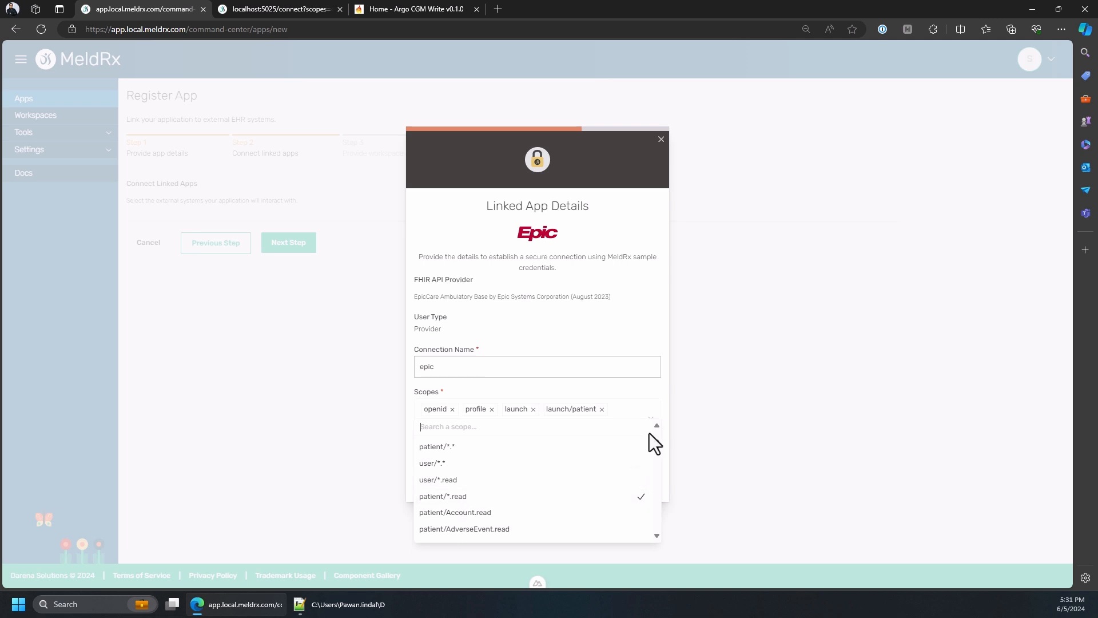
pyautogui.click(652, 399)
# Add the Epic linked app and complete the app registration without creating a workspace
pyautogui.click(577, 484)
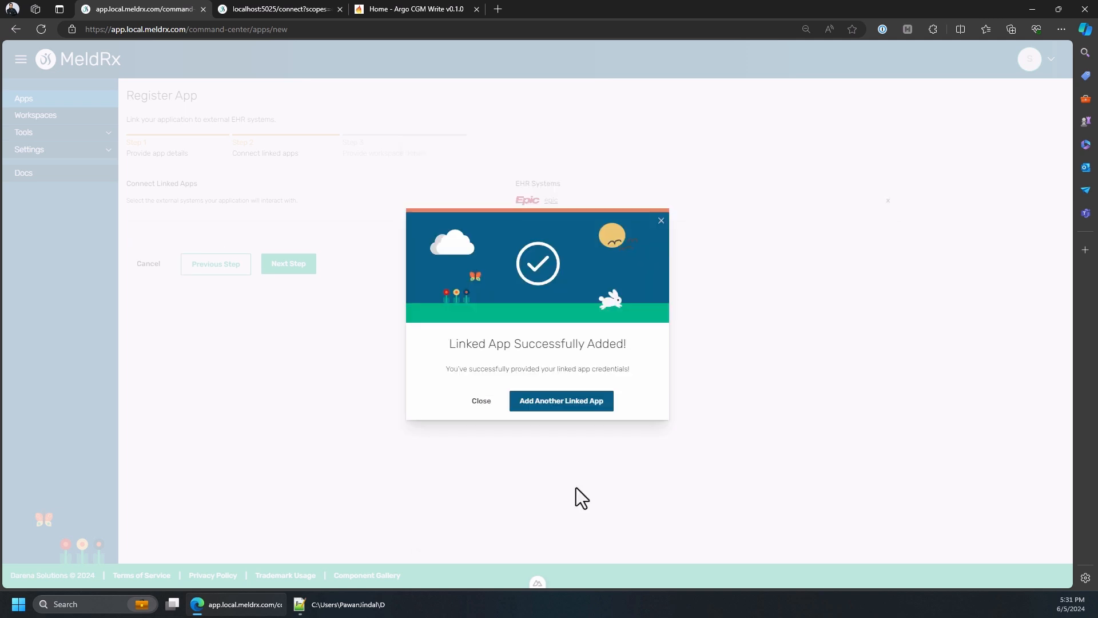
pyautogui.click(481, 411)
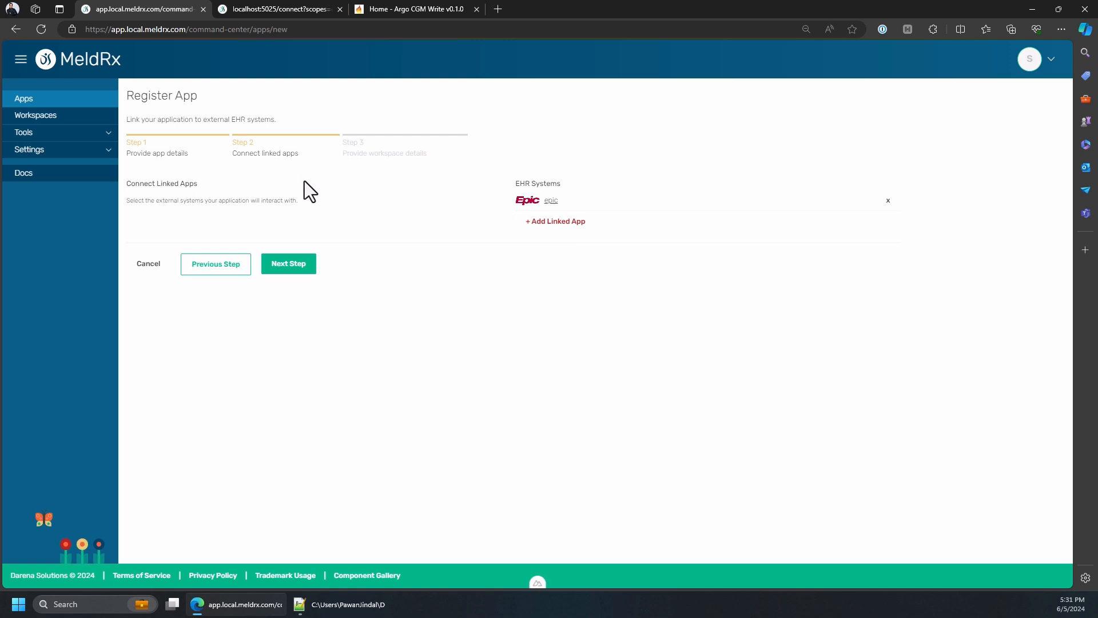
pyautogui.click(291, 267)
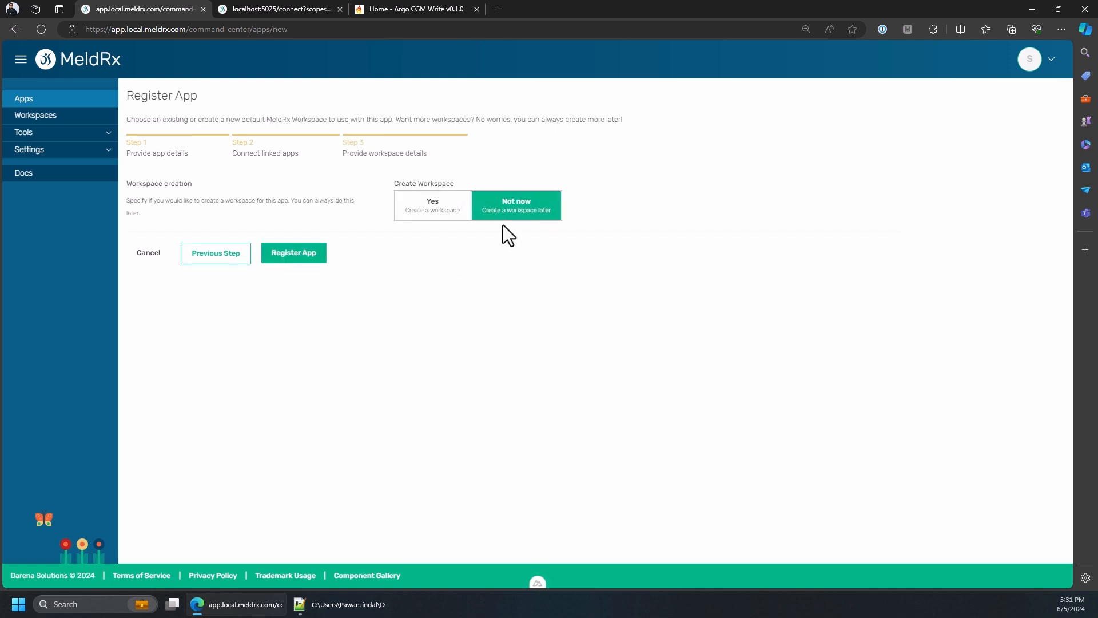
pyautogui.click(299, 258)
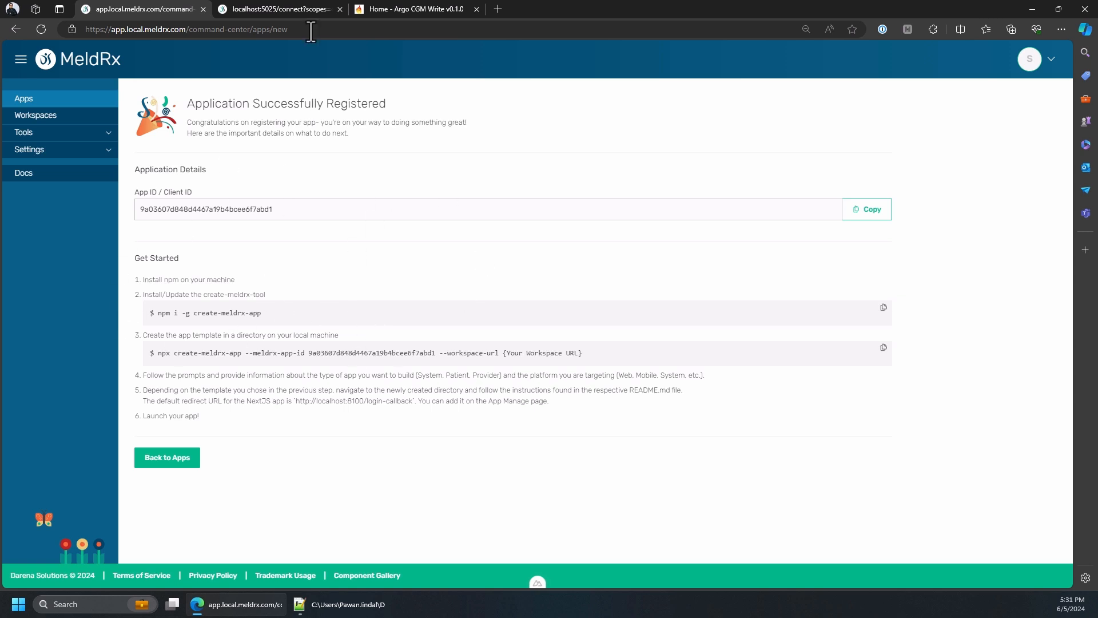
# Reload the MeldRx SMART setup page, keep the Epic workspace and provider app selected, and add the launch/patient and patient/*.read scopes
pyautogui.click(304, 12)
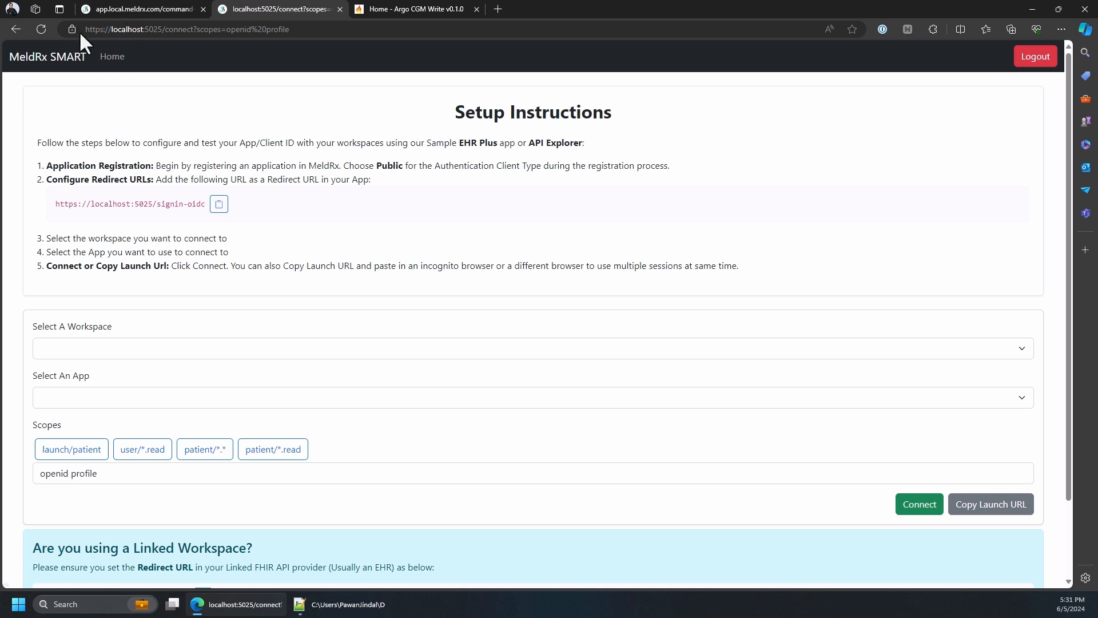
pyautogui.click(40, 29)
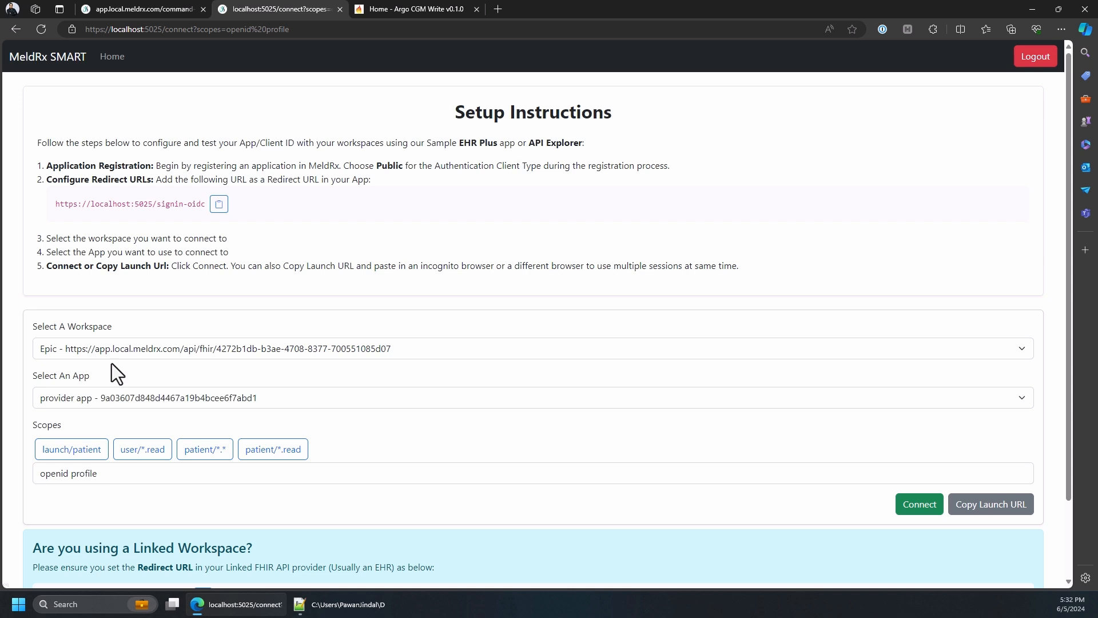
pyautogui.click(57, 350)
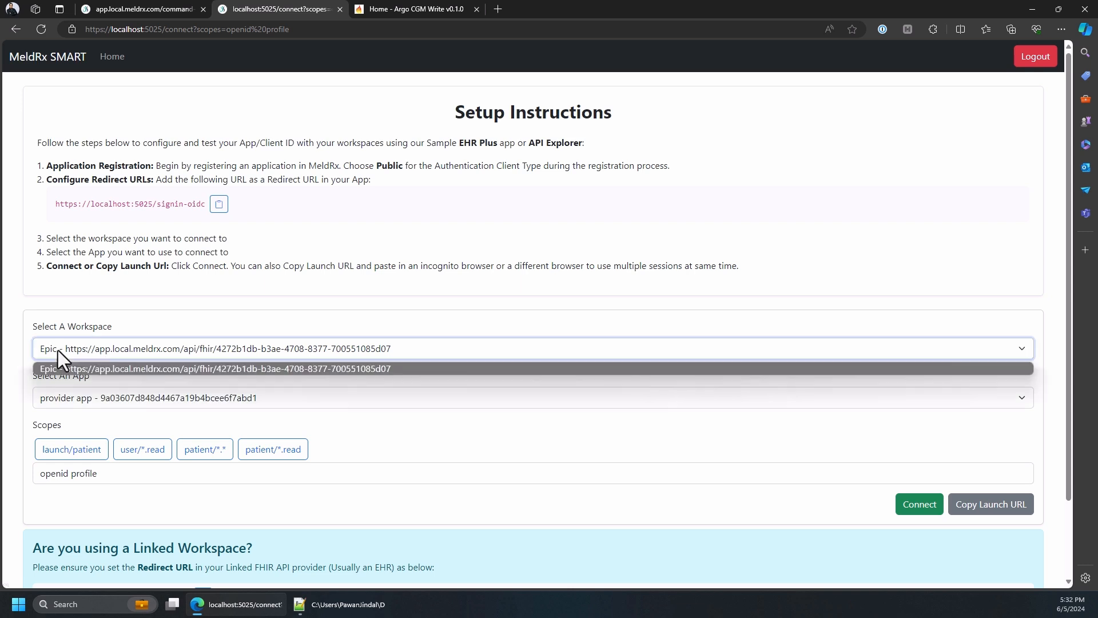
pyautogui.click(60, 350)
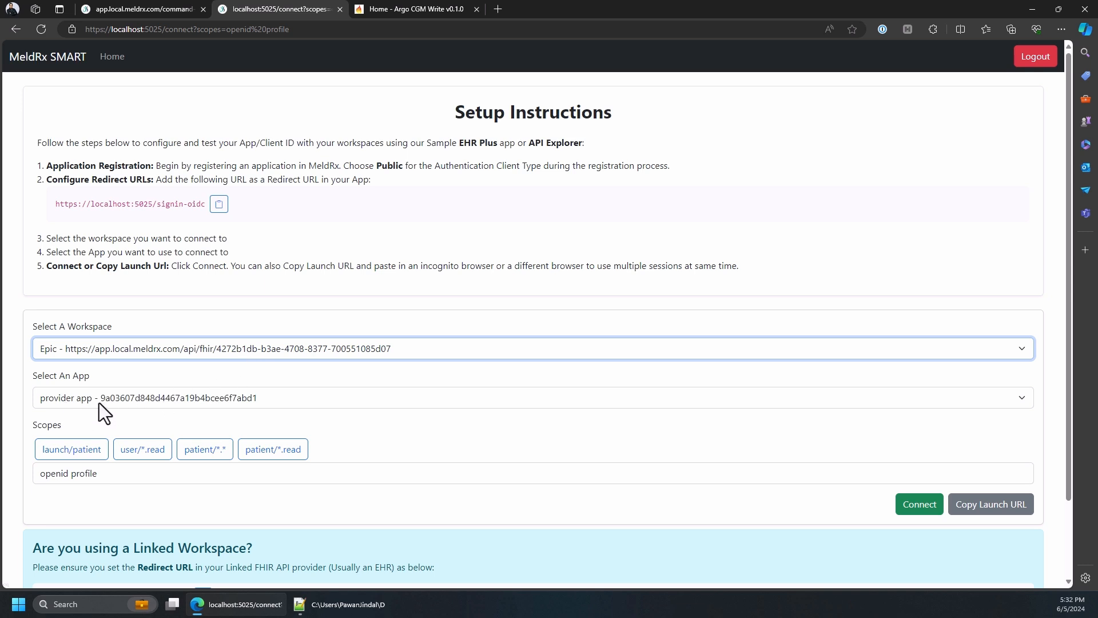
pyautogui.click(55, 452)
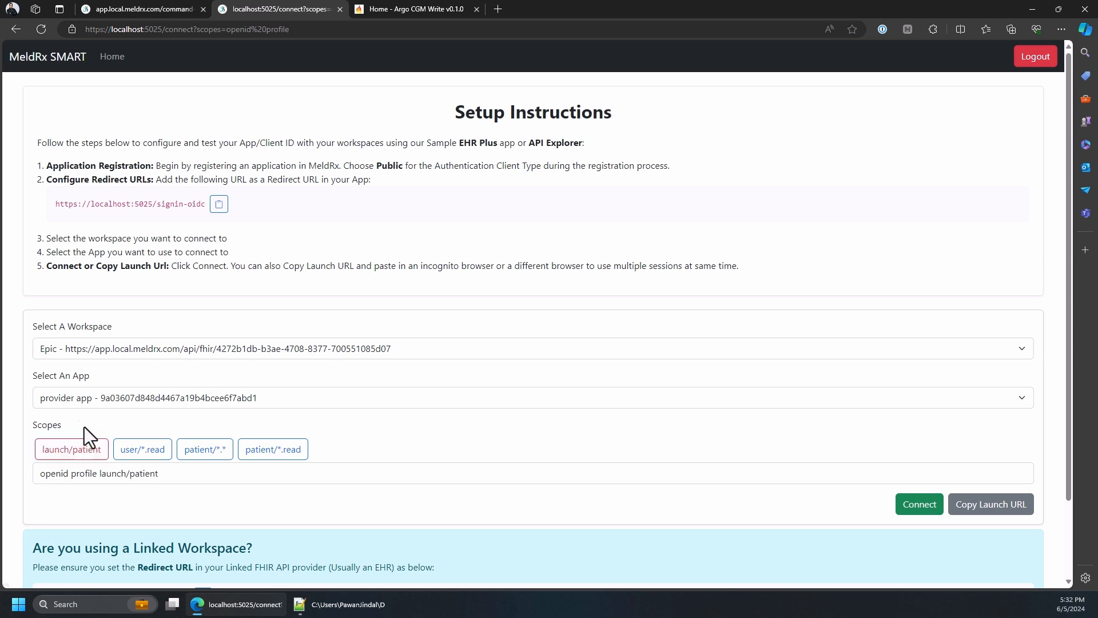
pyautogui.click(275, 454)
# Open the MeldRx SMART launch URL in a new InPrivate browser window
pyautogui.click(1061, 28)
pyautogui.click(955, 80)
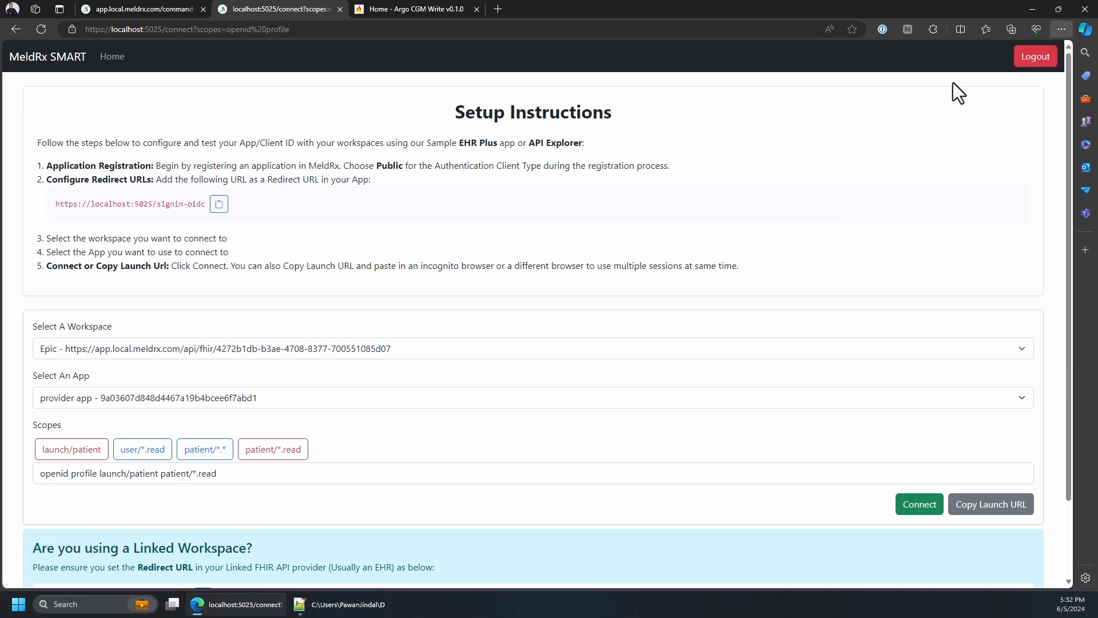
pyautogui.hotkey('ctrl', 'v')
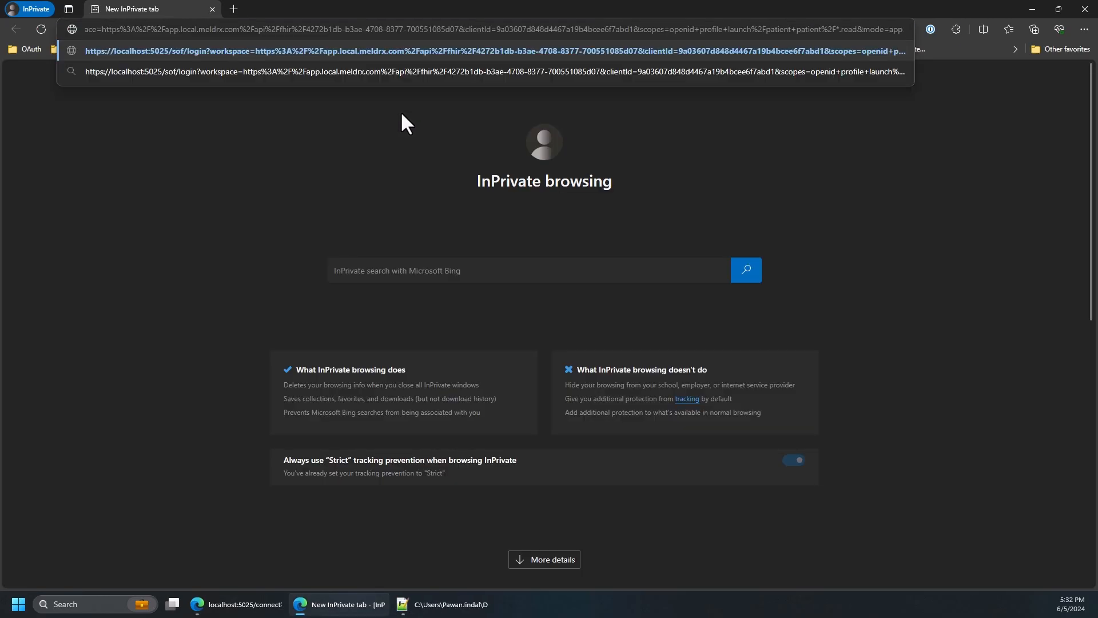
pyautogui.press('Return')
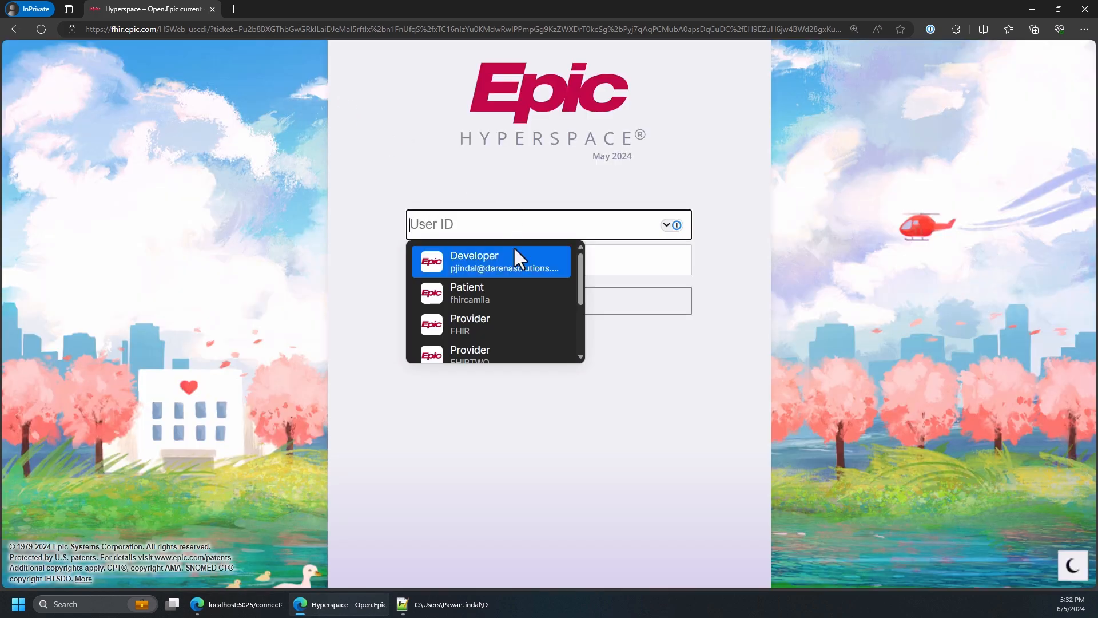
# Sign in to Epic Hyperspace with the saved FHIRTWO provider user ID and password
pyautogui.click(490, 350)
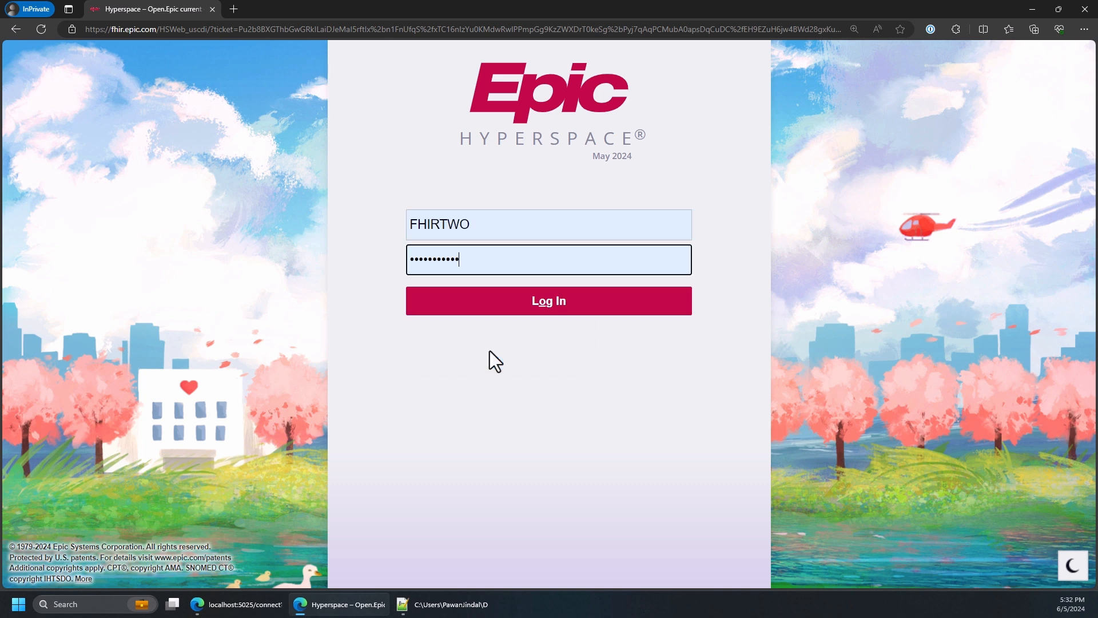
pyautogui.click(528, 302)
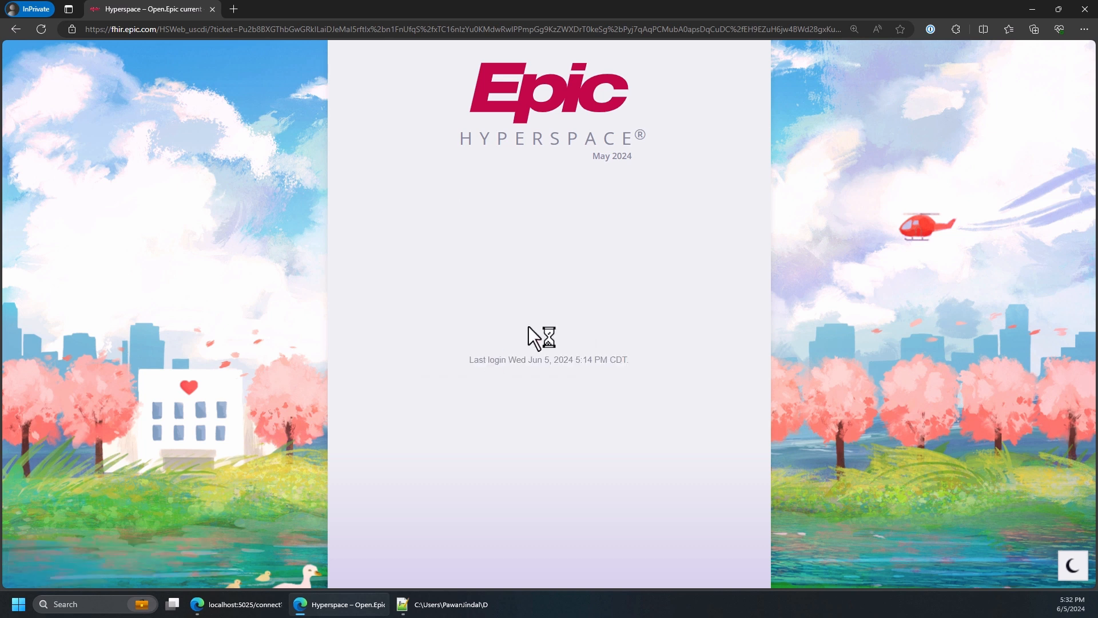
pyautogui.click(472, 334)
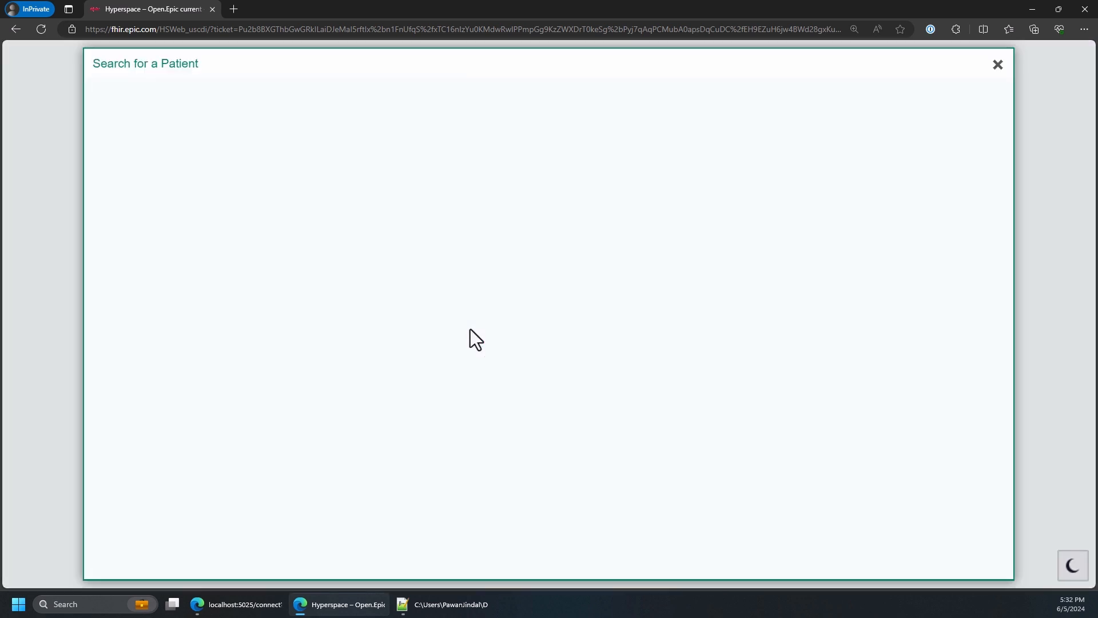
# Search for the patient by first name and open the second matching record
pyautogui.write('camila')
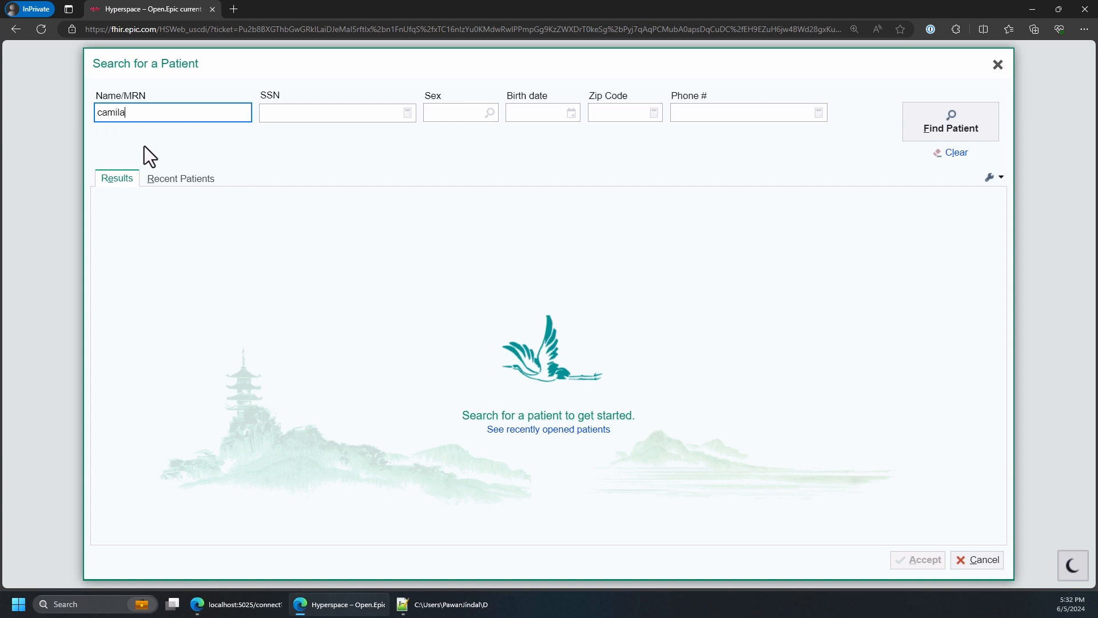
pyautogui.press('Return')
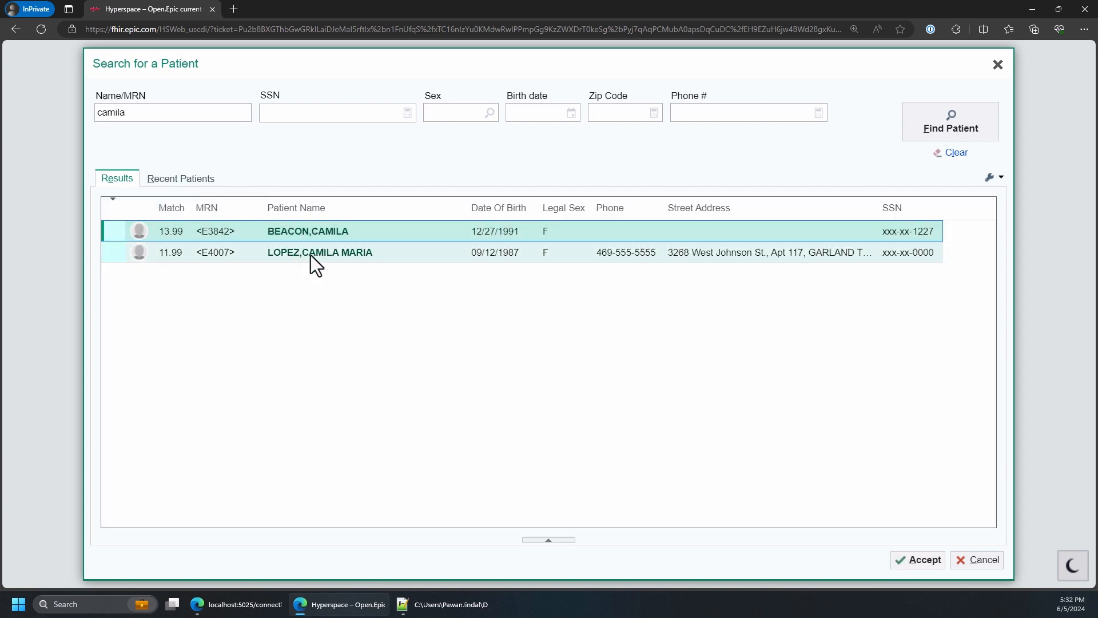
pyautogui.doubleClick(311, 256)
pyautogui.click(682, 343)
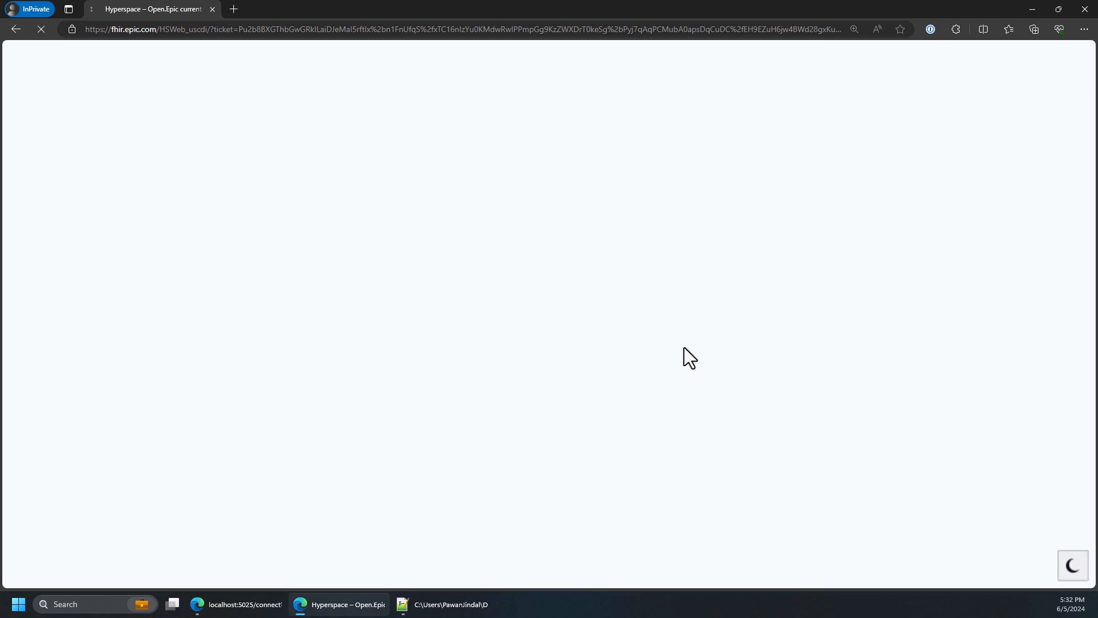
# Submit an email address for the MeldRx login and review the patient's summary in EHR Plus
pyautogui.click(469, 322)
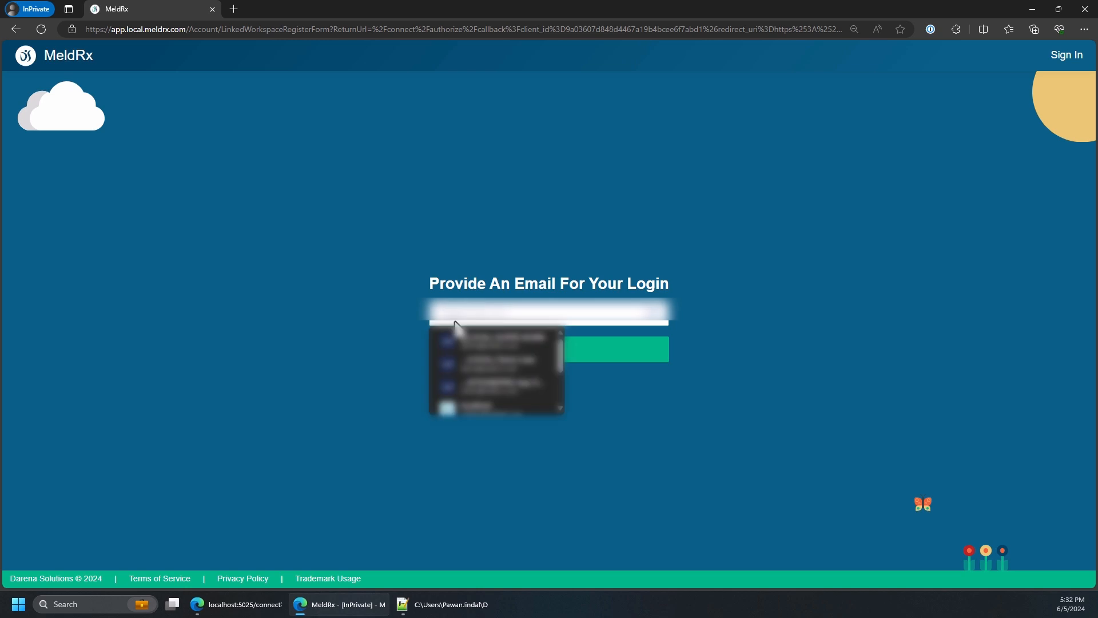
pyautogui.write('p')
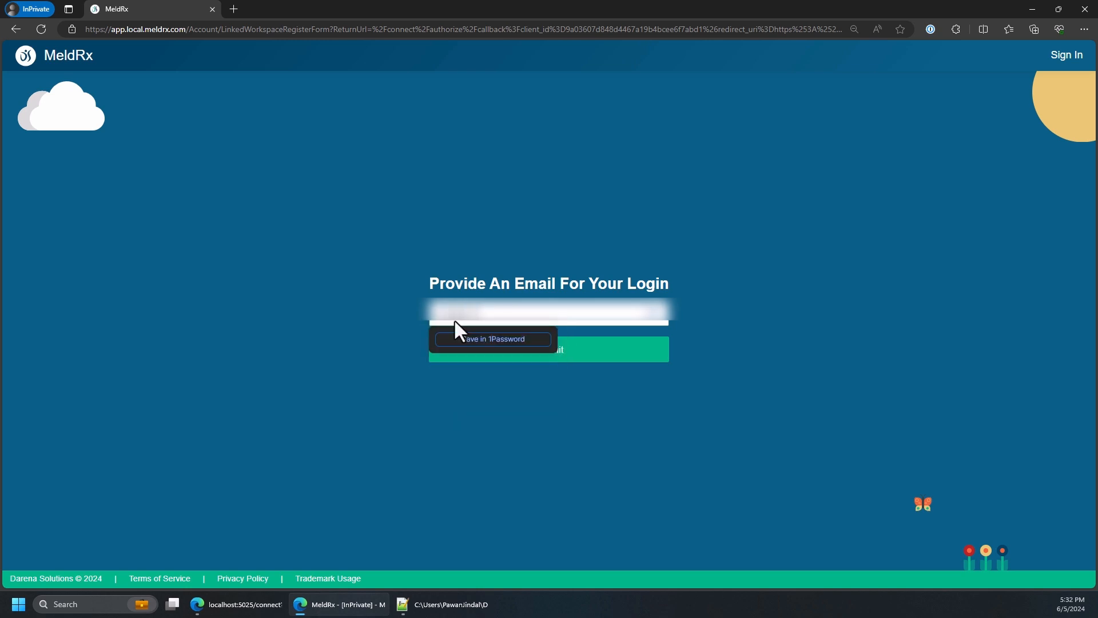
pyautogui.write('@dar')
pyautogui.click(598, 361)
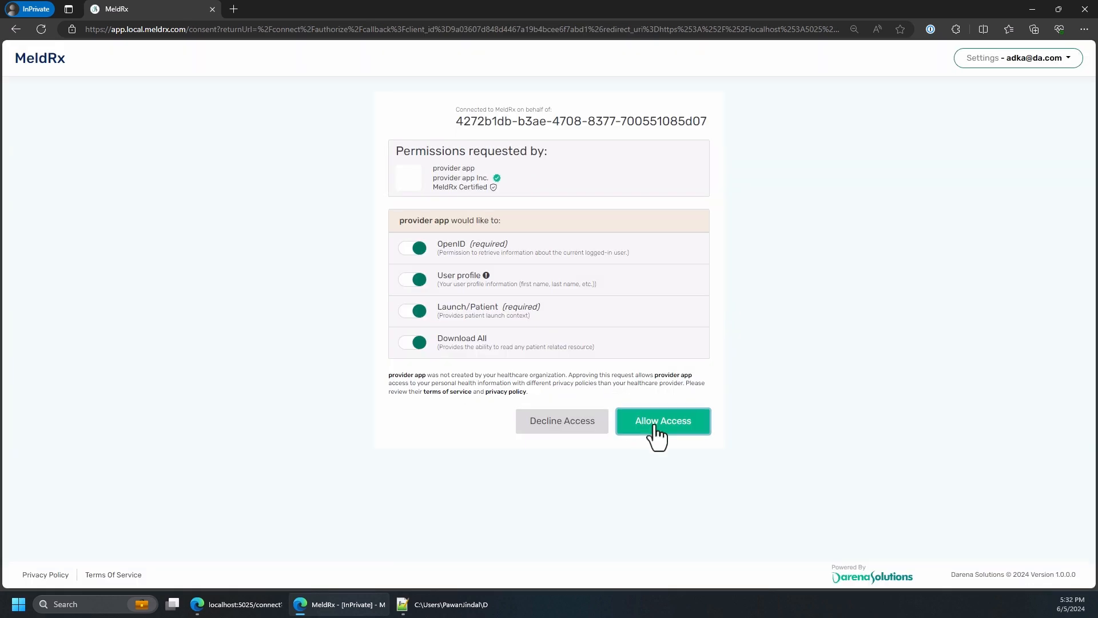
pyautogui.click(655, 426)
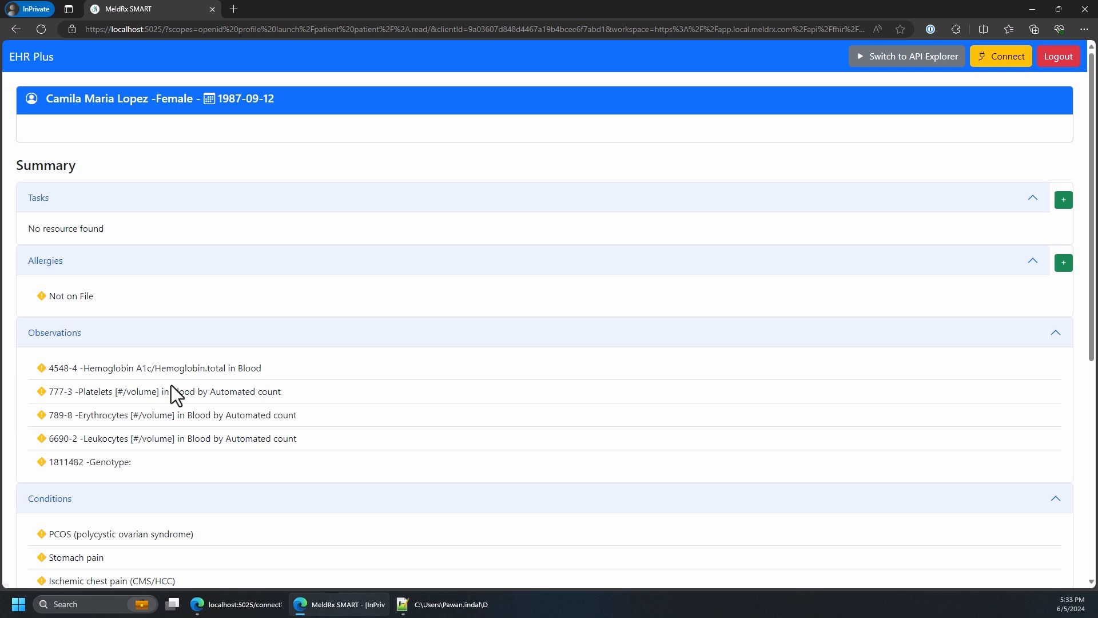
pyautogui.scroll(-2, 171, 386)
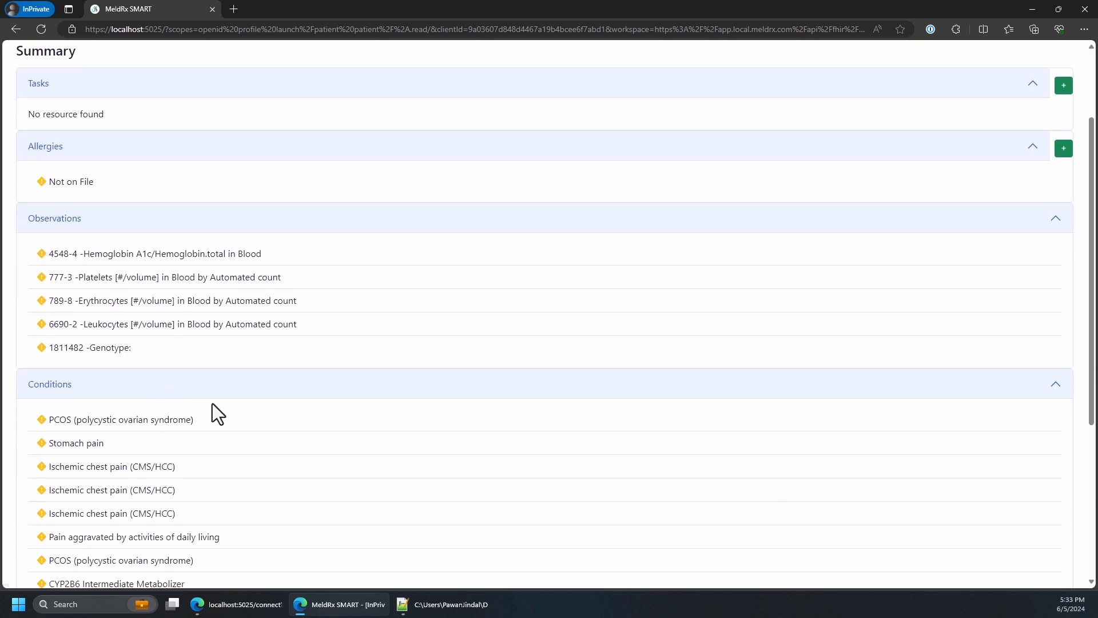
pyautogui.scroll(2, 250, 368)
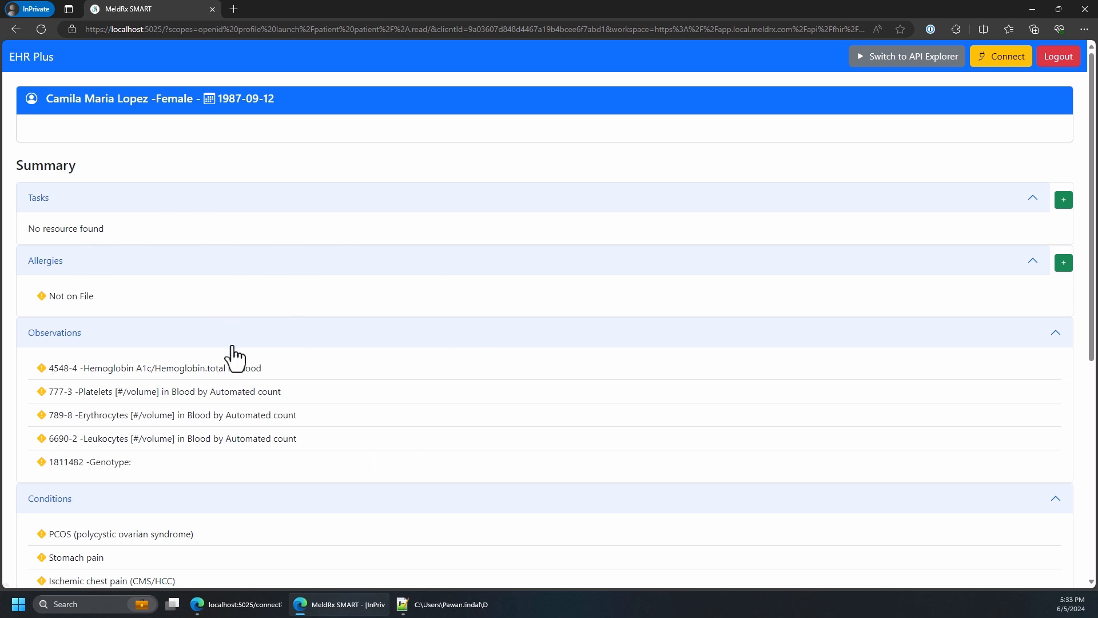
# Return to the MeldRx command center in the regular browser window and start registering a new app named "patientapp"
pyautogui.click(235, 604)
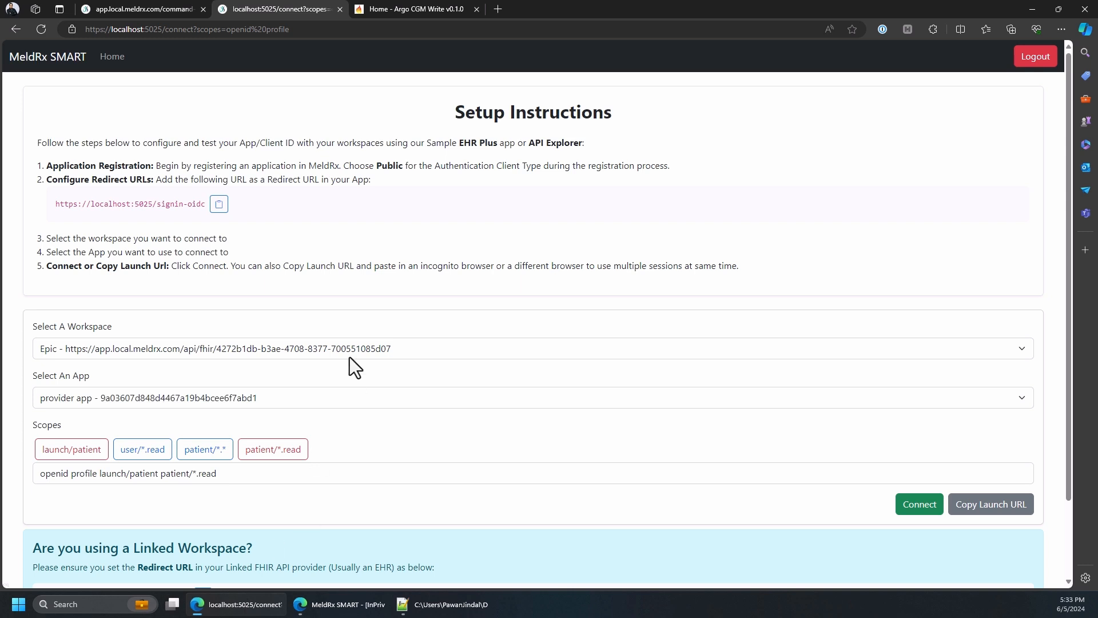
pyautogui.click(118, 8)
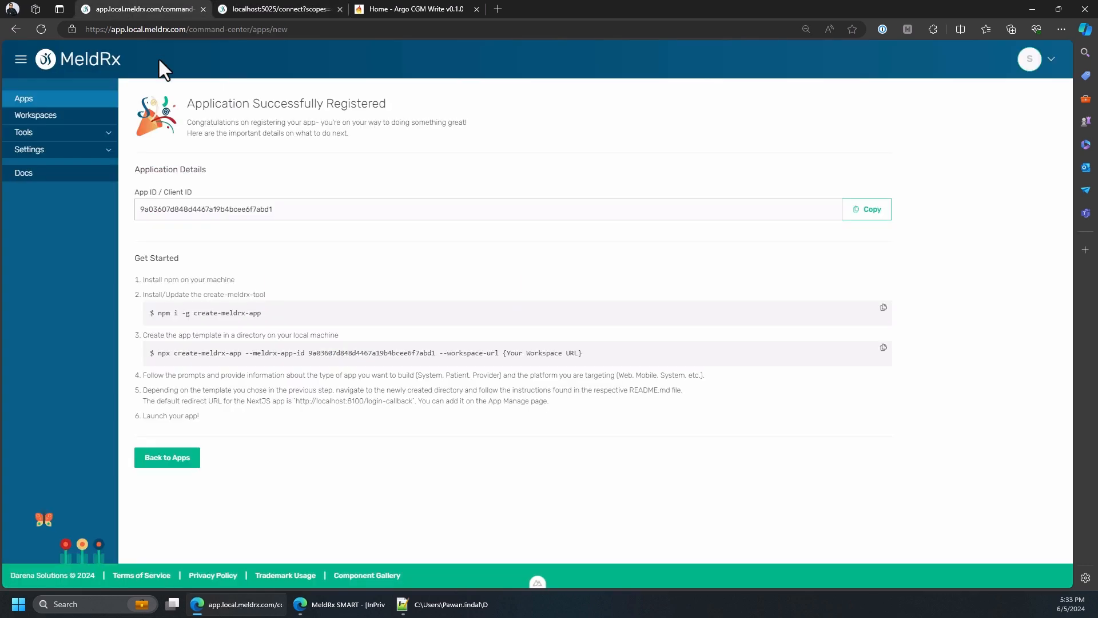
pyautogui.click(62, 103)
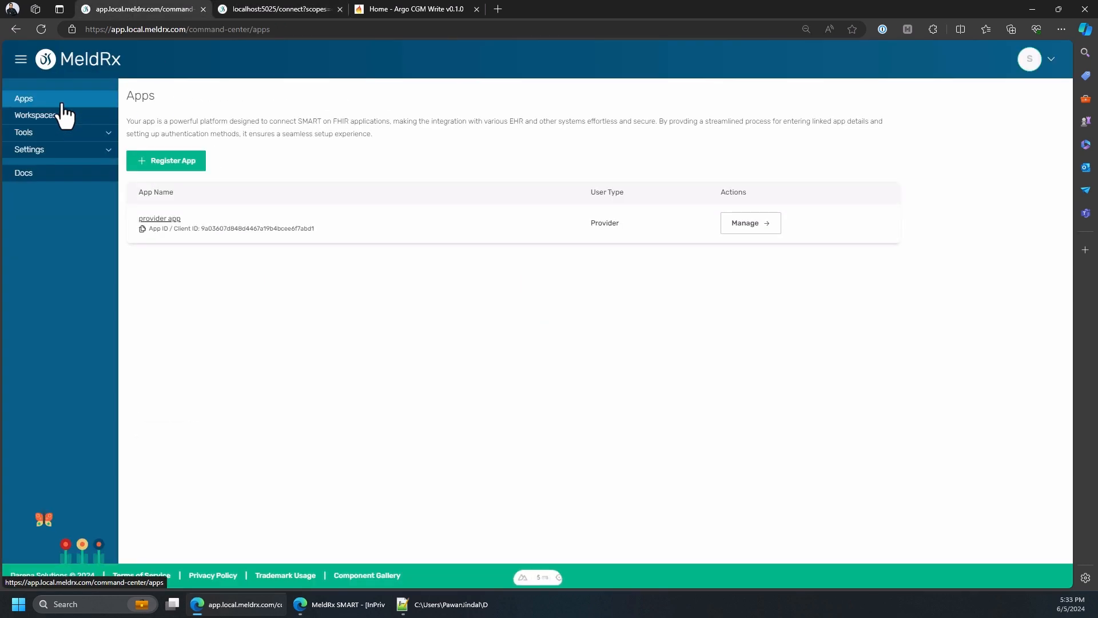
pyautogui.click(169, 162)
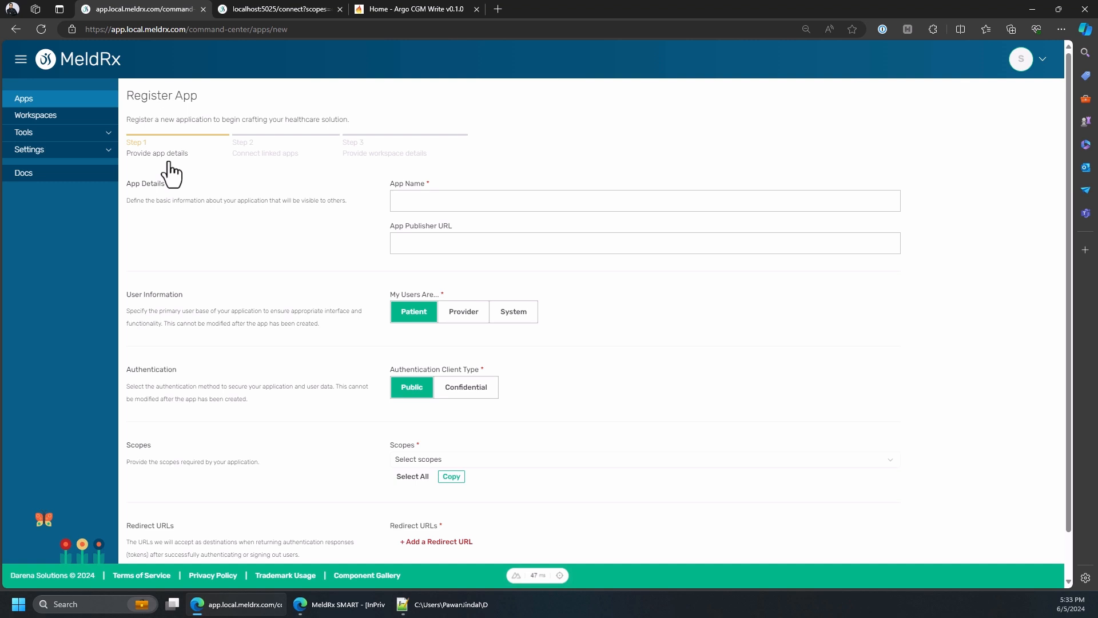
pyautogui.click(437, 201)
pyautogui.write('patientapp')
# Select the scopes profile, openid, launch/patient and patient/*.* for the patient app
pyautogui.scroll(-1, 433, 417)
pyautogui.click(431, 412)
pyautogui.click(417, 482)
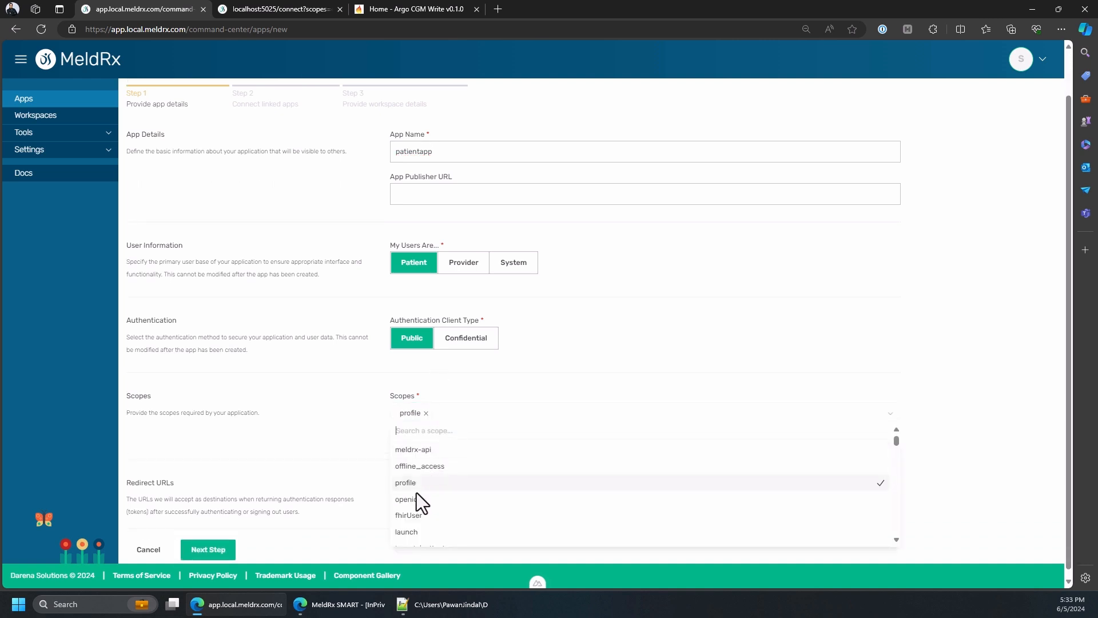
pyautogui.click(415, 497)
pyautogui.scroll(-1, 451, 488)
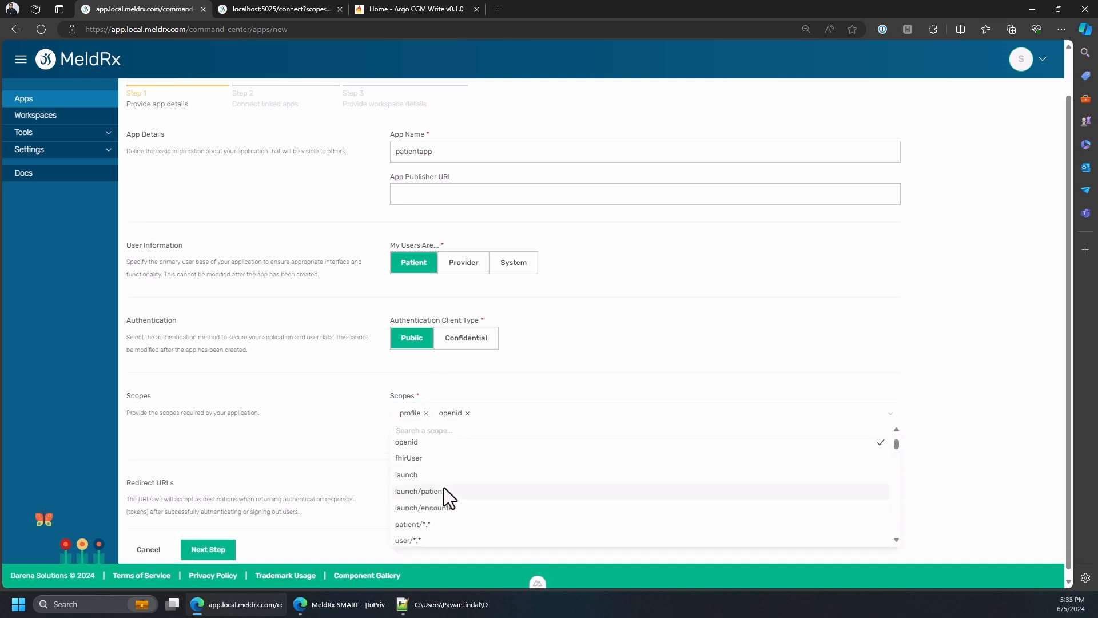
pyautogui.click(427, 490)
pyautogui.click(417, 525)
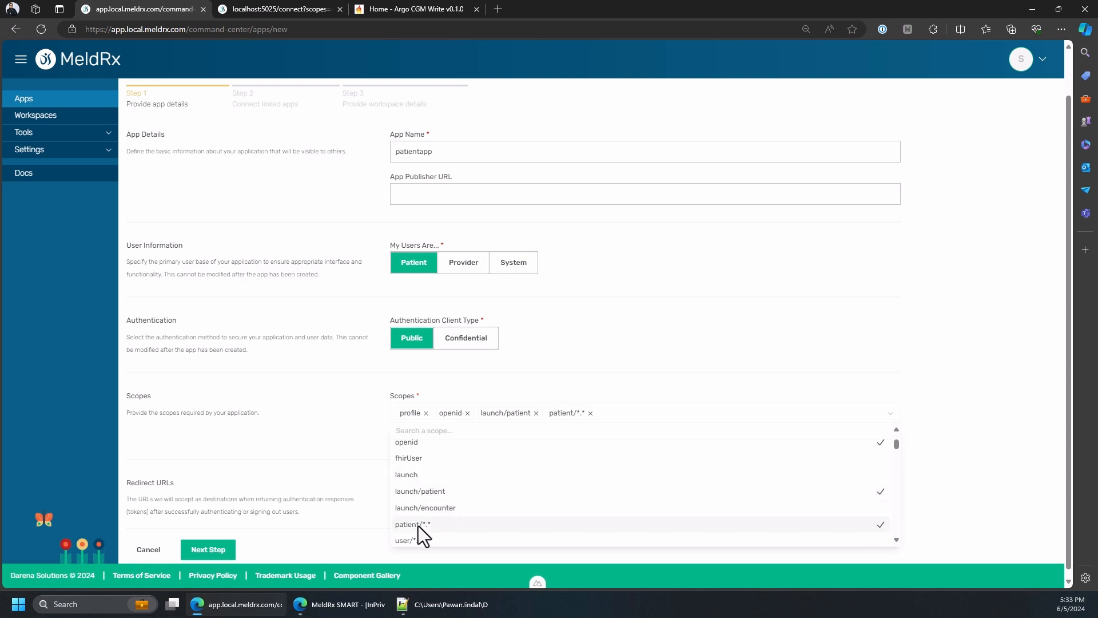
pyautogui.click(568, 393)
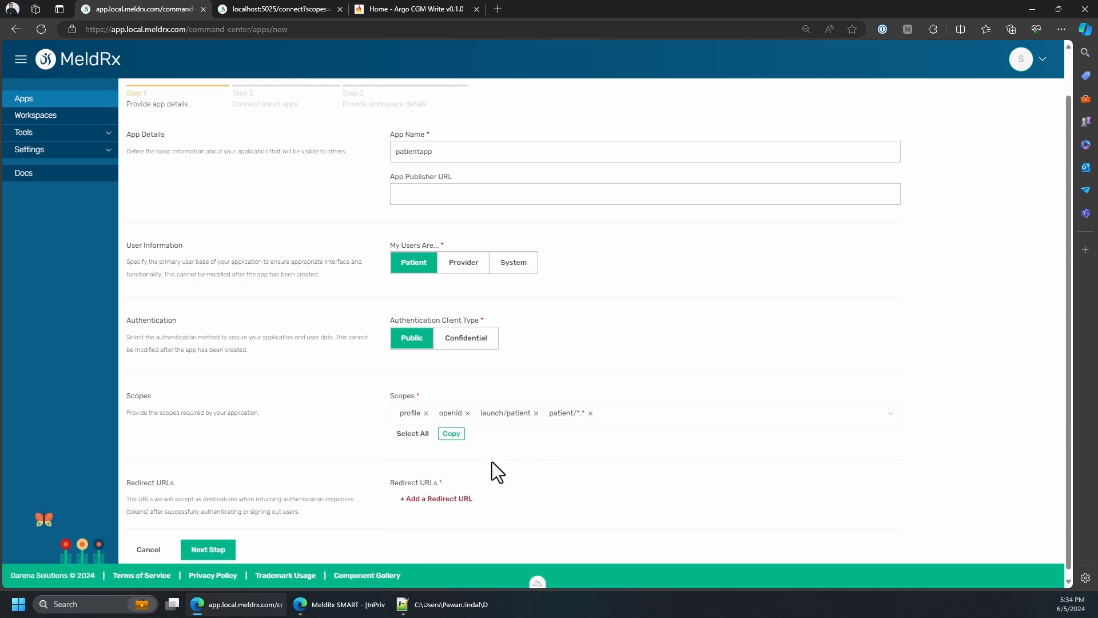
pyautogui.click(448, 499)
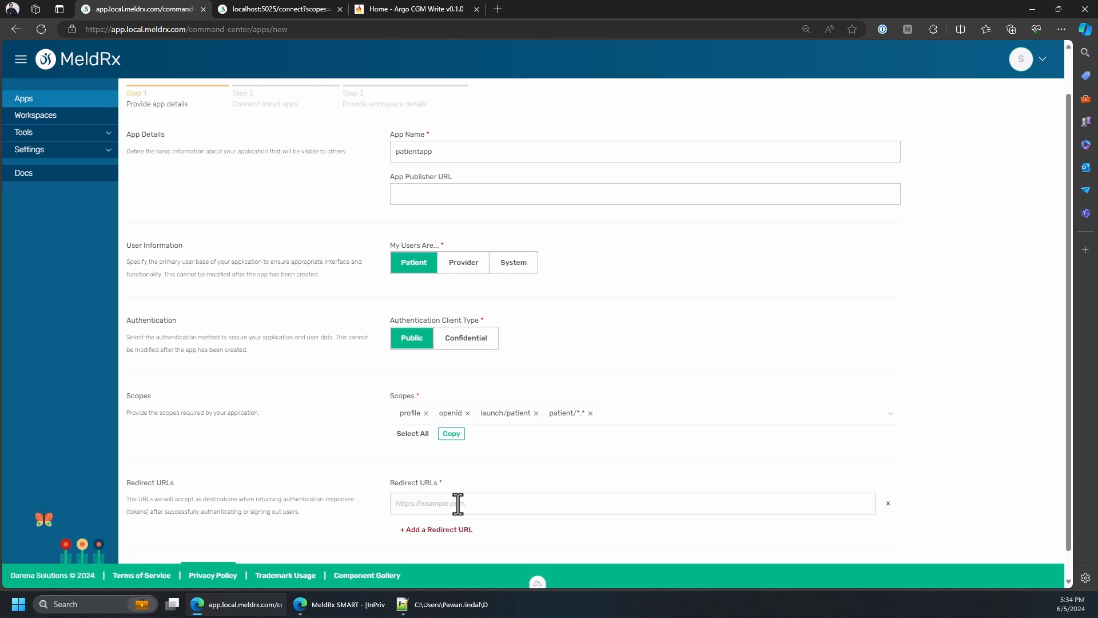
pyautogui.click(287, 2)
pyautogui.click(218, 207)
pyautogui.click(146, 3)
pyautogui.click(448, 504)
pyautogui.write('https://localhost:5025/signin-oidc')
pyautogui.scroll(-1, 515, 433)
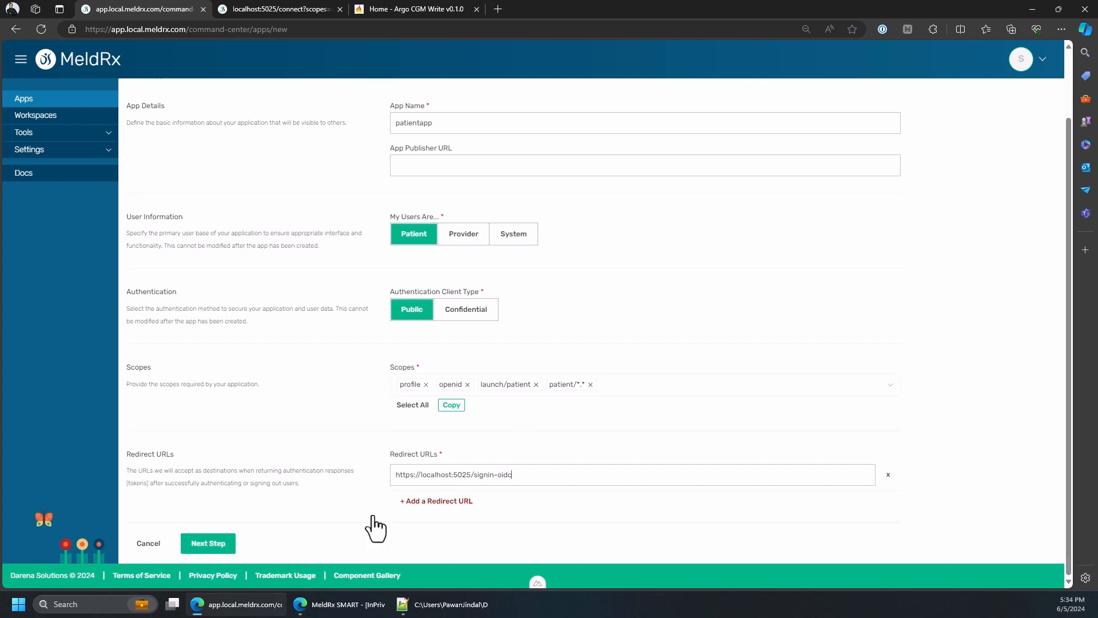
pyautogui.click(221, 549)
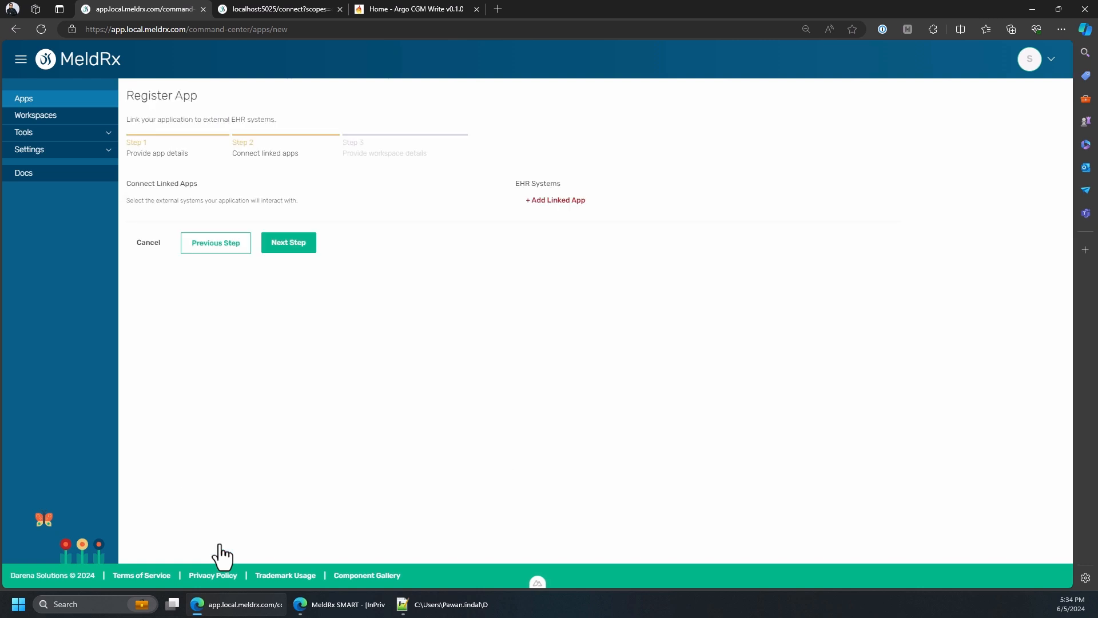
# Start adding an Epic linked app to the patient app with the sample MeldRx credentials and name the connection "epic"
pyautogui.click(537, 201)
pyautogui.click(465, 366)
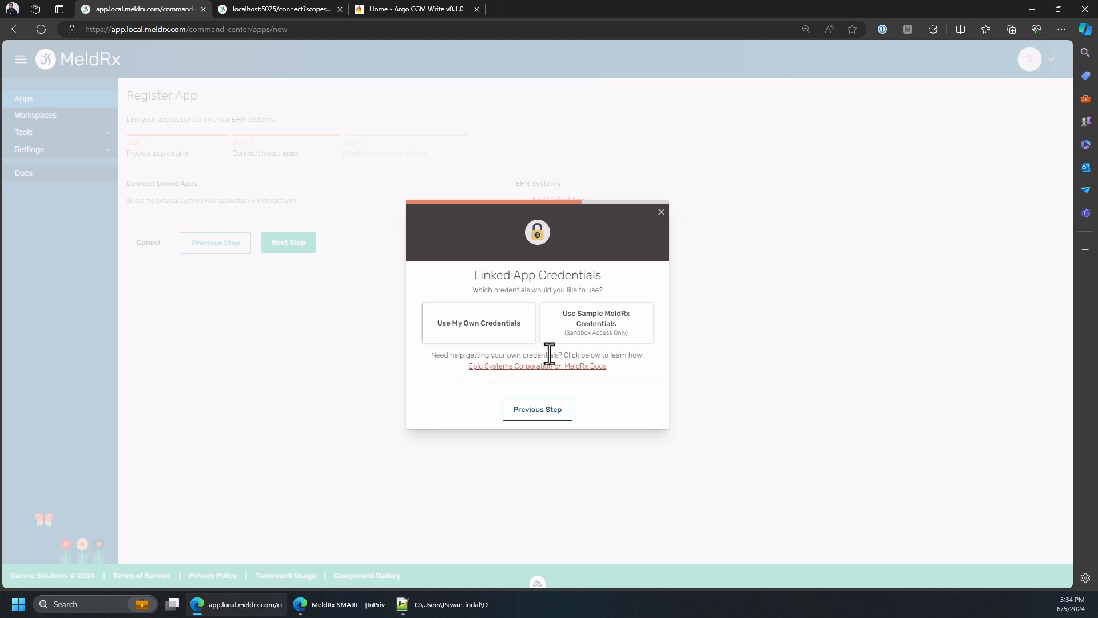
pyautogui.click(593, 342)
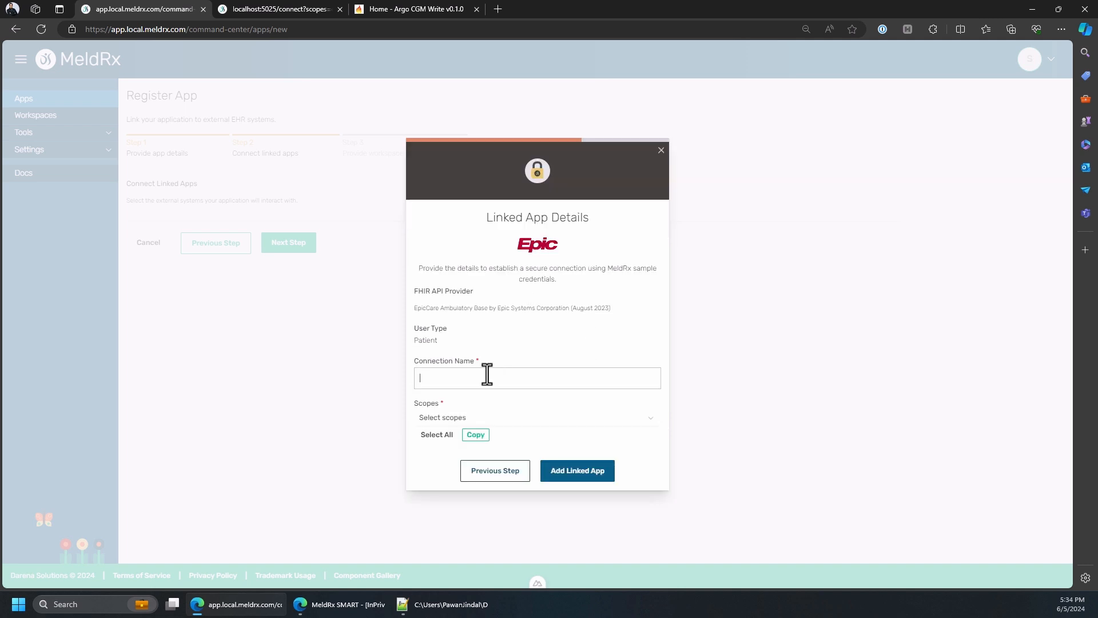
pyautogui.write('epic')
# Select the scopes profile, openid, launch/patient and patient/*.* for the Epic linked app
pyautogui.click(453, 417)
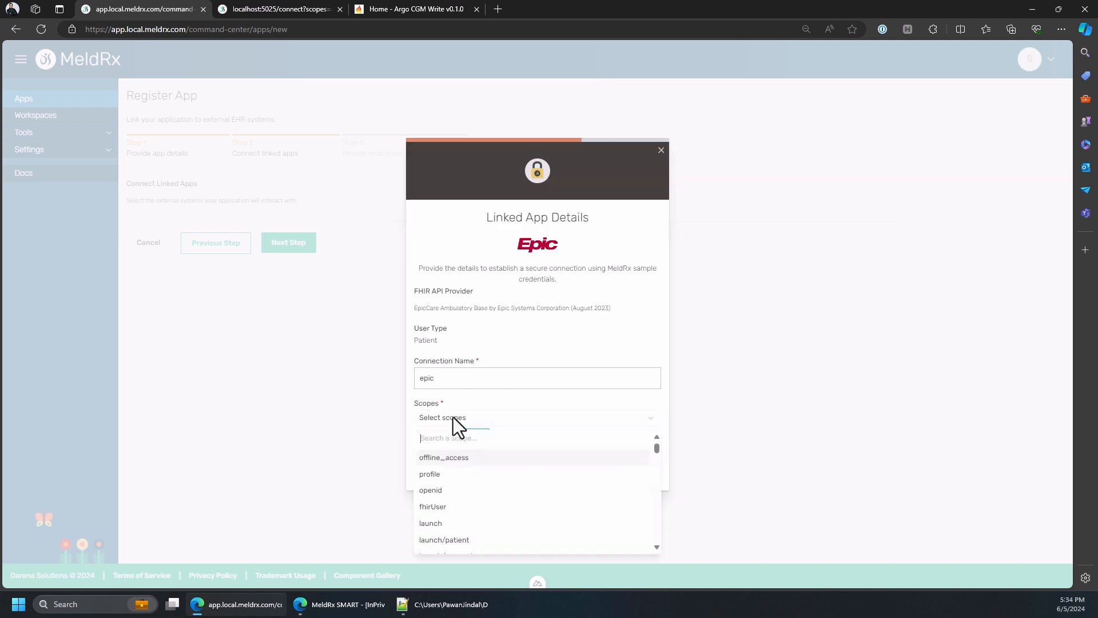
pyautogui.click(440, 475)
pyautogui.click(444, 488)
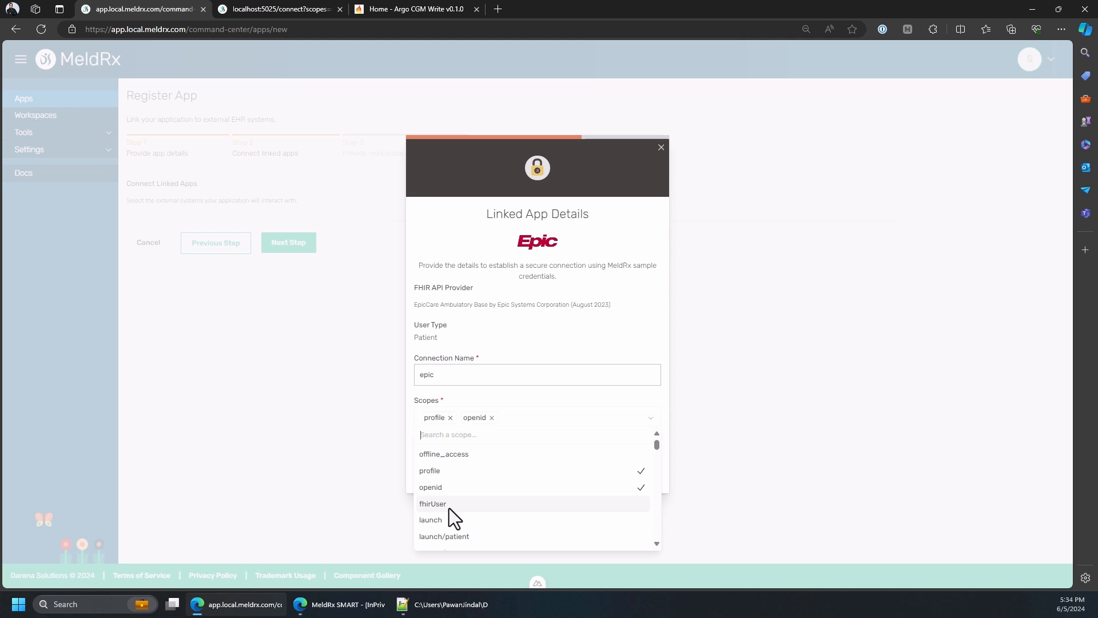
pyautogui.click(449, 538)
pyautogui.scroll(-1, 499, 500)
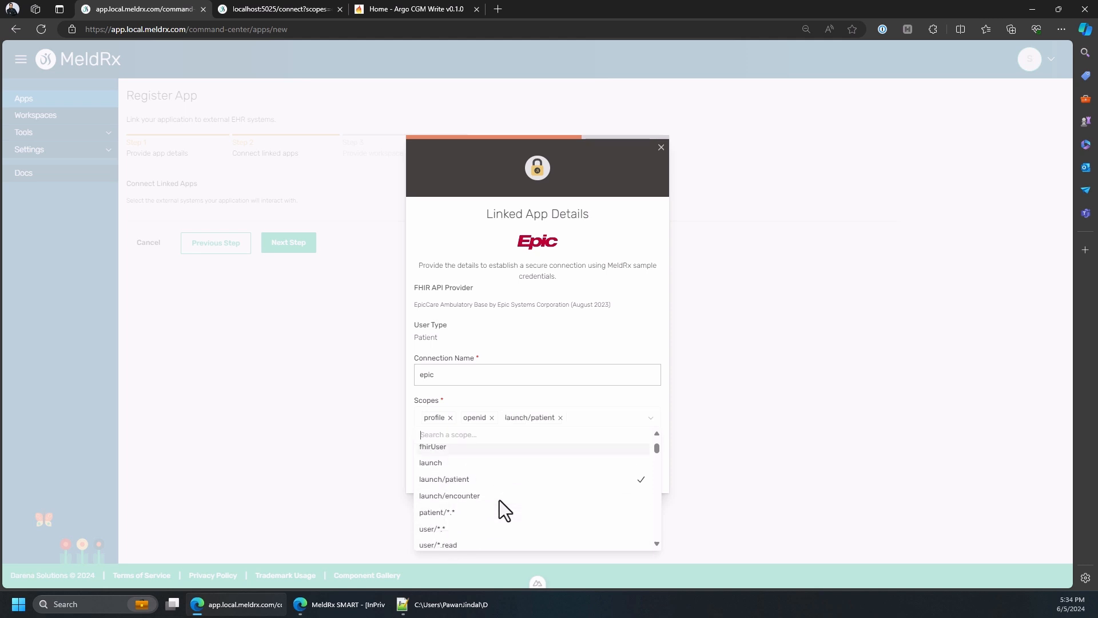
pyautogui.click(452, 512)
pyautogui.click(514, 395)
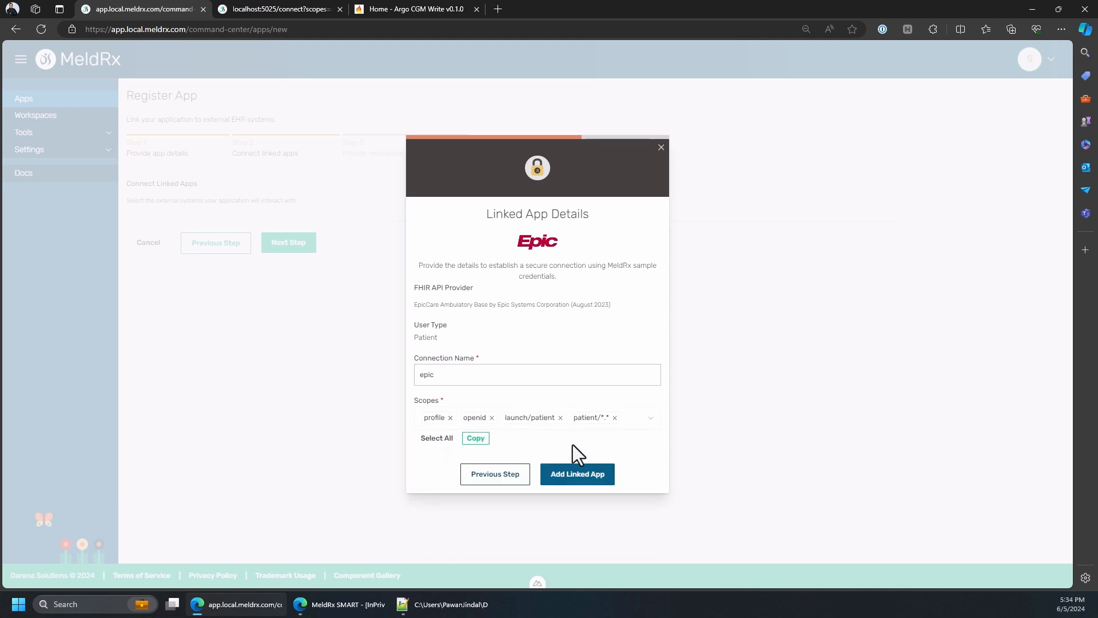
# Add the Epic linked app and register the patient app without creating a workspace, returning to the Apps list
pyautogui.click(579, 482)
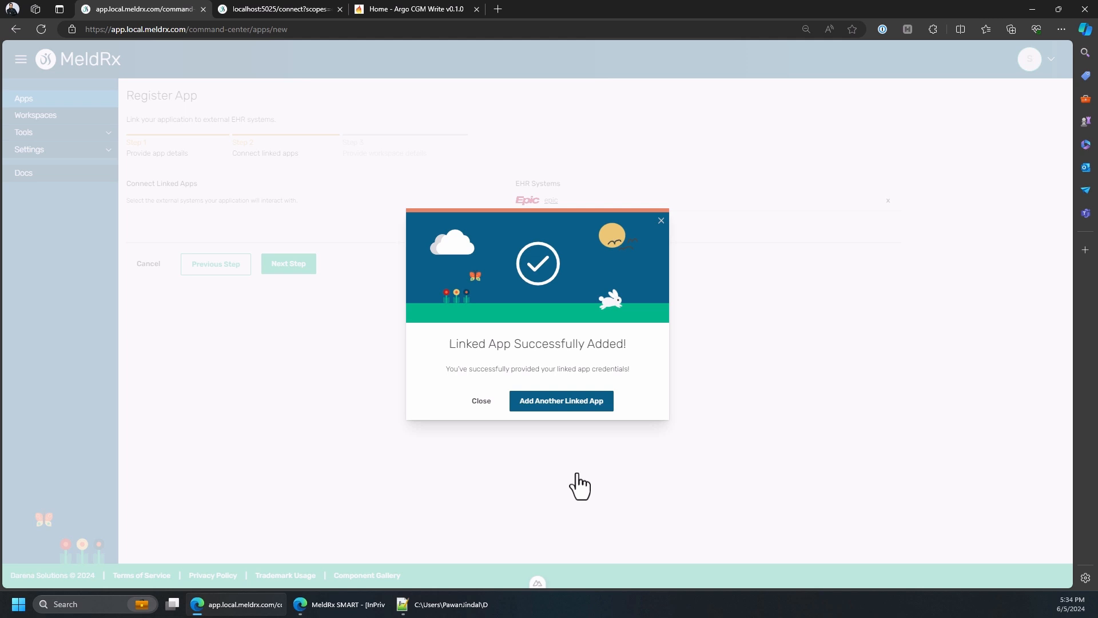
pyautogui.click(478, 402)
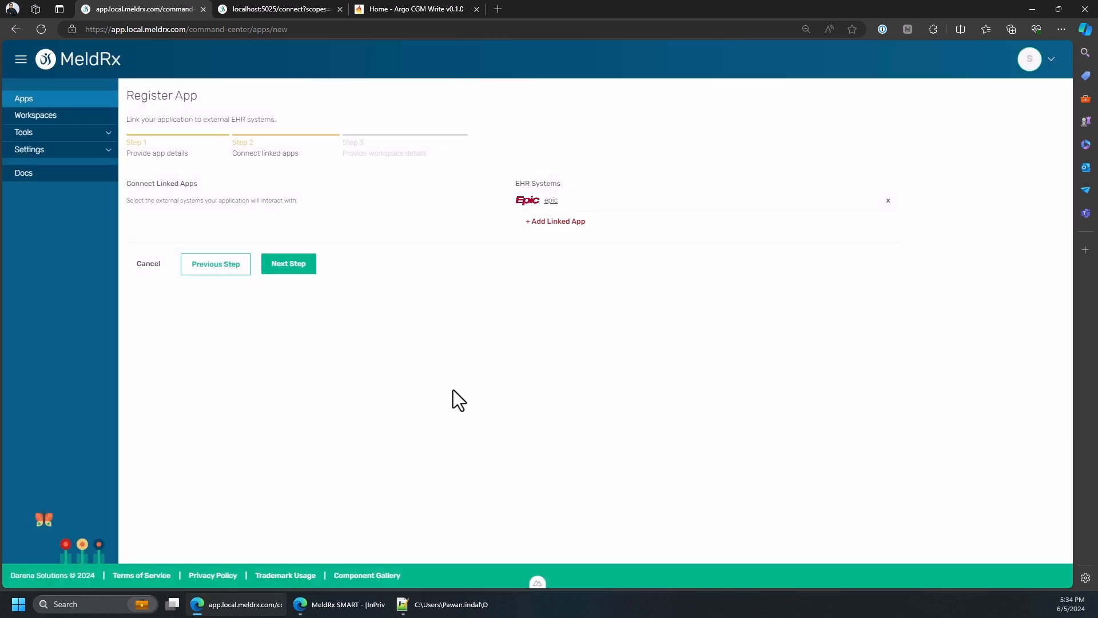
pyautogui.click(295, 269)
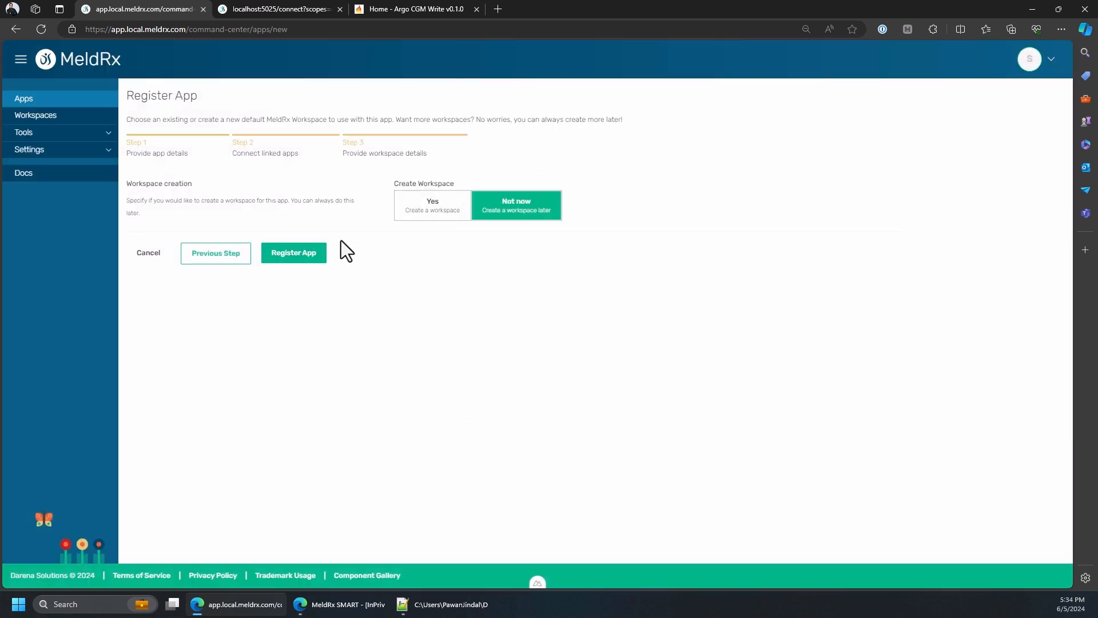
pyautogui.click(306, 259)
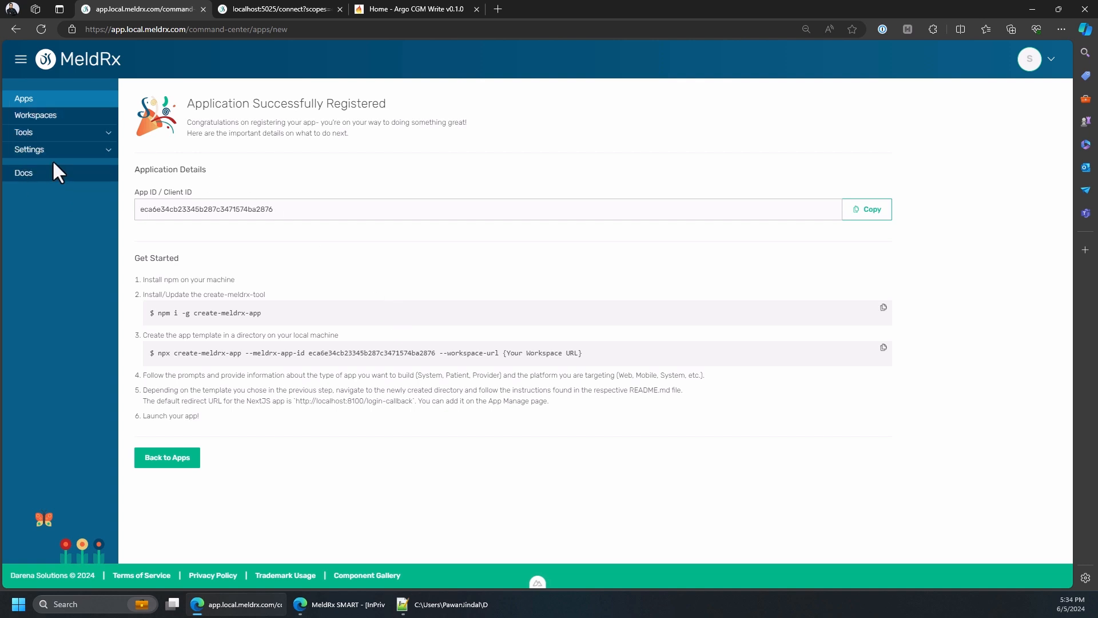
pyautogui.click(35, 101)
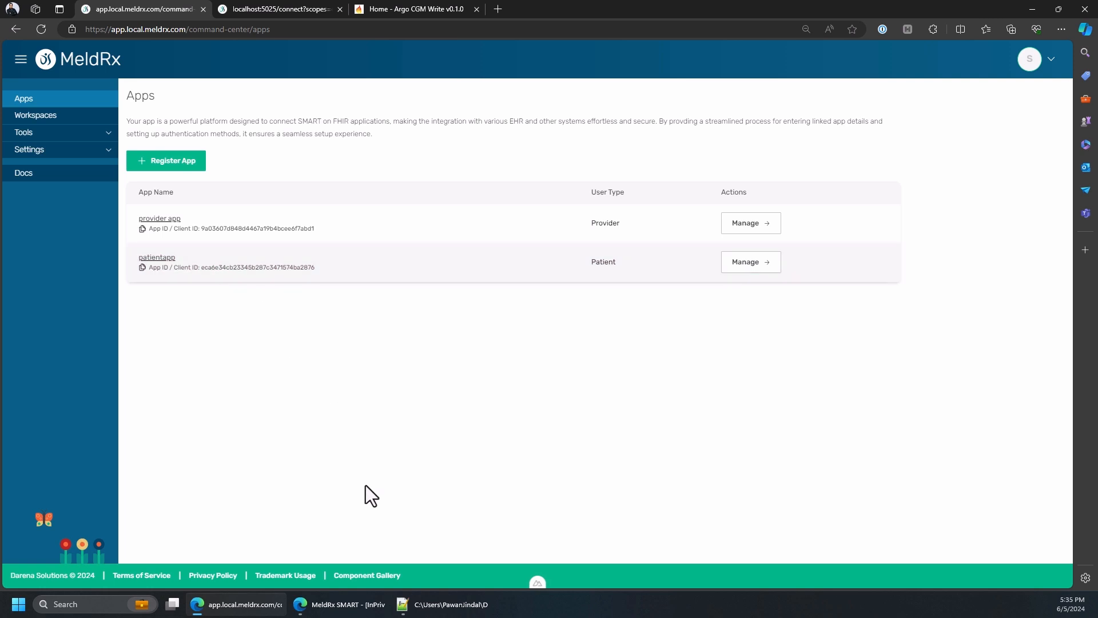
# Reload the SMART sample app's connect page and choose patientapp with the scopes launch/patient and patient/*.* for the Epic workspace
pyautogui.click(241, 14)
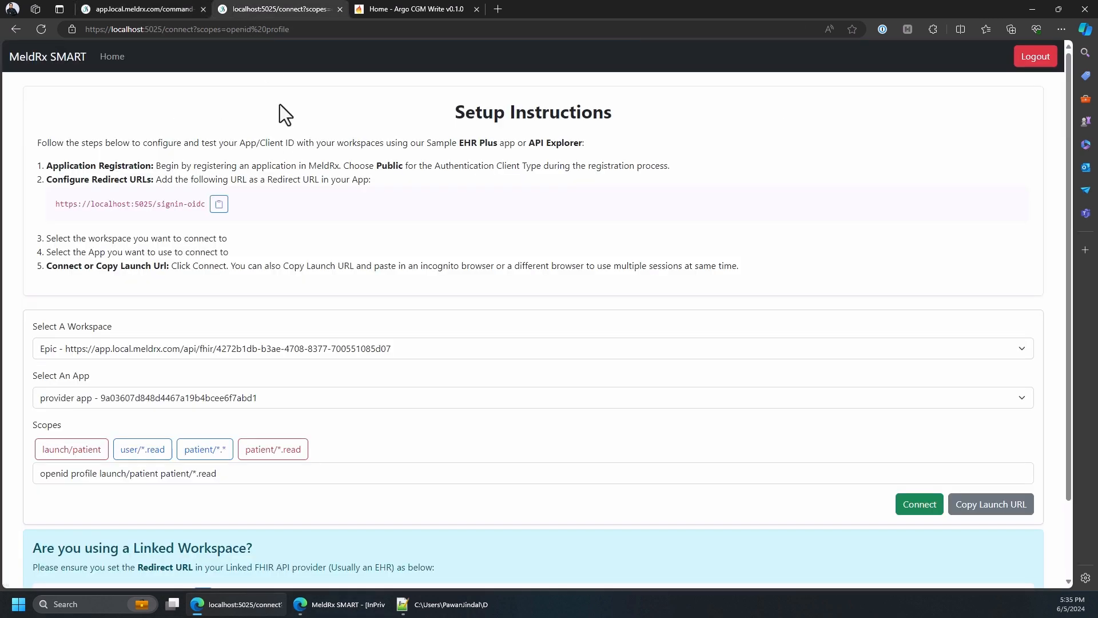
pyautogui.click(43, 28)
pyautogui.click(99, 403)
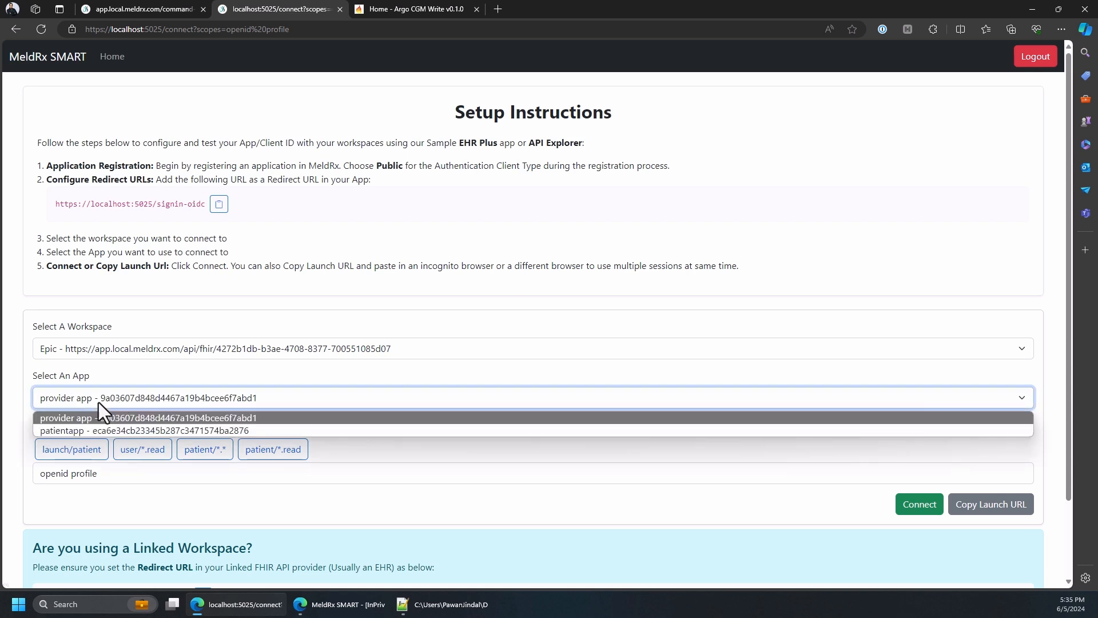
pyautogui.click(75, 431)
pyautogui.click(73, 450)
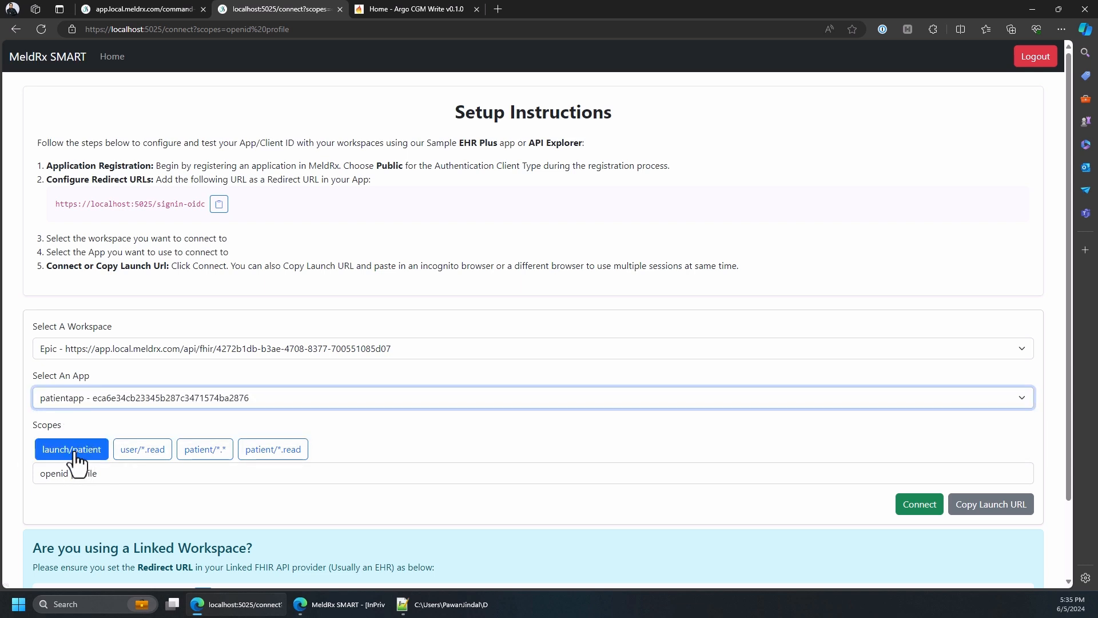
pyautogui.click(74, 452)
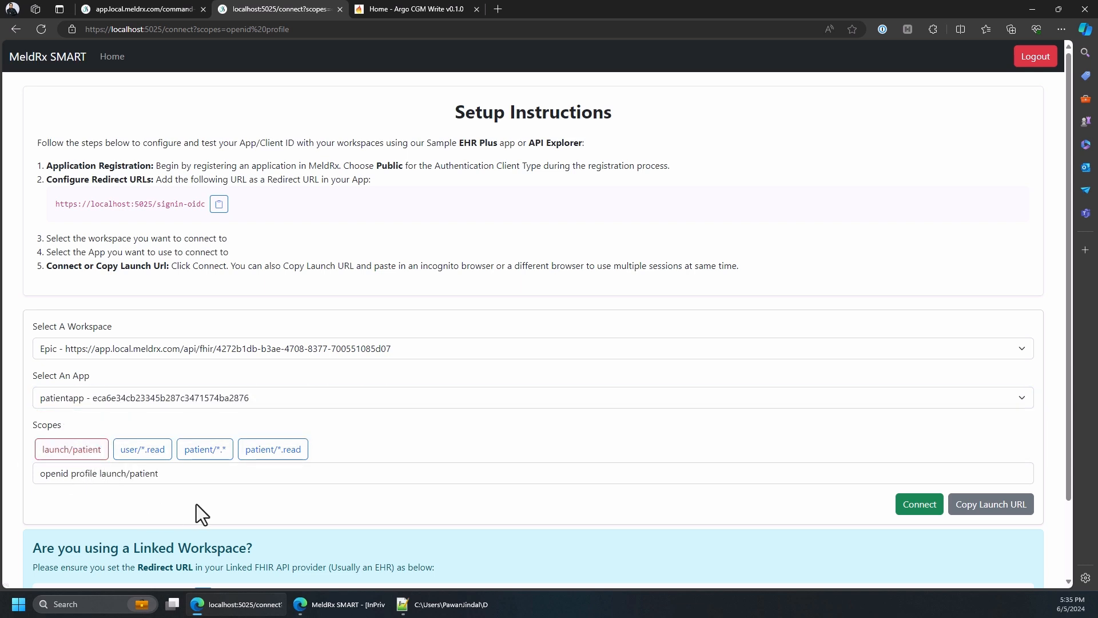
pyautogui.click(205, 452)
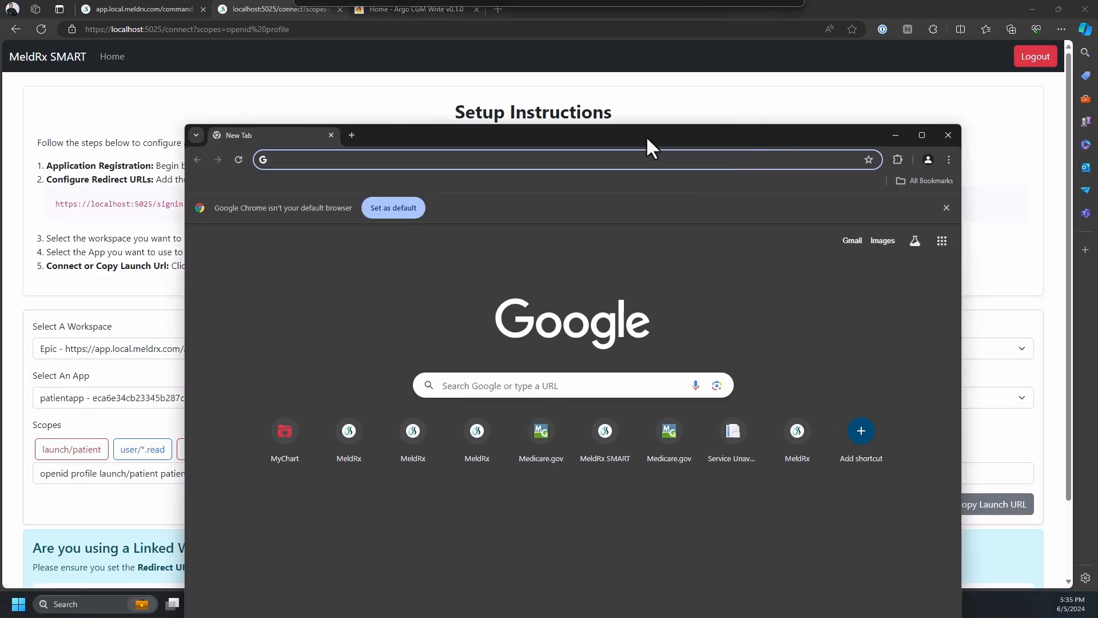
# Open the patient app's copied launch URL in a maximized Chrome window
pyautogui.doubleClick(624, 130)
pyautogui.hotkey('ctrl', 'v')
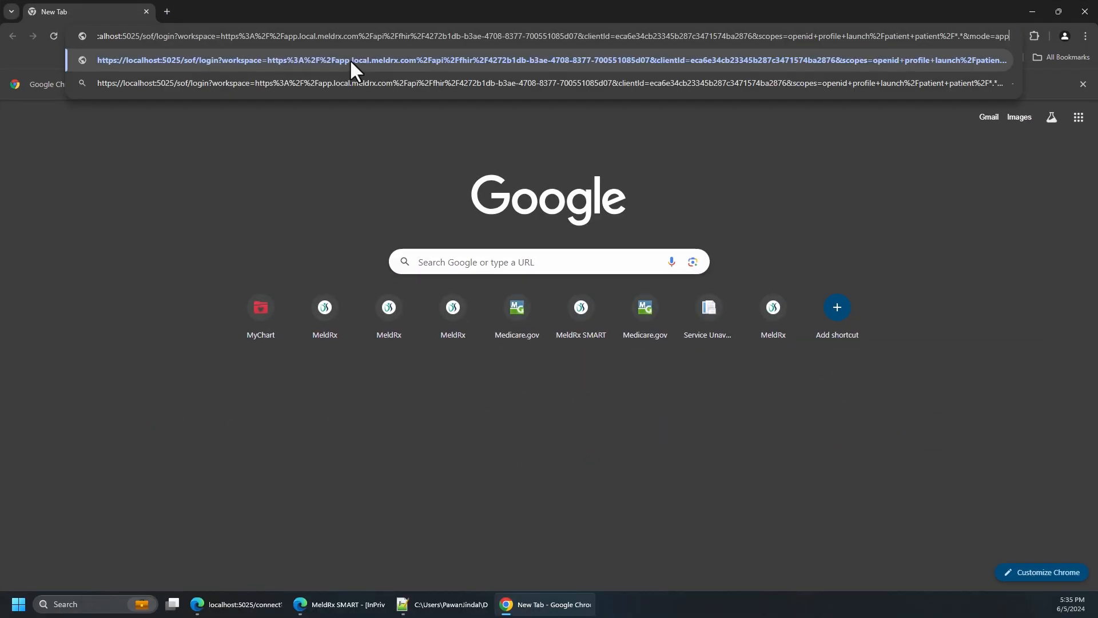
pyautogui.press('Return')
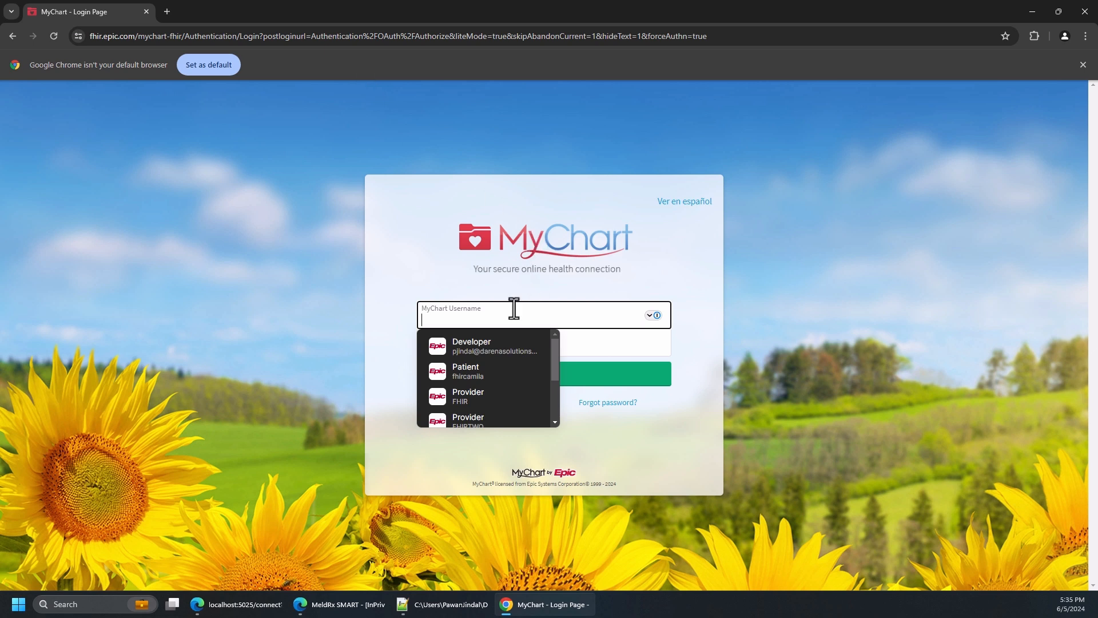
# Sign in to MyChart with the saved sample patient username and password, and allow access in both MyChart and MeldRx
pyautogui.click(481, 370)
pyautogui.click(550, 379)
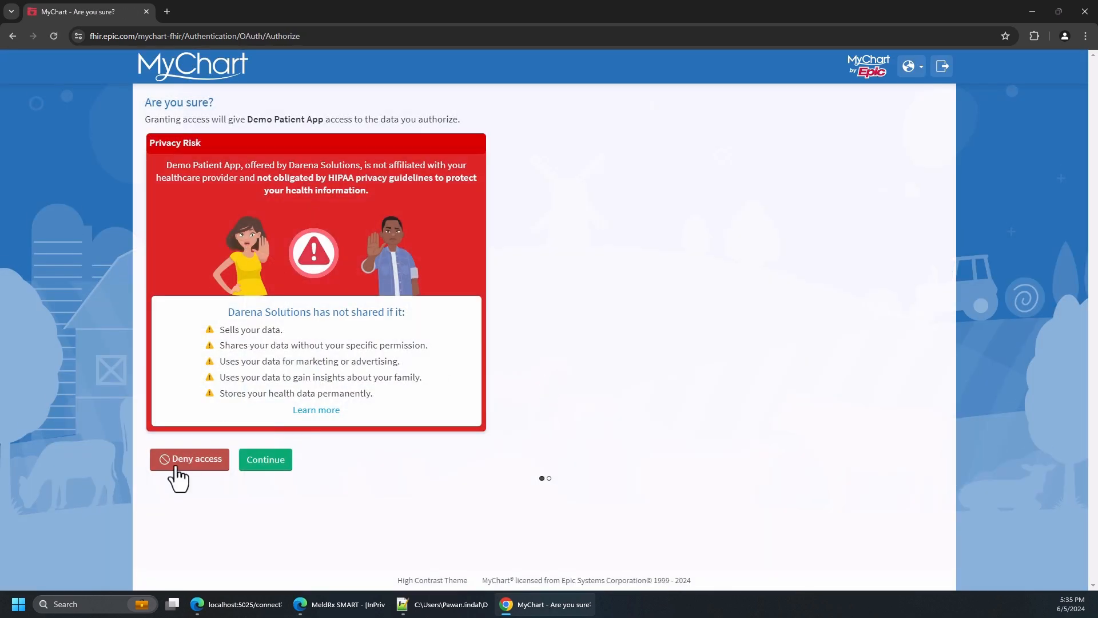
pyautogui.click(261, 464)
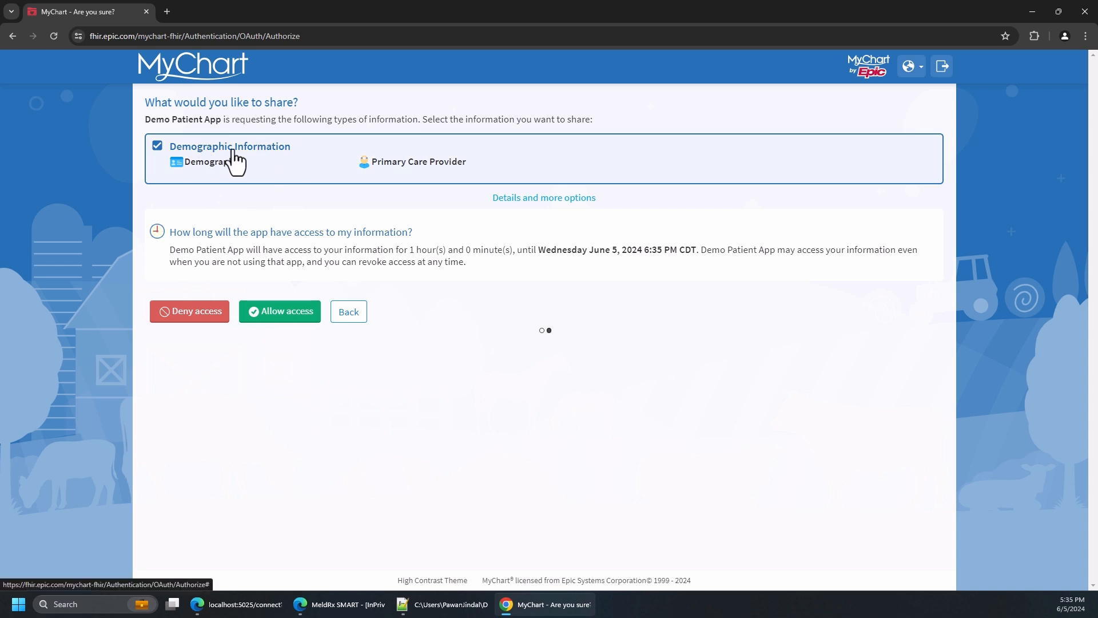
pyautogui.click(279, 319)
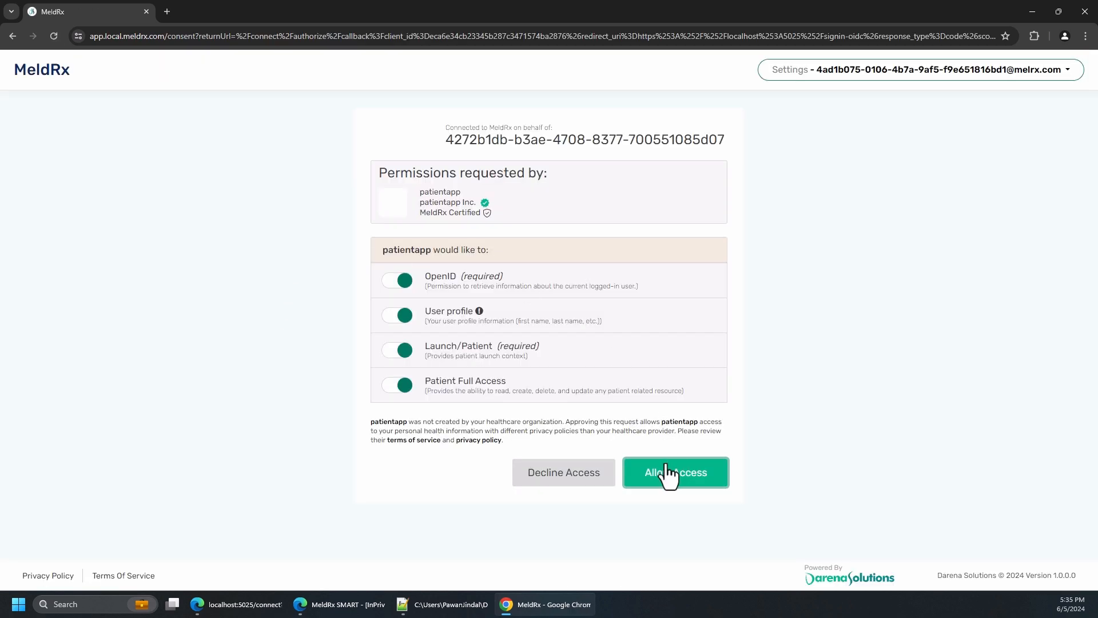
pyautogui.click(668, 475)
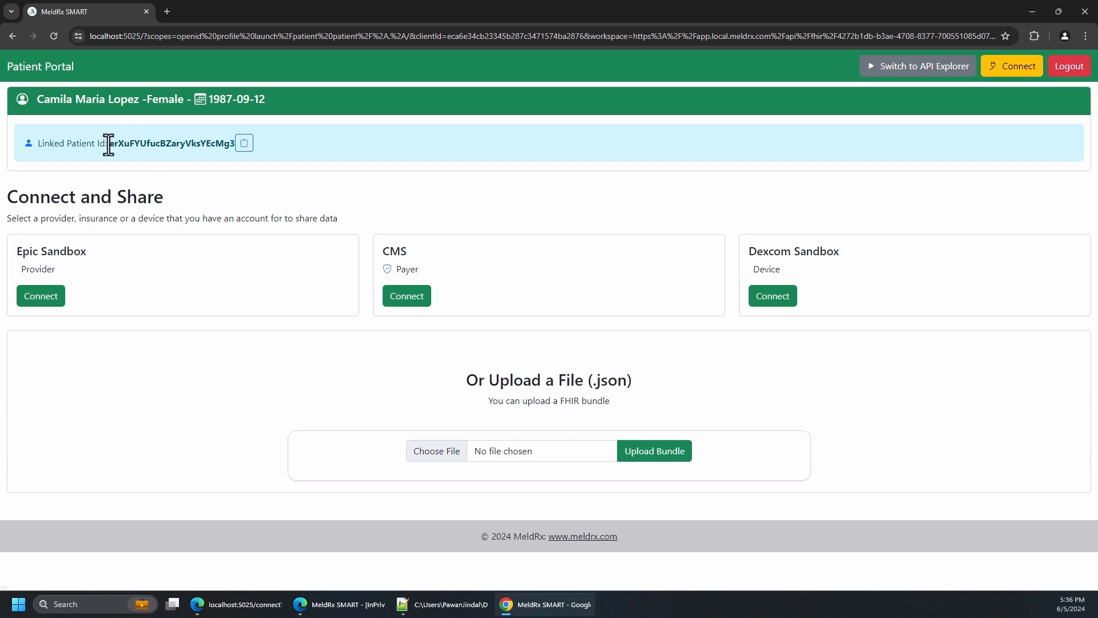
# Highlight the linked patient ID and preview the Epic Sandbox and CMS connection logins, returning to the patient portal
pyautogui.moveTo(108, 144); pyautogui.dragTo(231, 143)
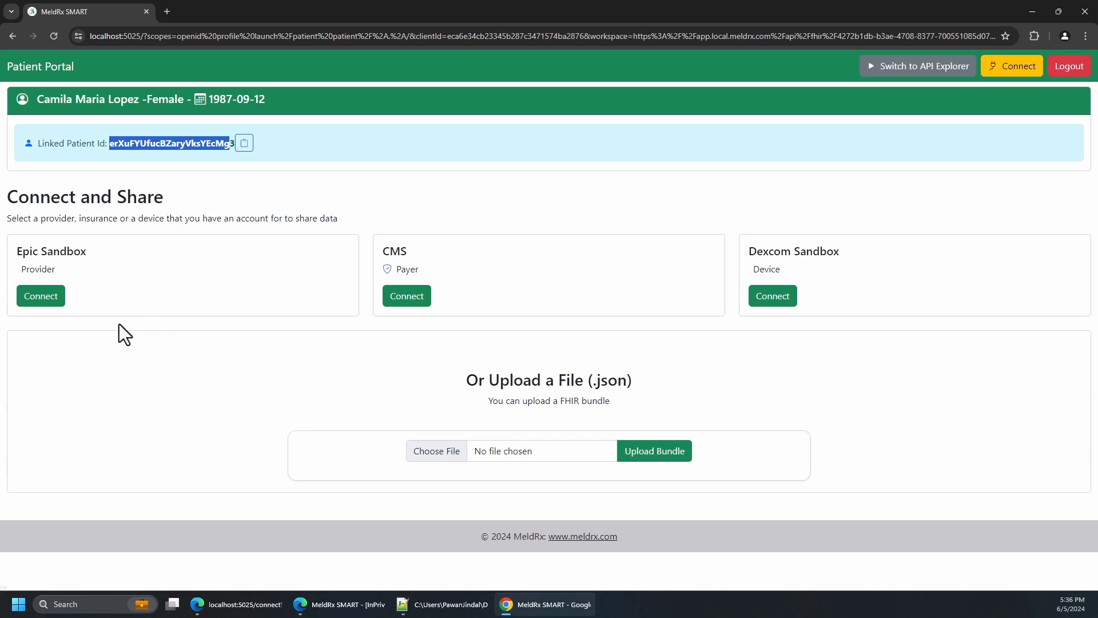
pyautogui.click(43, 304)
pyautogui.click(283, 11)
pyautogui.click(410, 293)
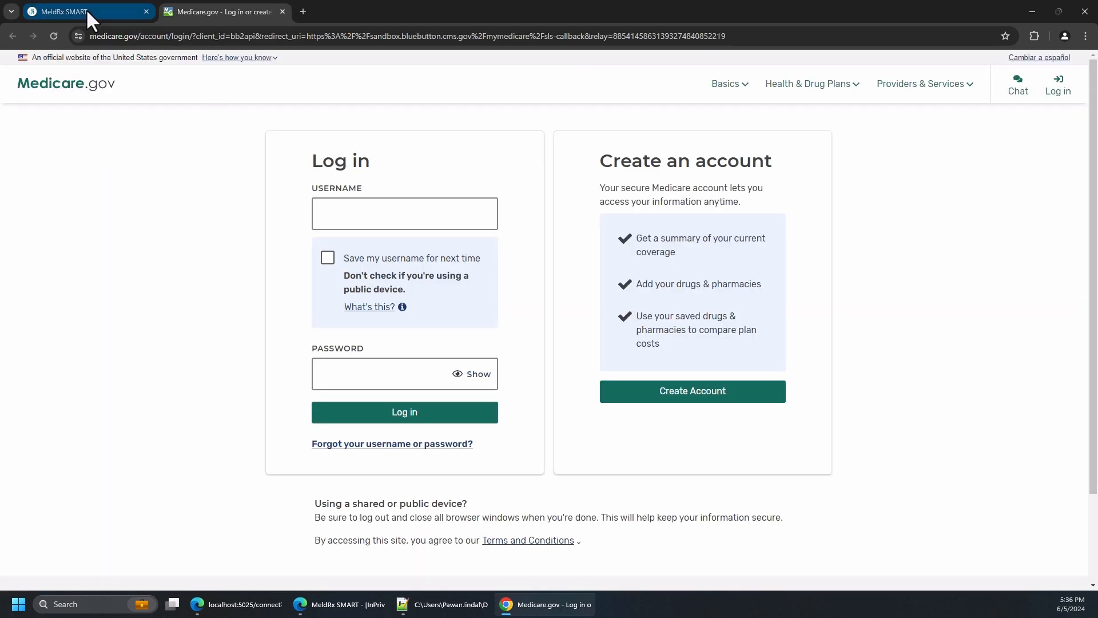
pyautogui.click(87, 13)
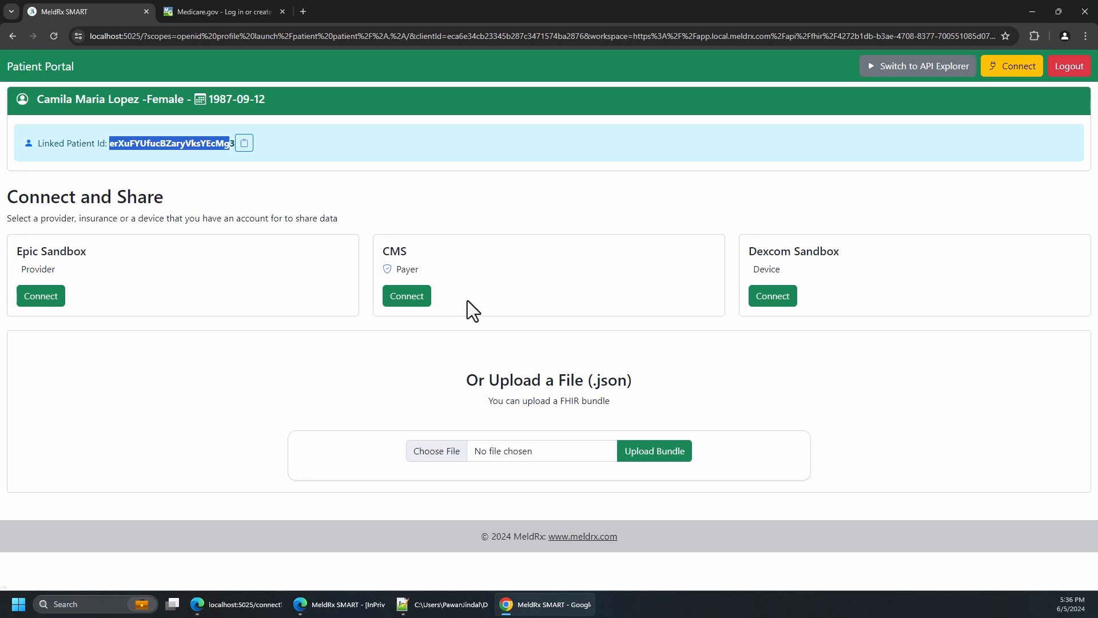
# Log in to the Dexcom Sandbox connection as a sandbox user, view the authorization form, and return to the patient portal unsigned
pyautogui.click(785, 301)
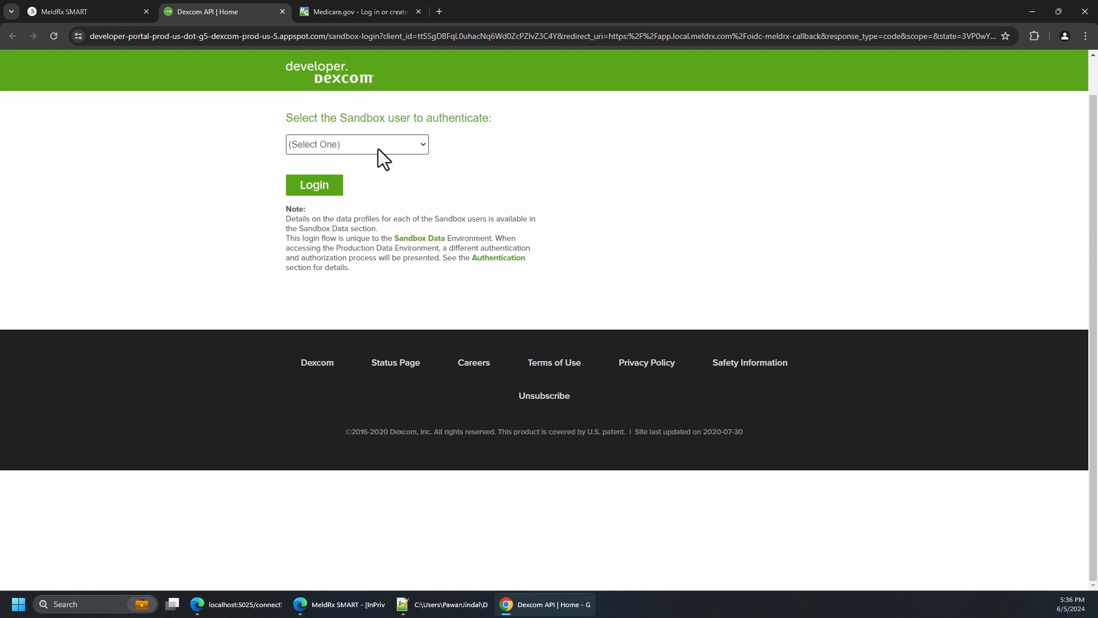
pyautogui.click(379, 148)
pyautogui.click(365, 184)
pyautogui.click(325, 189)
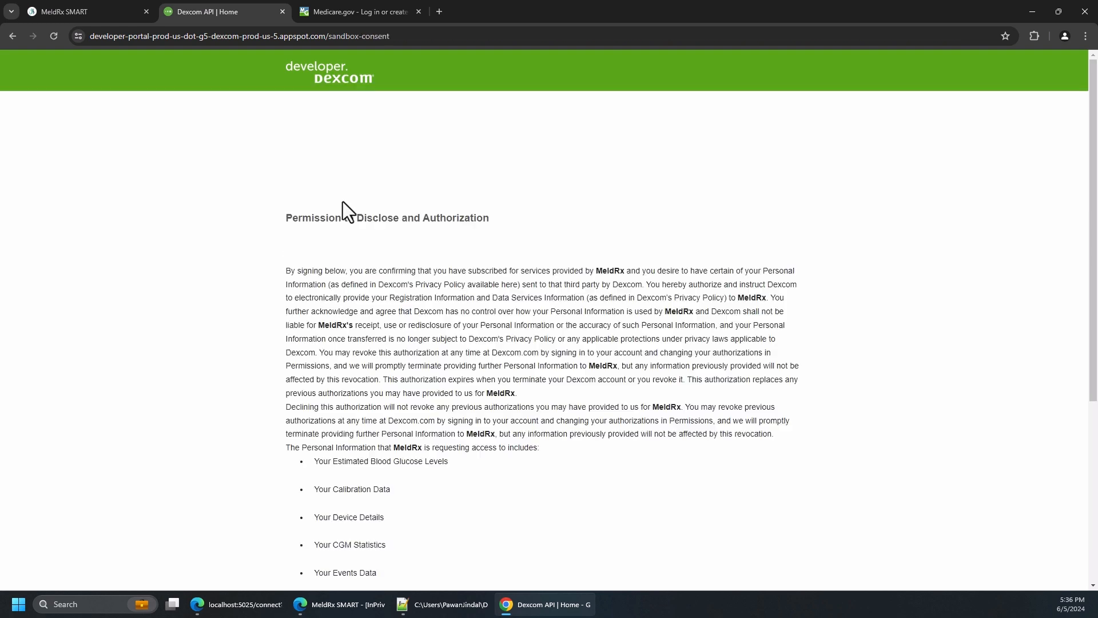
pyautogui.scroll(-4, 327, 401)
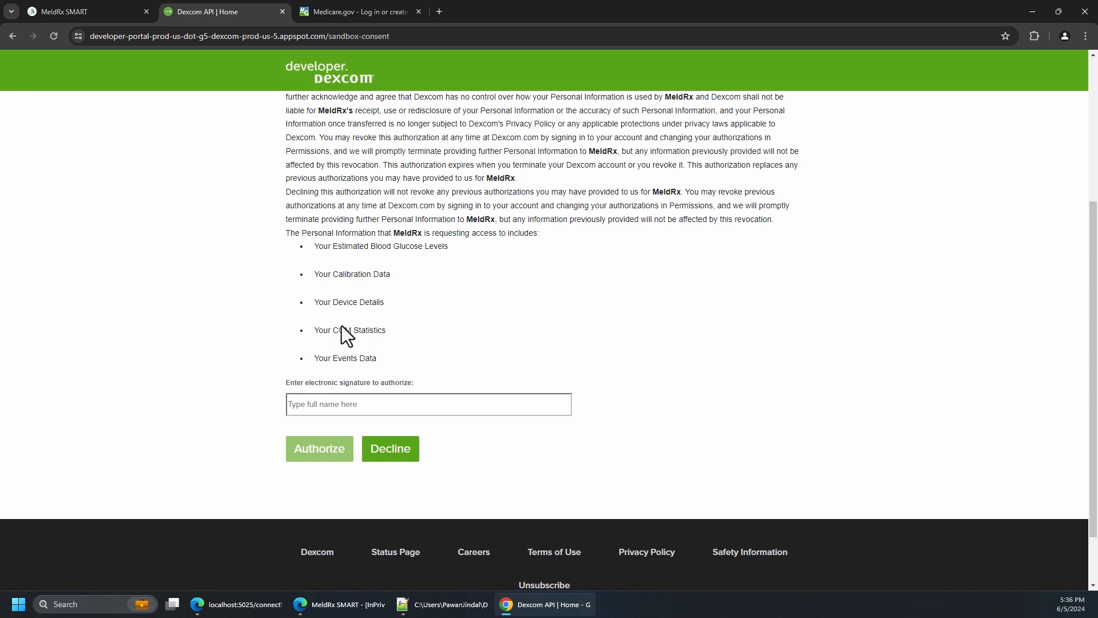
pyautogui.click(90, 12)
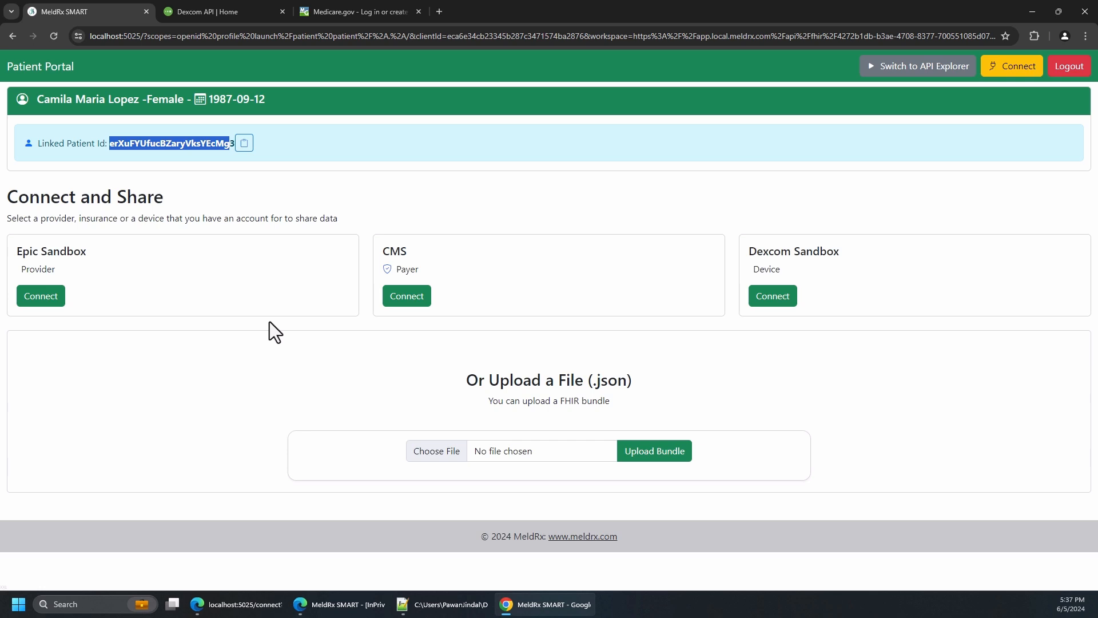
pyautogui.click(327, 367)
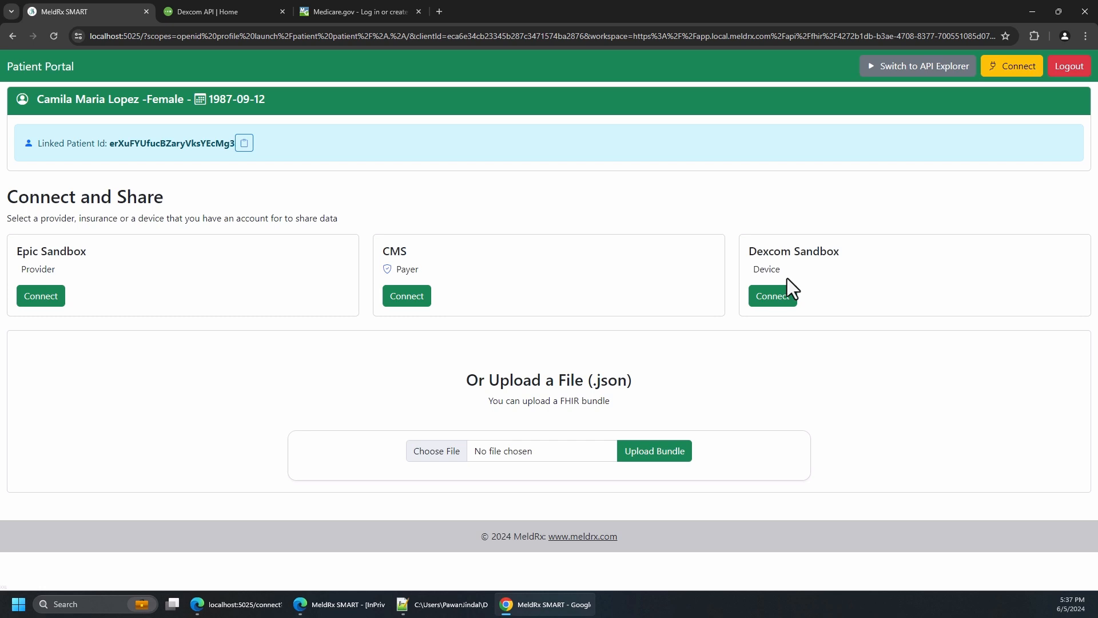
# Switch to Edge and review the introduction and user stories in the Argo CGM Write implementation guide
pyautogui.click(238, 604)
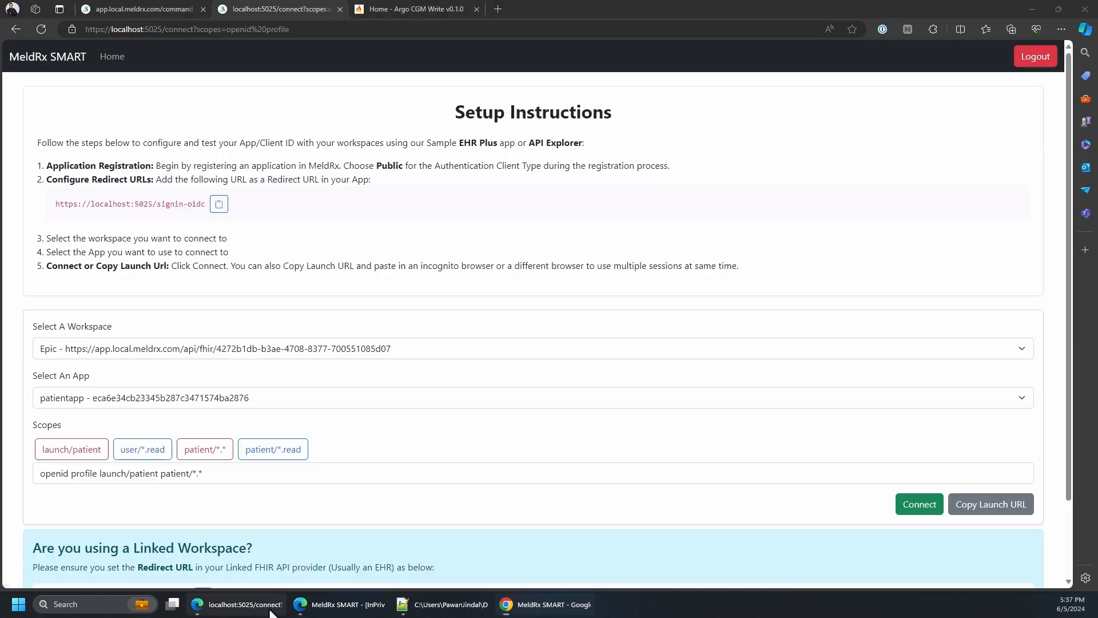
pyautogui.click(423, 8)
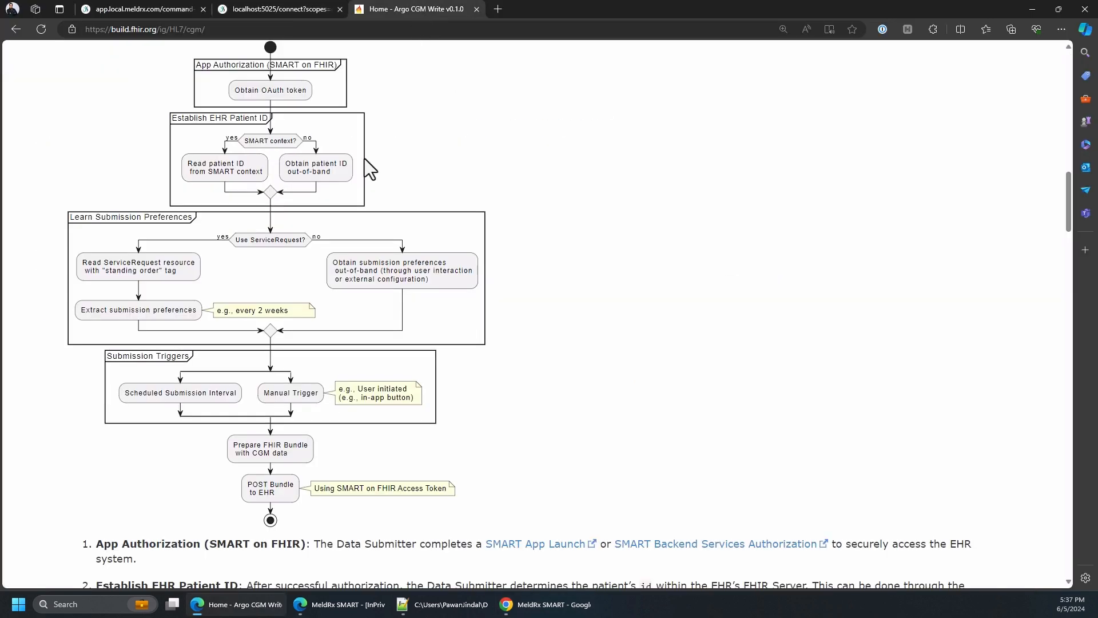
pyautogui.scroll(8, 367, 158)
pyautogui.scroll(10, 367, 157)
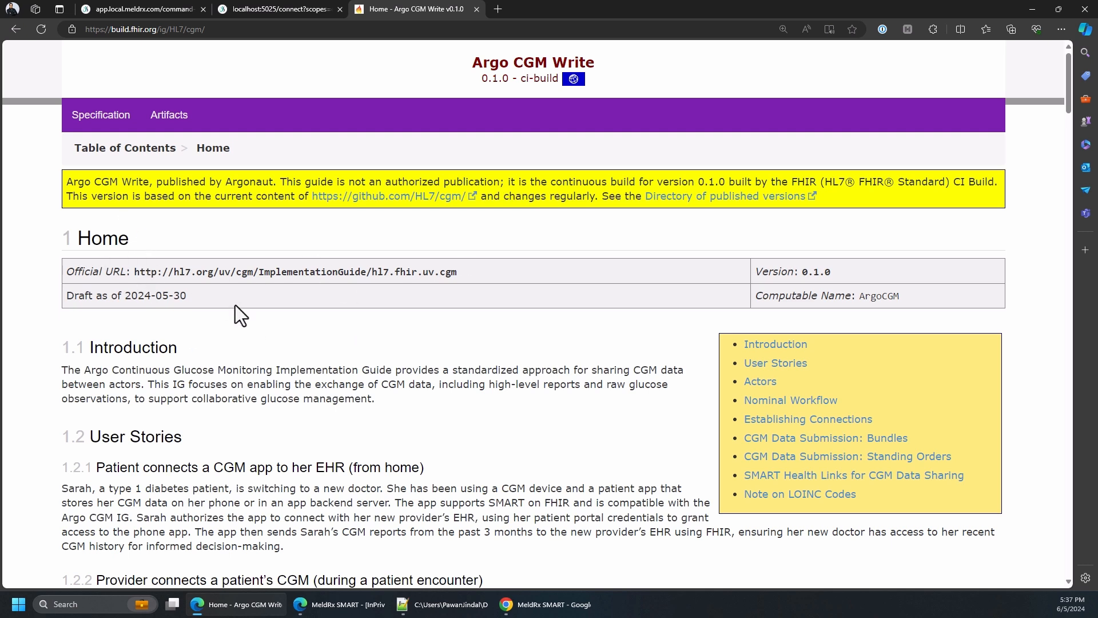
pyautogui.scroll(-3, 235, 305)
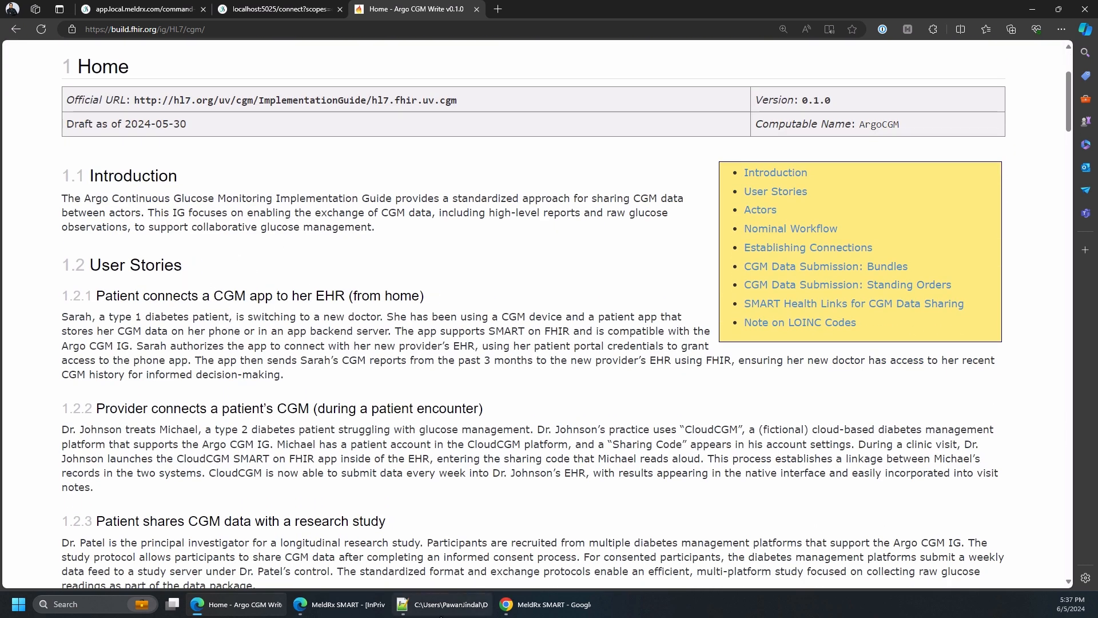
# Examine the sample Bundle-cgmDataSubmissionBundle.json in Notepad++ alongside the patient portal's bundle upload area in Chrome
pyautogui.click(441, 614)
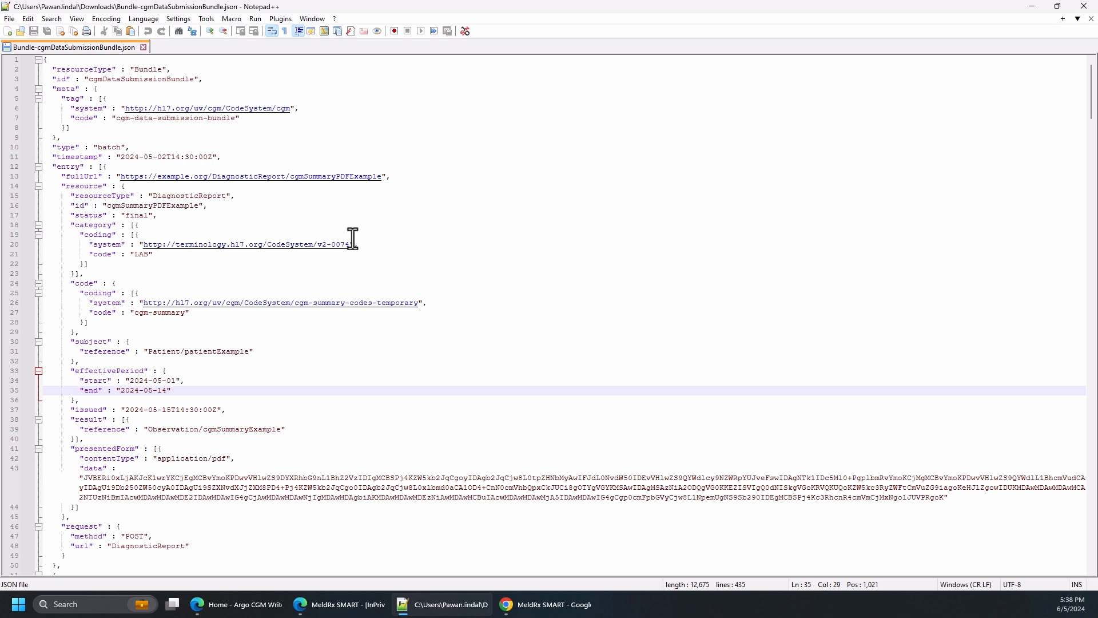
pyautogui.click(547, 604)
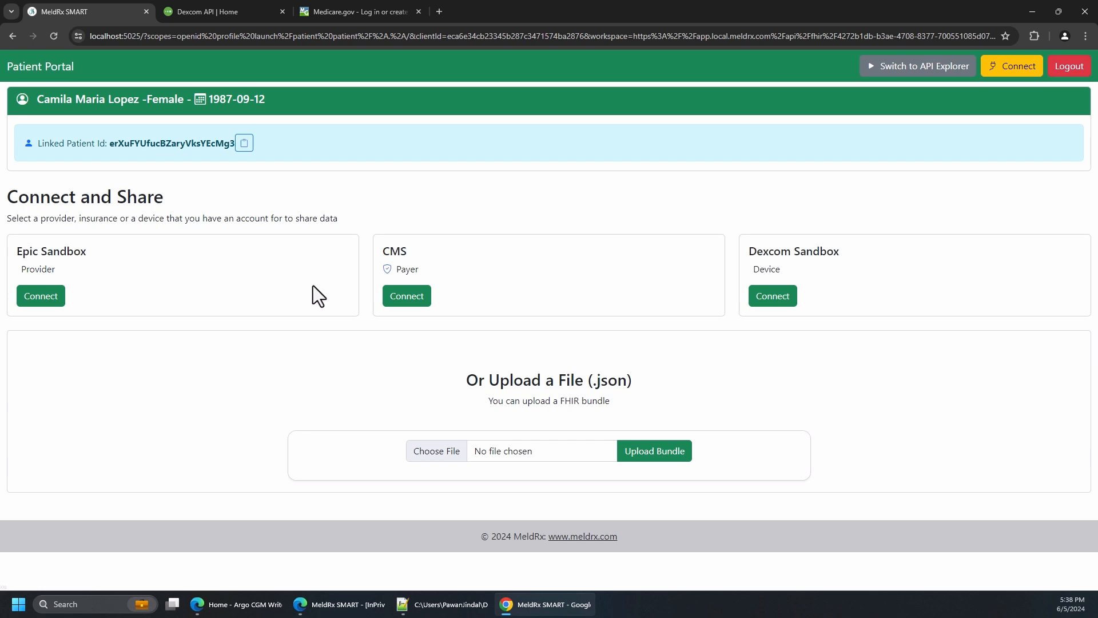
pyautogui.click(444, 604)
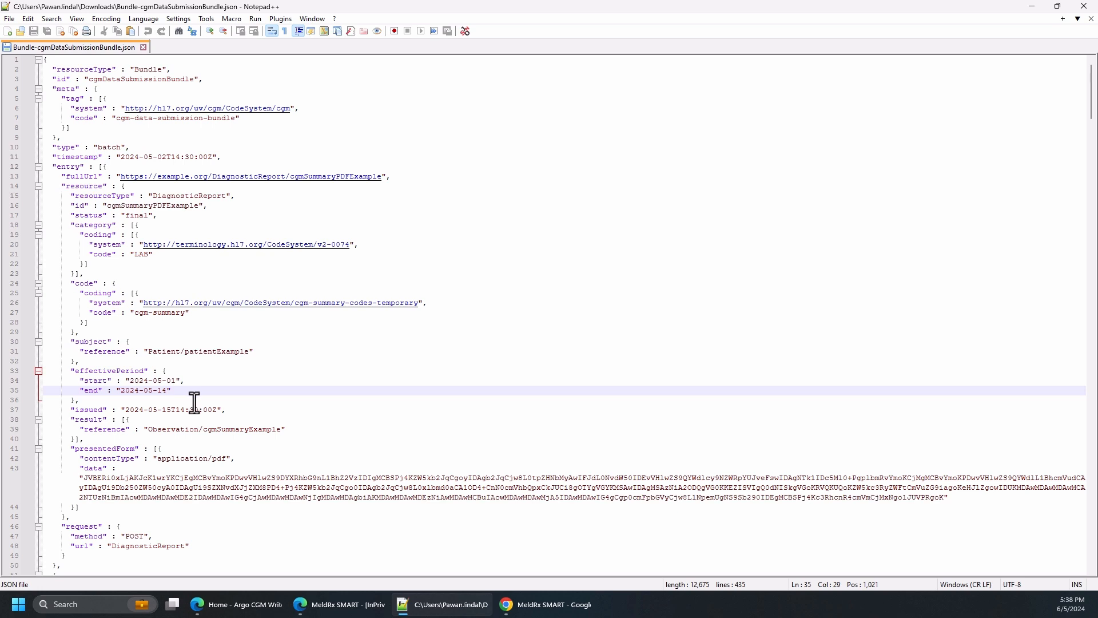
# Highlight the sample bundle's subject reference, and upload Bundle-cgmDataSubmissionBundle.json through the patient portal in Chrome
pyautogui.moveTo(254, 351); pyautogui.dragTo(74, 342)
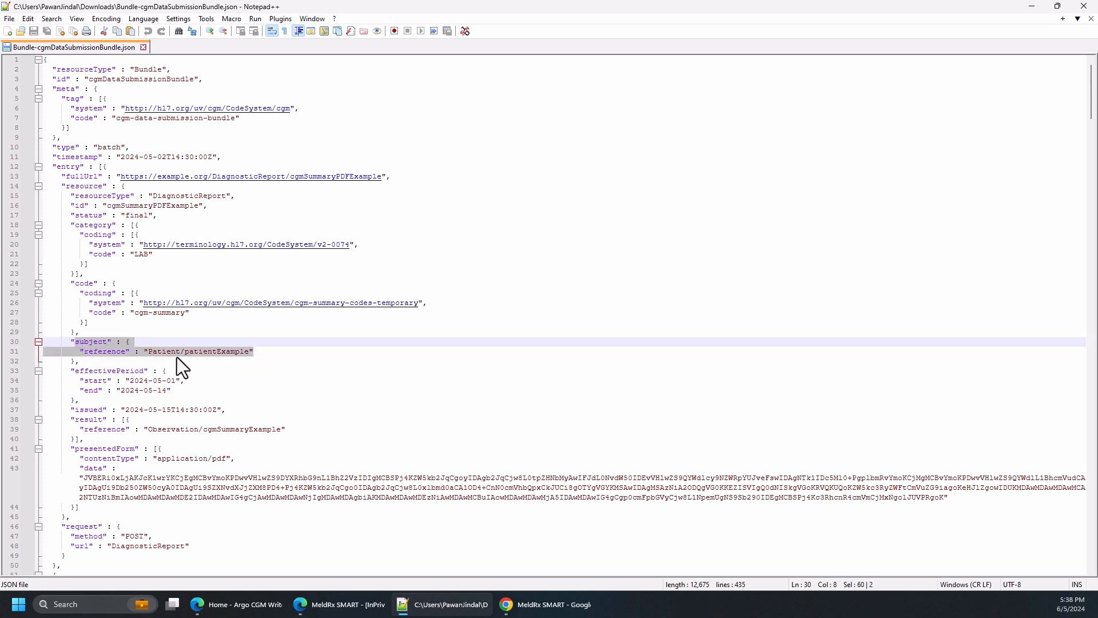
pyautogui.click(538, 608)
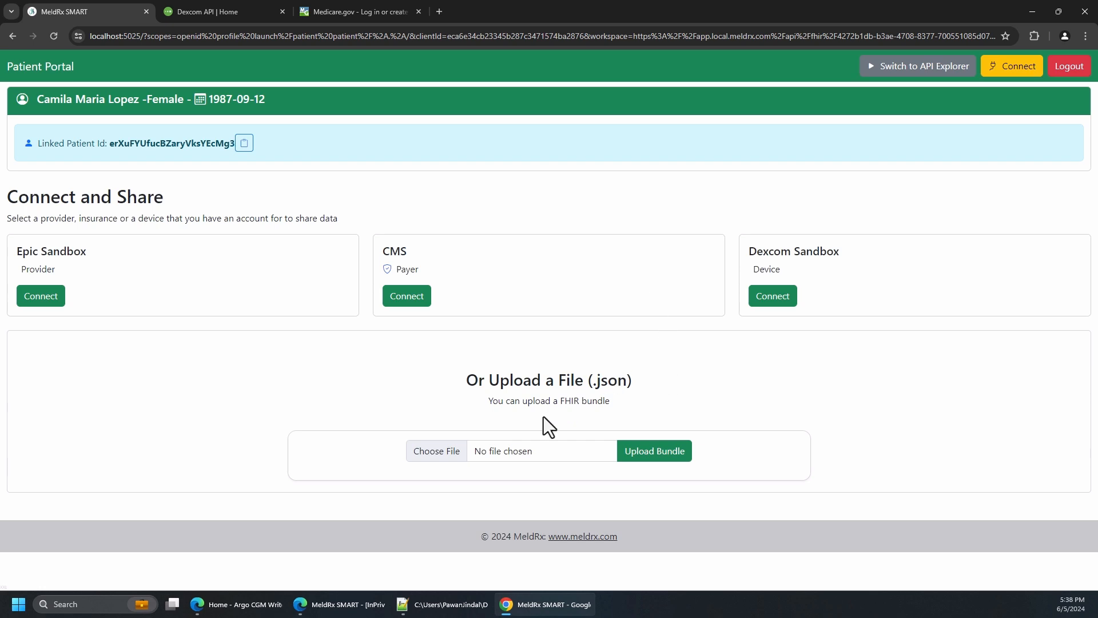
pyautogui.click(647, 456)
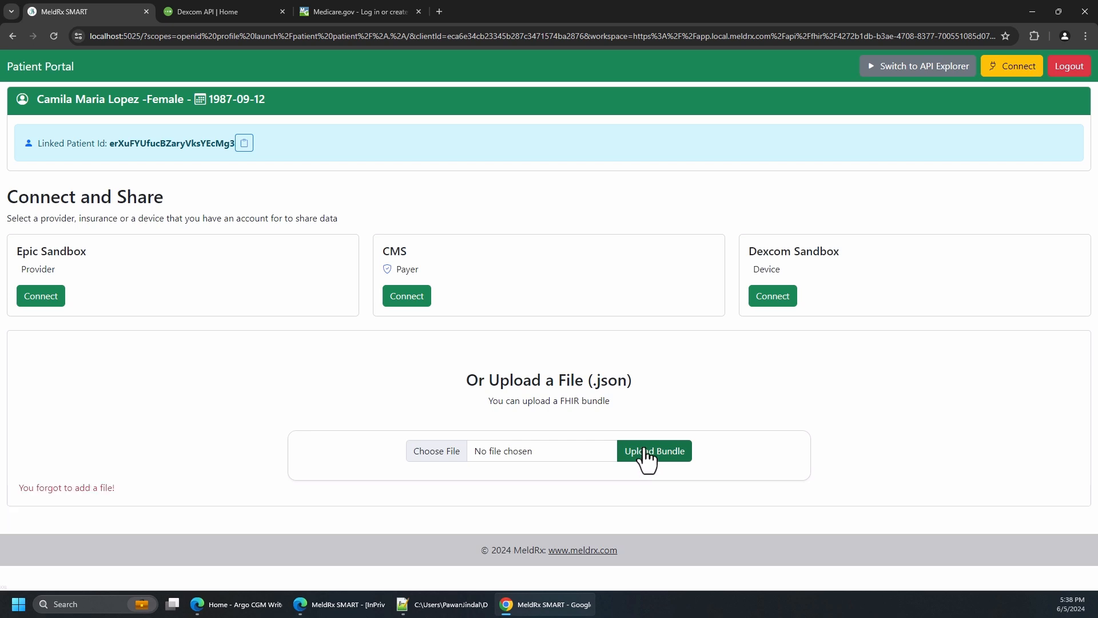
pyautogui.click(459, 452)
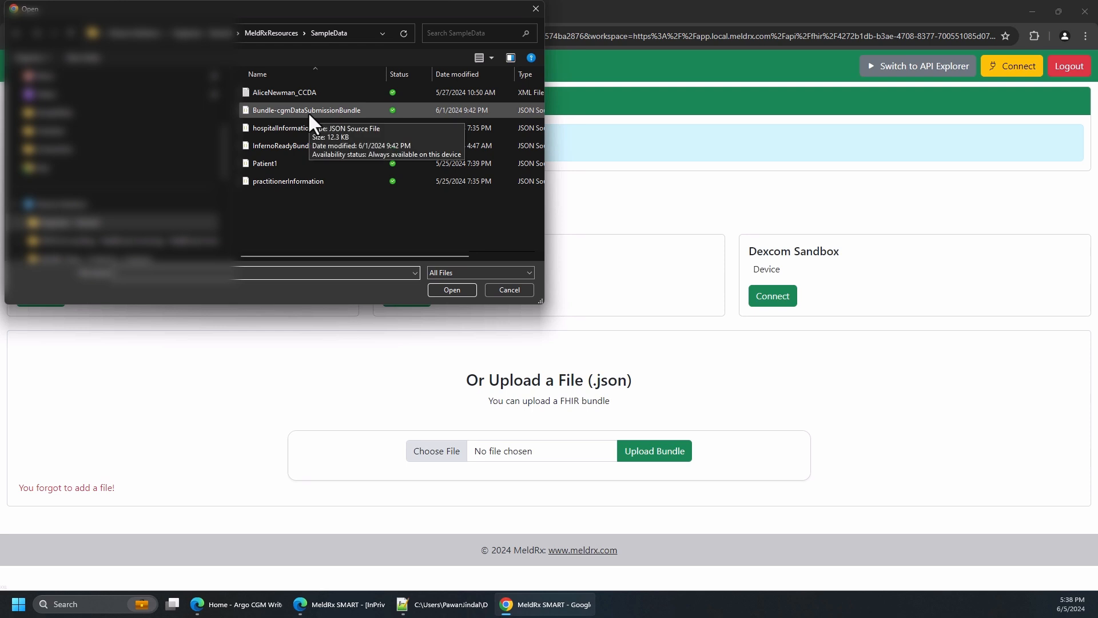
pyautogui.click(309, 113)
pyautogui.doubleClick(297, 112)
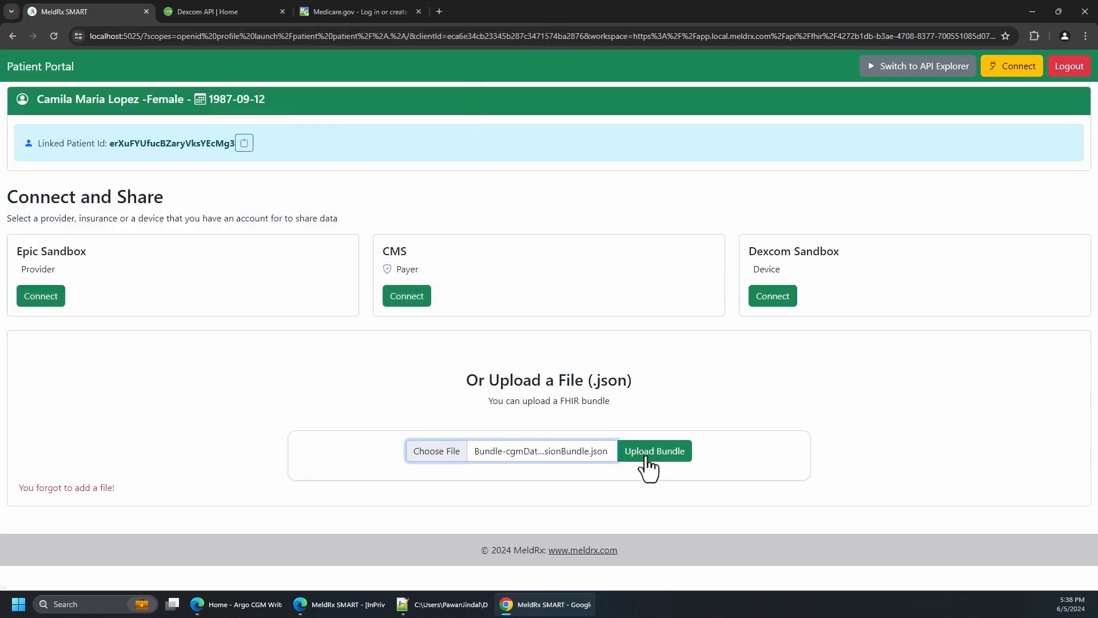
pyautogui.click(651, 465)
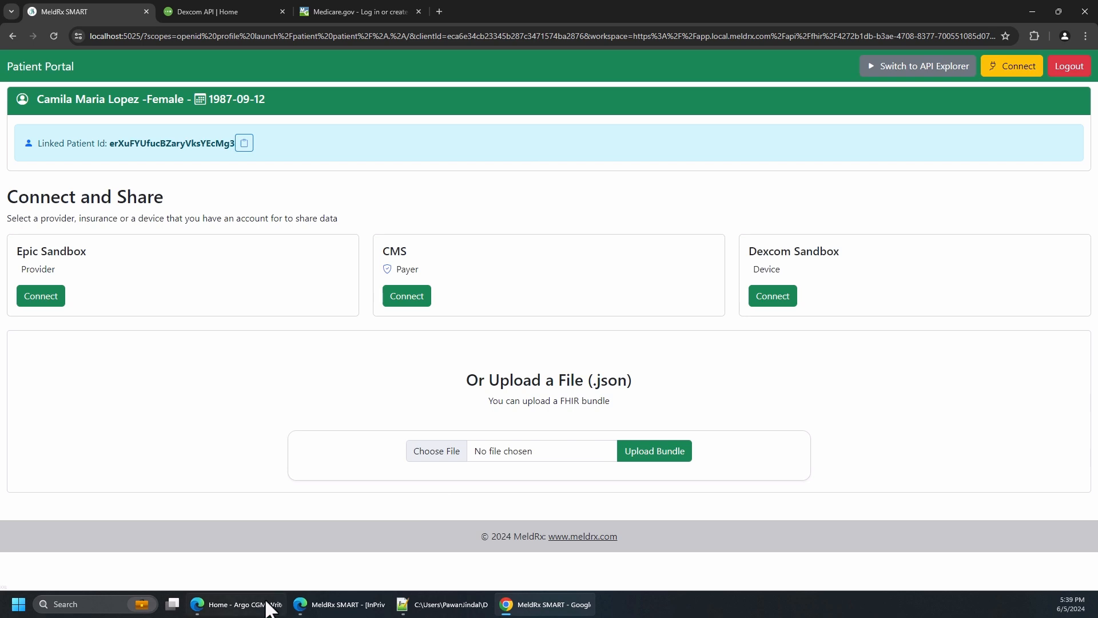
# Switch to the InPrivate Edge window, reload the EHR Plus patient summary and review its Observations section for the uploaded CGM data
pyautogui.moveTo(264, 611)
pyautogui.click(224, 549)
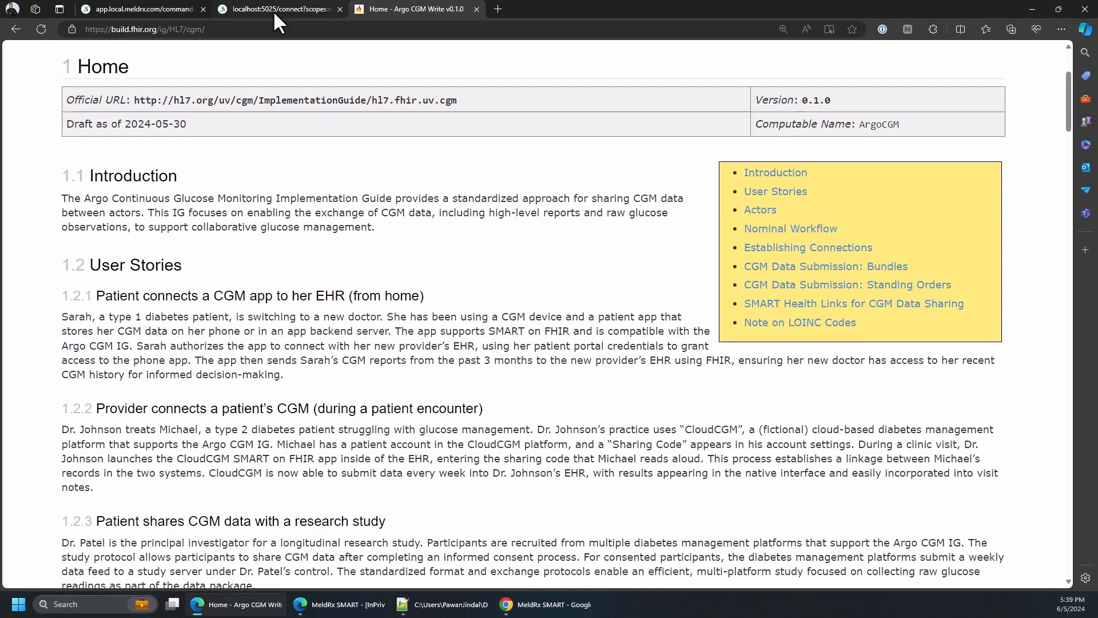
pyautogui.click(332, 606)
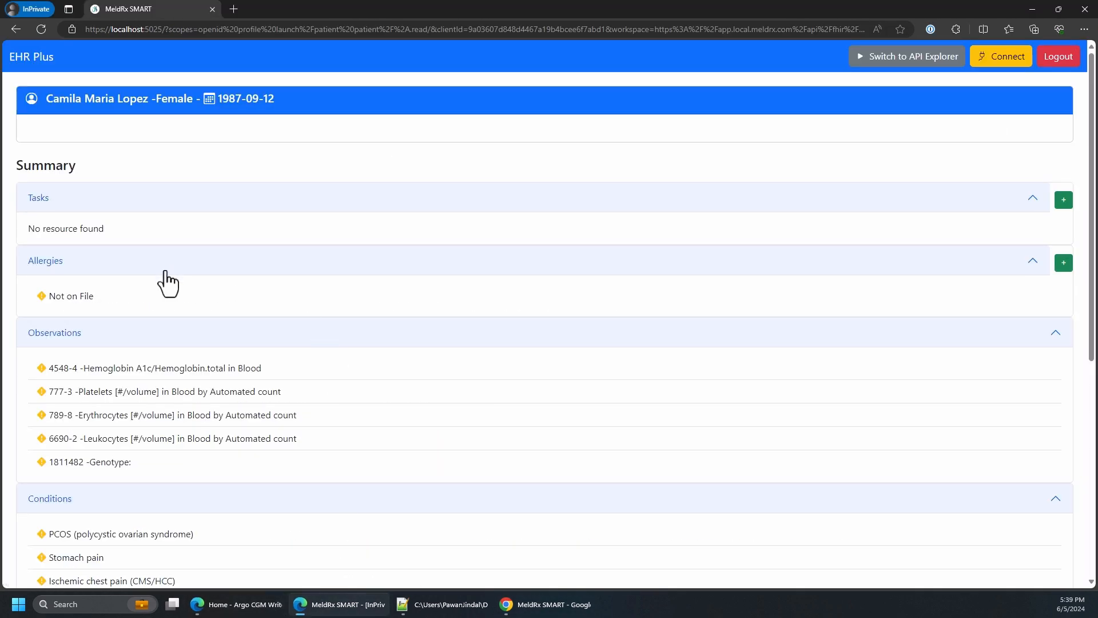
pyautogui.click(39, 28)
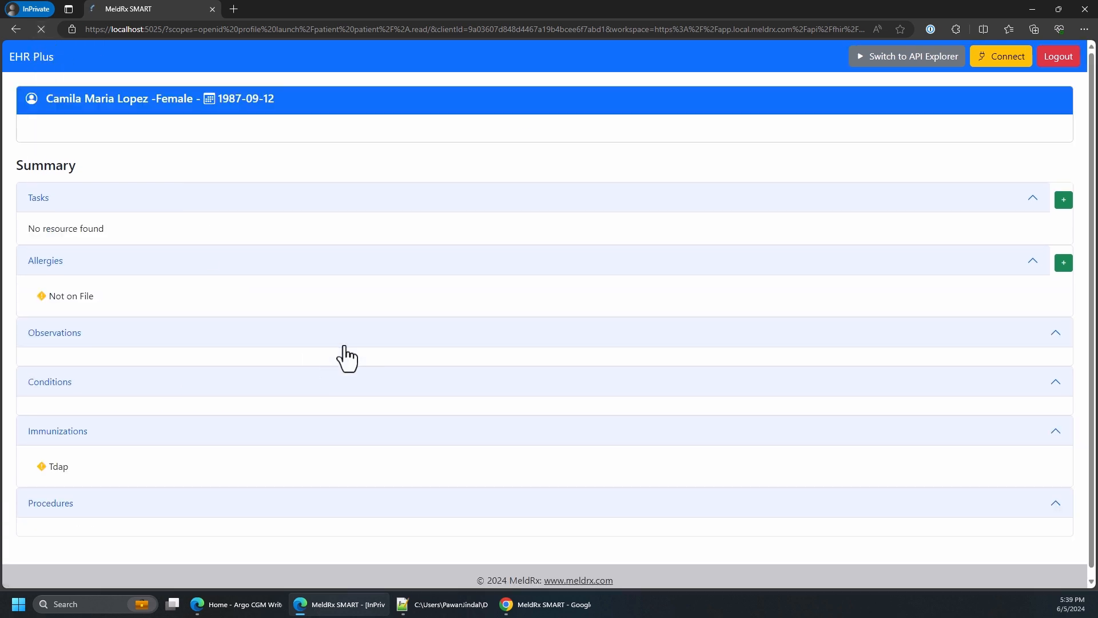
pyautogui.scroll(-1, 362, 355)
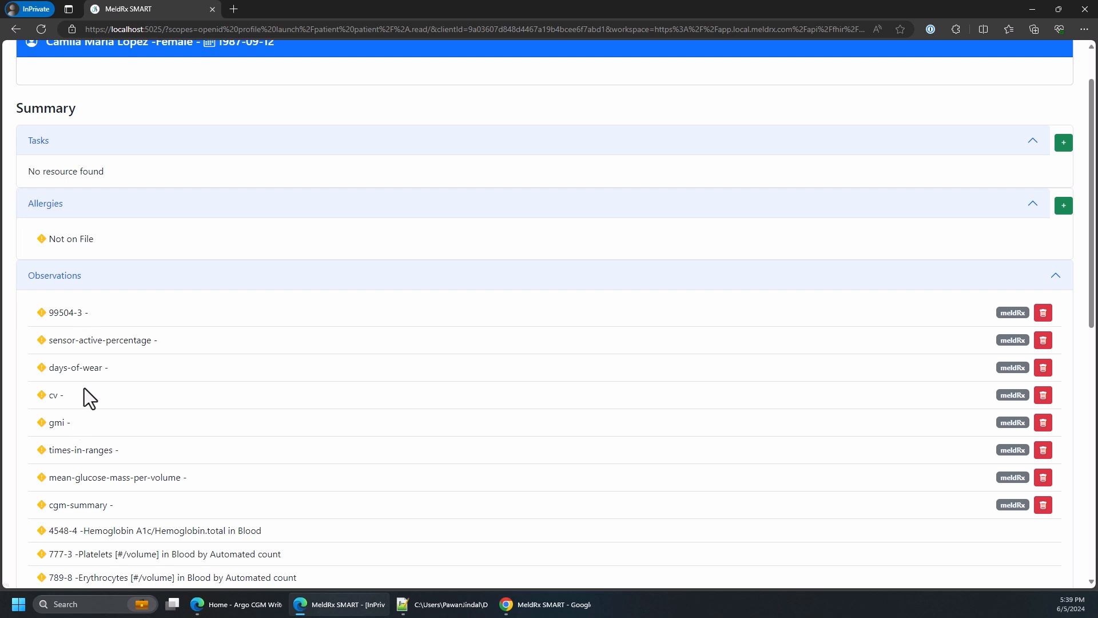
pyautogui.scroll(-2, 84, 388)
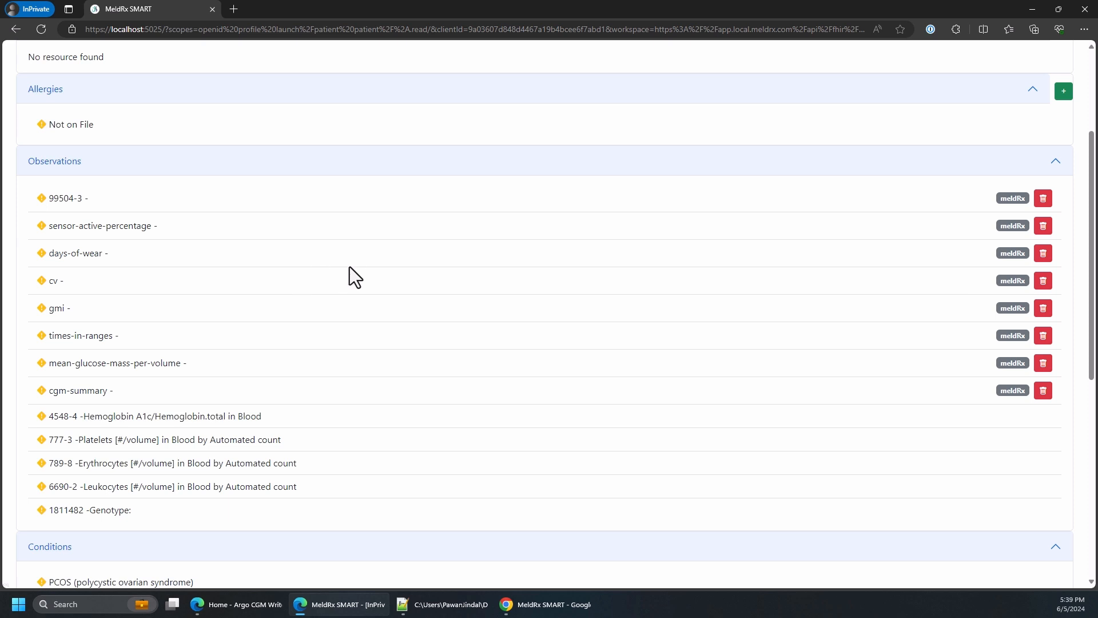
pyautogui.scroll(3, 52, 232)
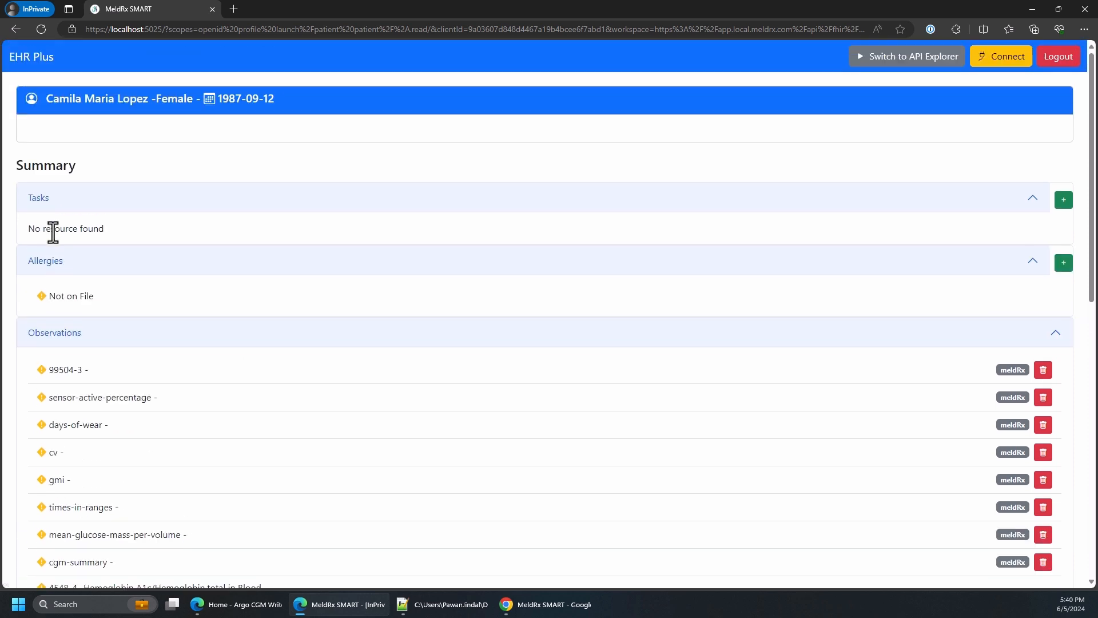
# Switch to the API Explorer and run a FHIR search for Observation resources using the preset patient query with category=laboratory
pyautogui.click(913, 56)
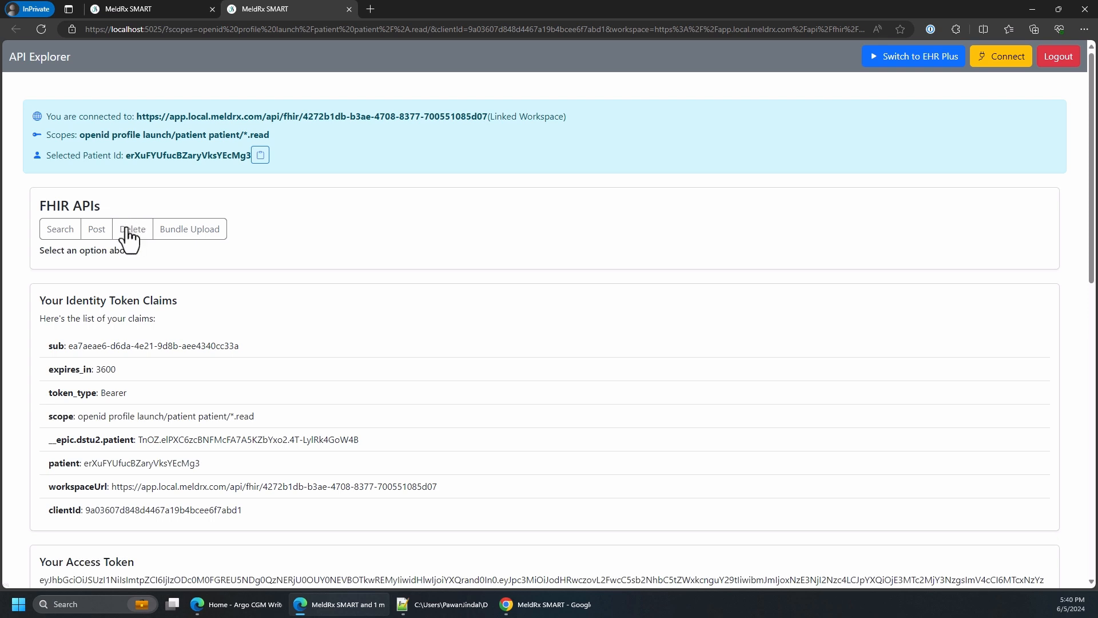
pyautogui.click(60, 237)
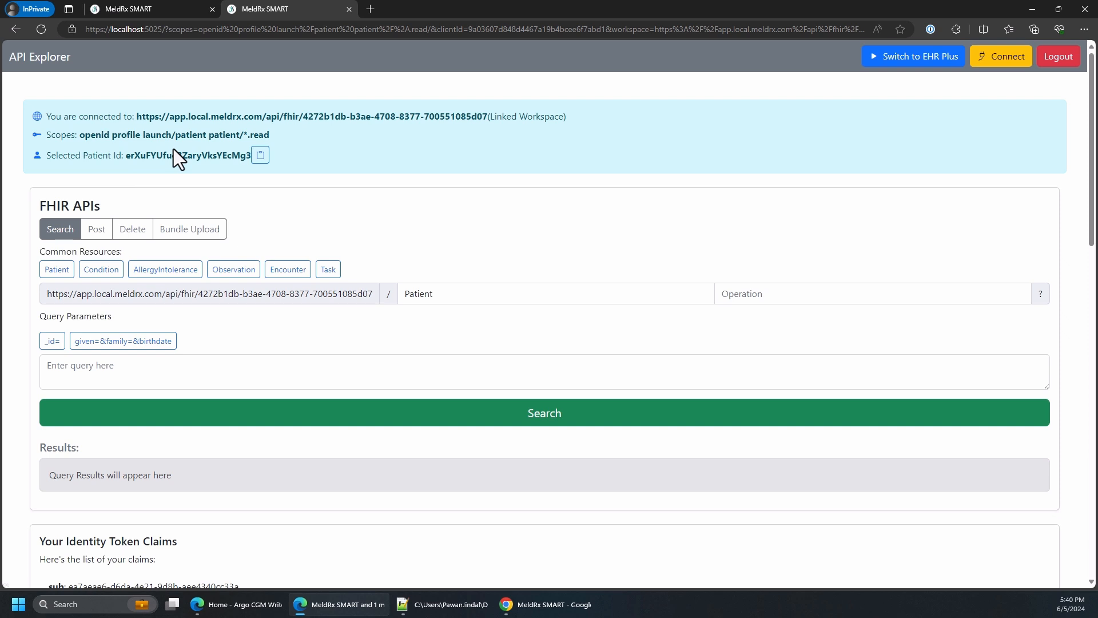
pyautogui.click(239, 270)
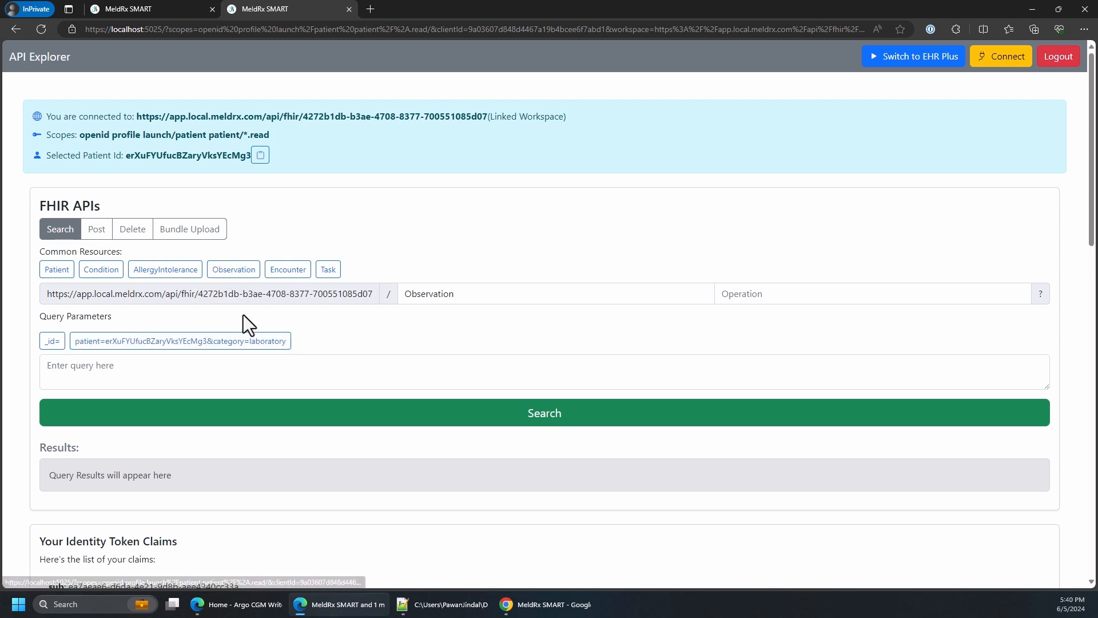
pyautogui.click(195, 341)
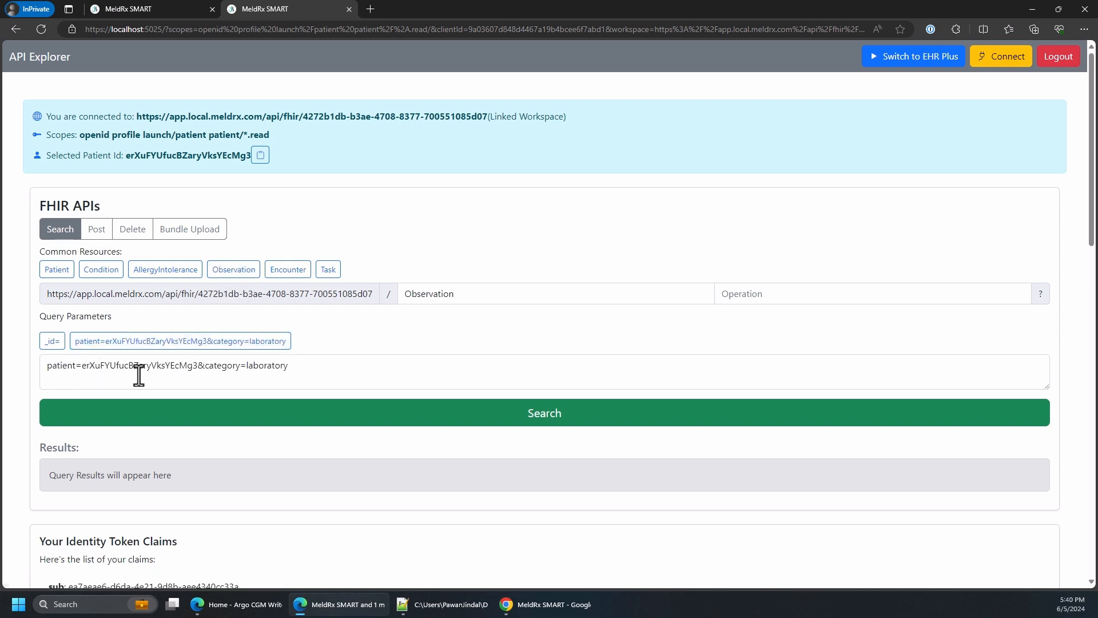
pyautogui.click(419, 433)
# Examine the Observation search results, including each CGM entry's code, subject reference and values, through the cgm-summary members
pyautogui.scroll(-8, 406, 393)
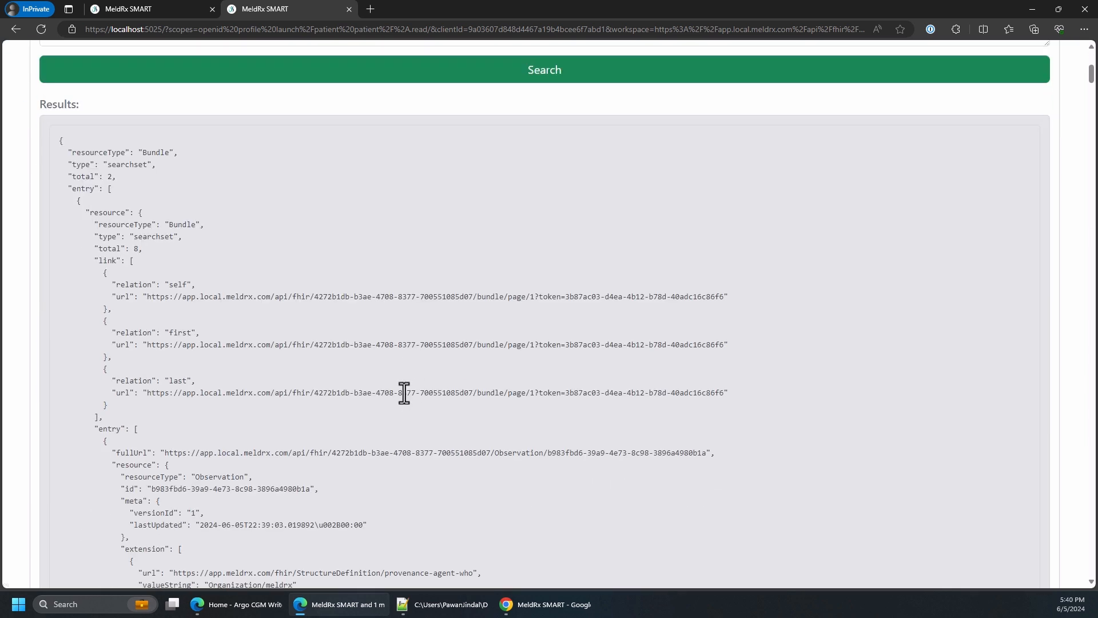
pyautogui.scroll(1, 270, 232)
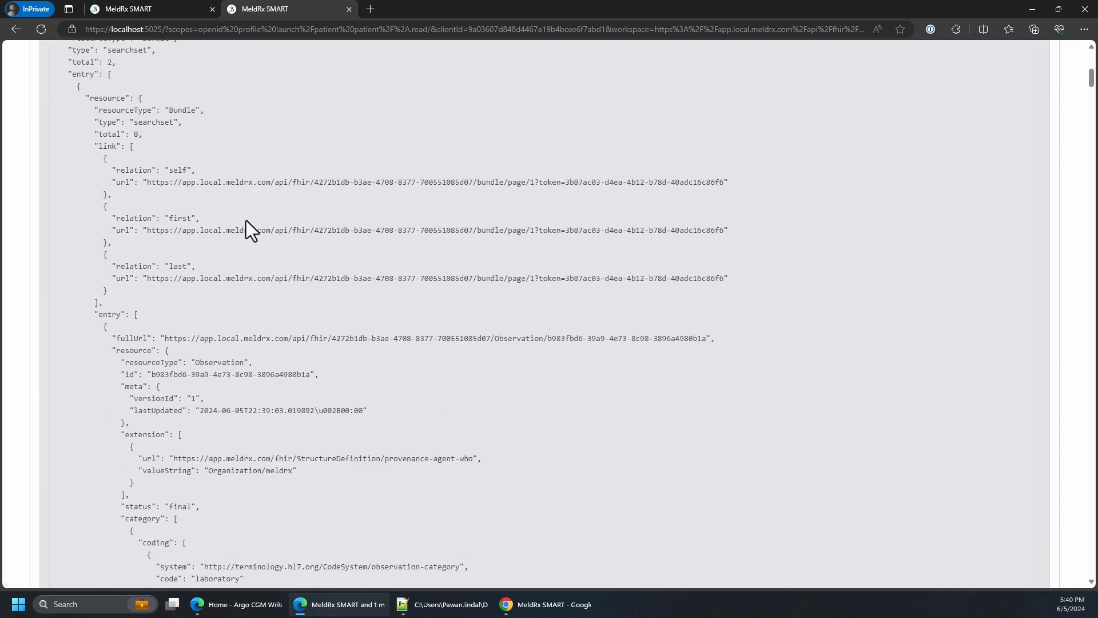
pyautogui.scroll(-12, 257, 344)
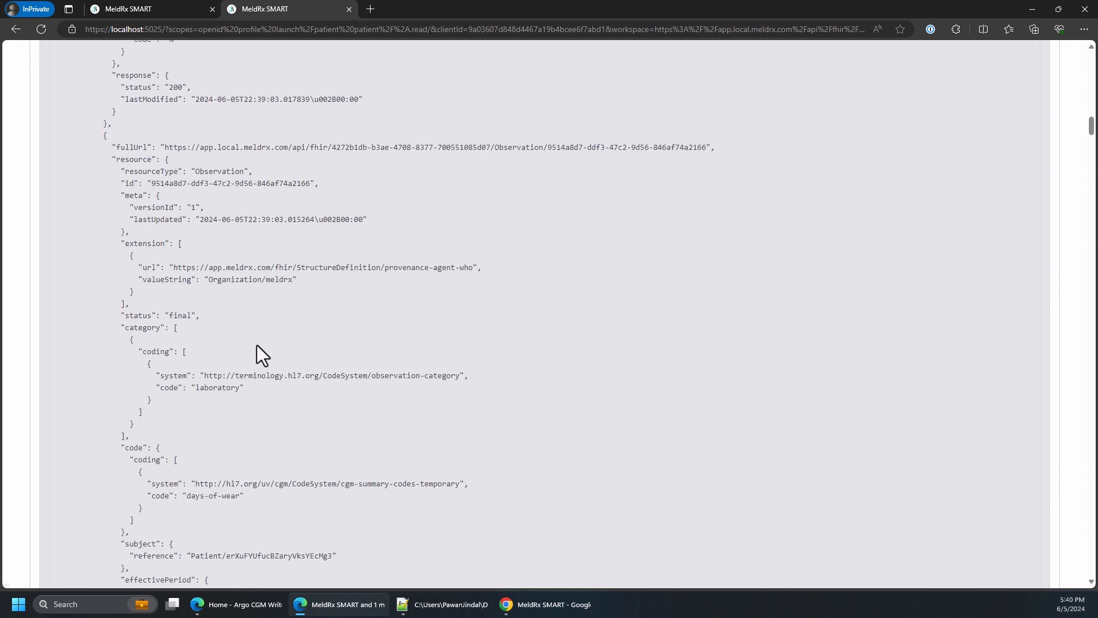
pyautogui.scroll(8, 256, 344)
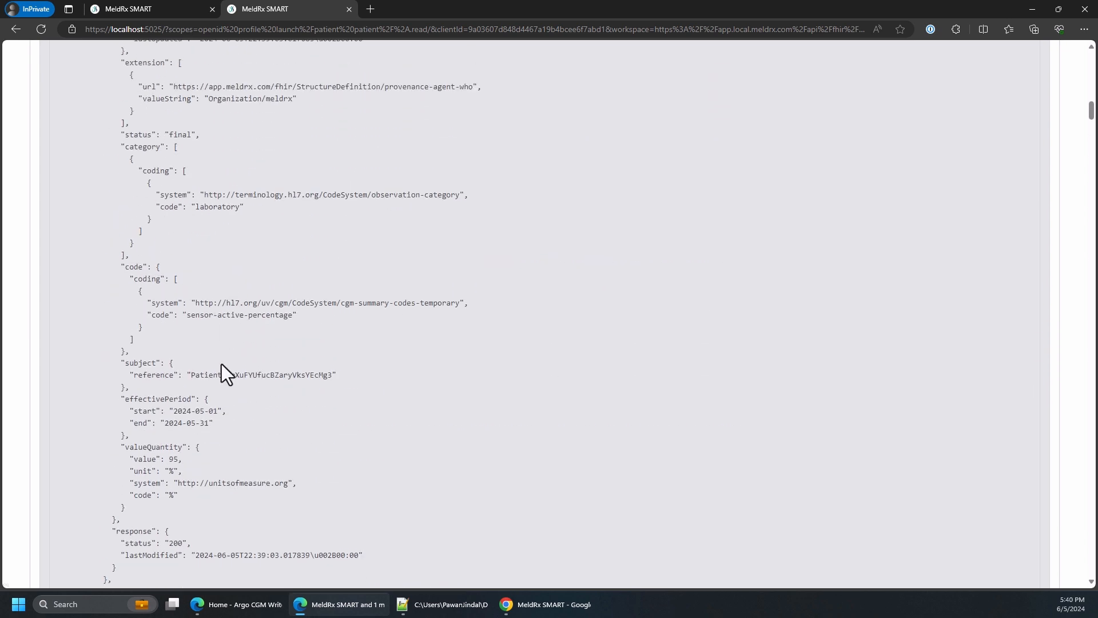
pyautogui.scroll(-5, 221, 364)
pyautogui.scroll(-1, 222, 387)
pyautogui.scroll(4, 222, 386)
pyautogui.scroll(-9, 222, 385)
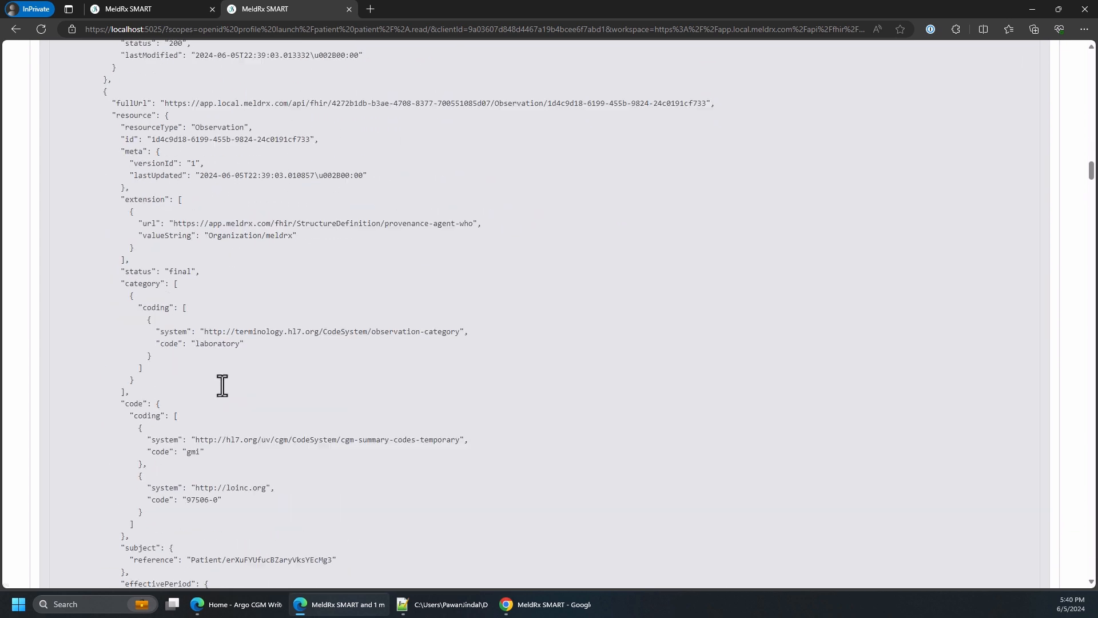
pyautogui.scroll(-20, 222, 385)
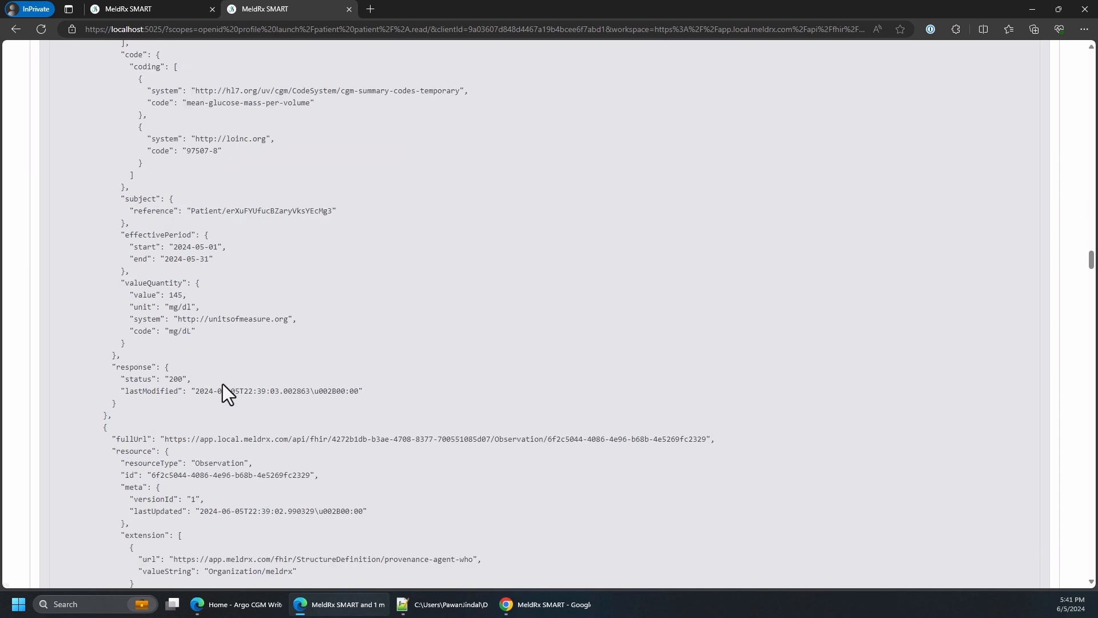
pyautogui.scroll(-9, 223, 385)
pyautogui.scroll(7, 223, 384)
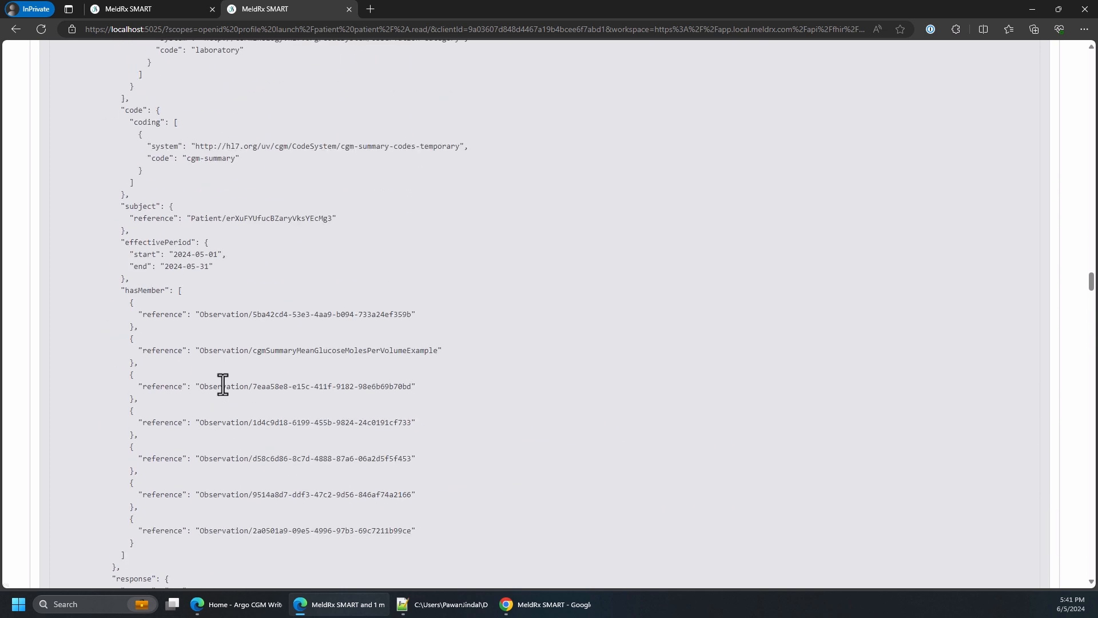
pyautogui.scroll(-8, 223, 383)
pyautogui.scroll(13, 224, 382)
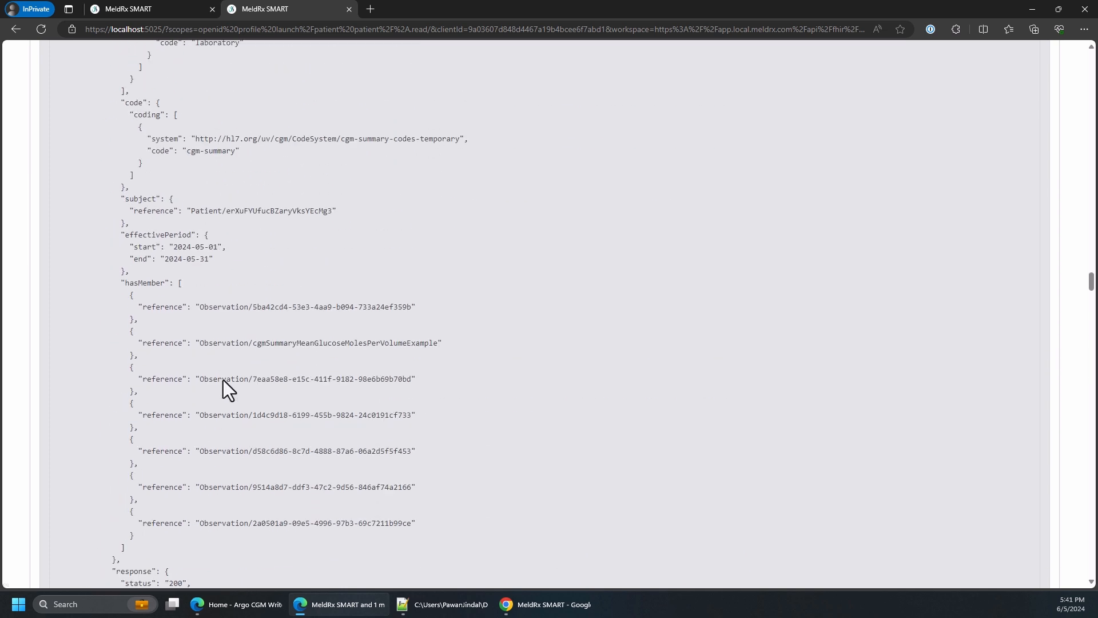
pyautogui.scroll(2, 223, 382)
pyautogui.scroll(-13, 224, 382)
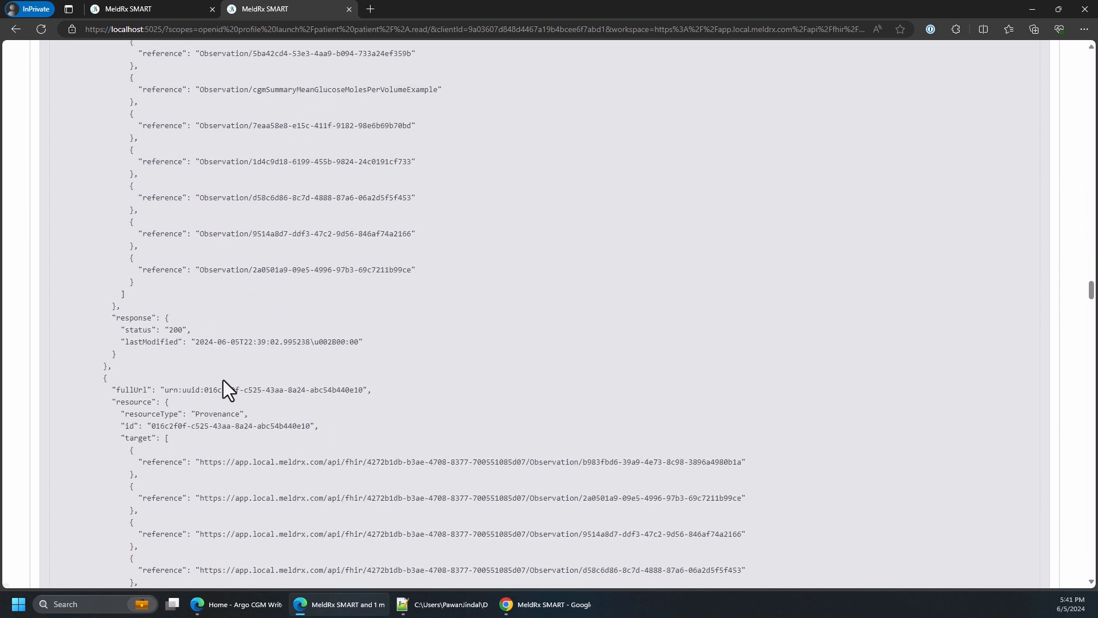
# Highlight the Provenance resource type and its Organization/meldrx custodian reference after the CGM observations in the results
pyautogui.scroll(-1, 223, 380)
pyautogui.moveTo(195, 274); pyautogui.dragTo(236, 274)
pyautogui.scroll(-3, 295, 330)
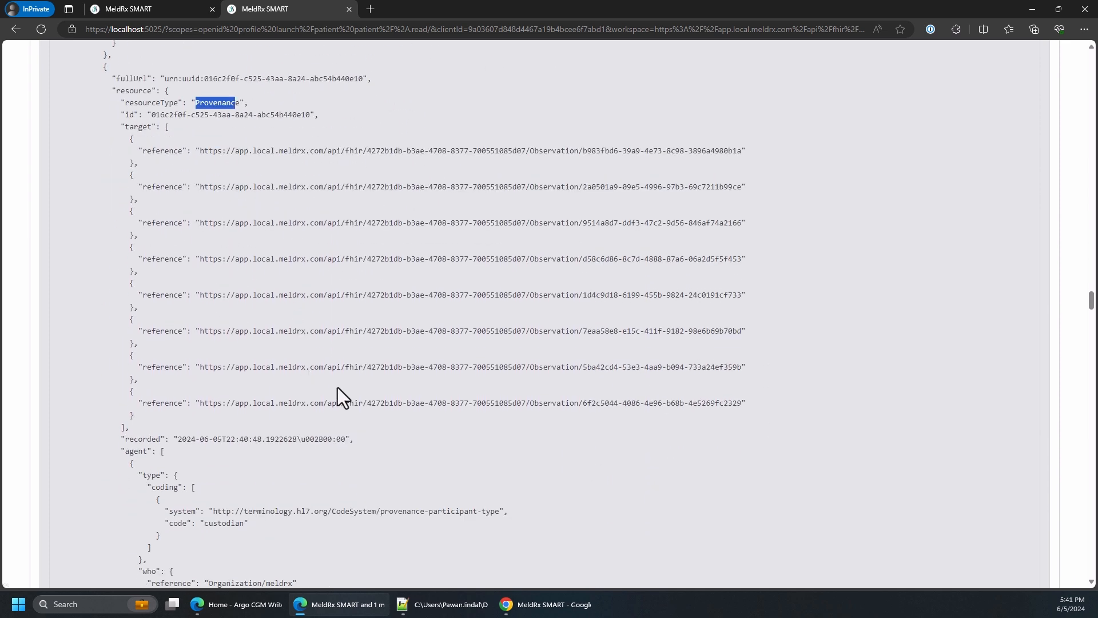
pyautogui.scroll(-2, 284, 377)
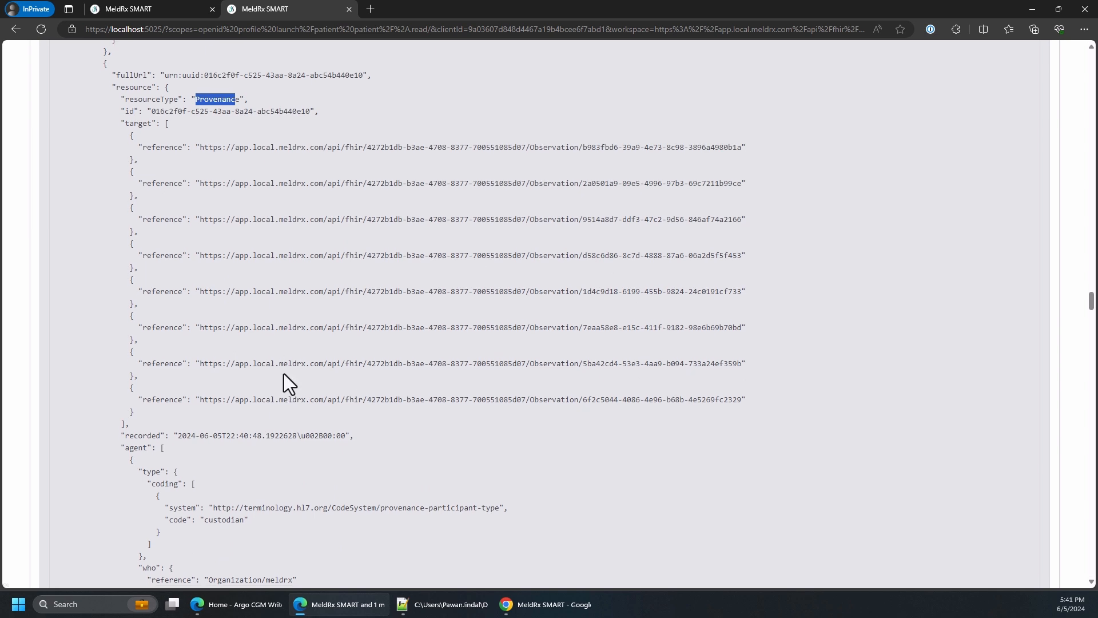
pyautogui.moveTo(292, 468); pyautogui.dragTo(214, 469)
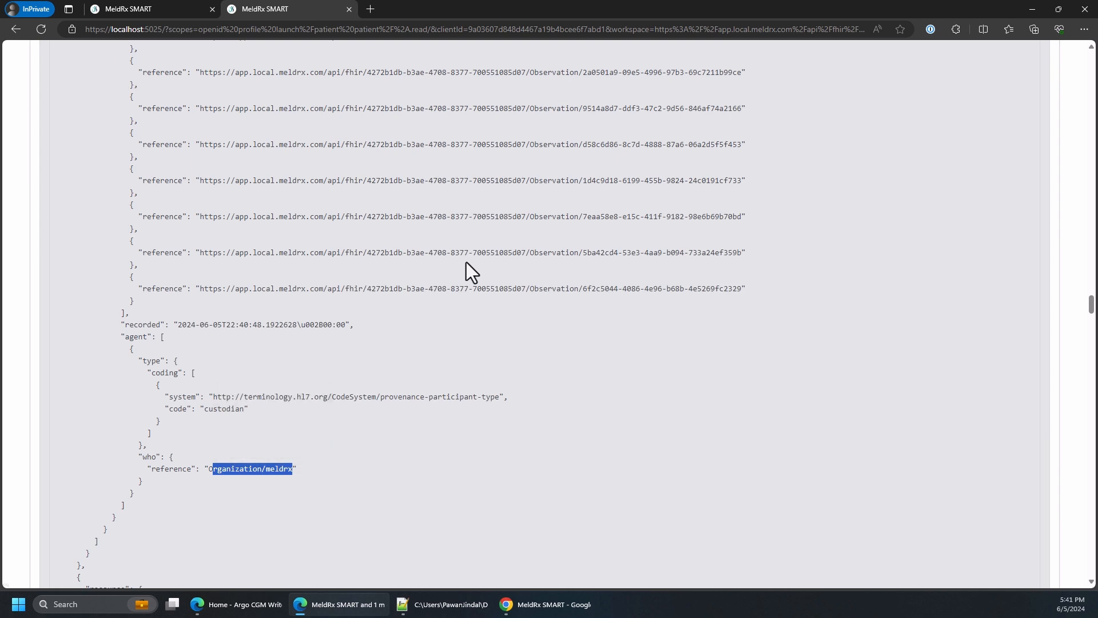
# Examine the Epic observations in the results and highlight their Provenance resource type and Organization/external custodian reference
pyautogui.scroll(-20, 467, 262)
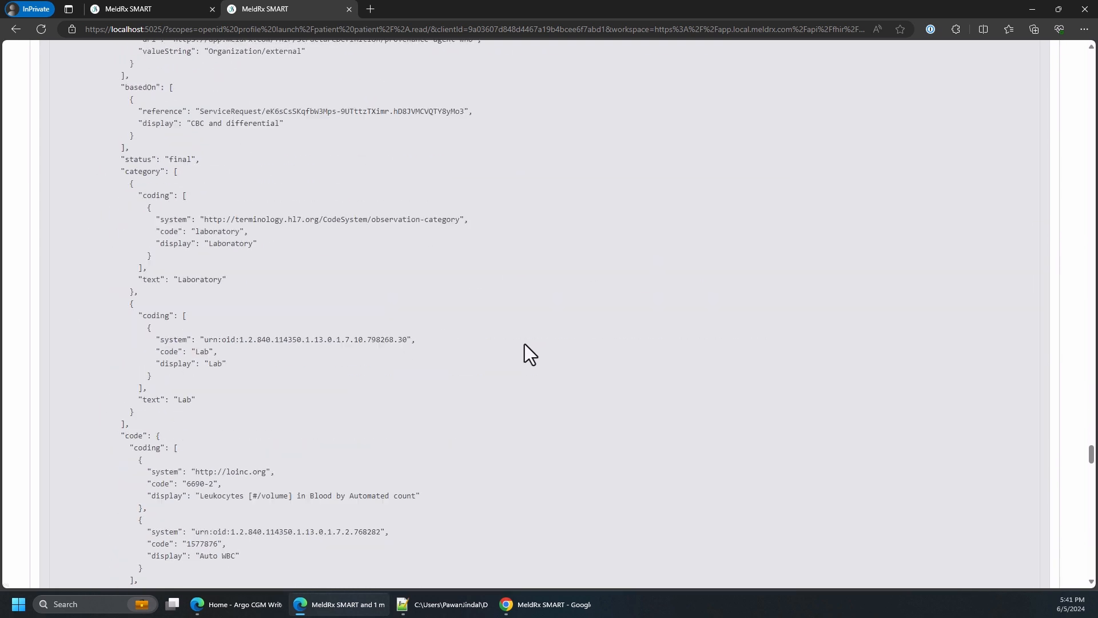
pyautogui.scroll(-5, 524, 345)
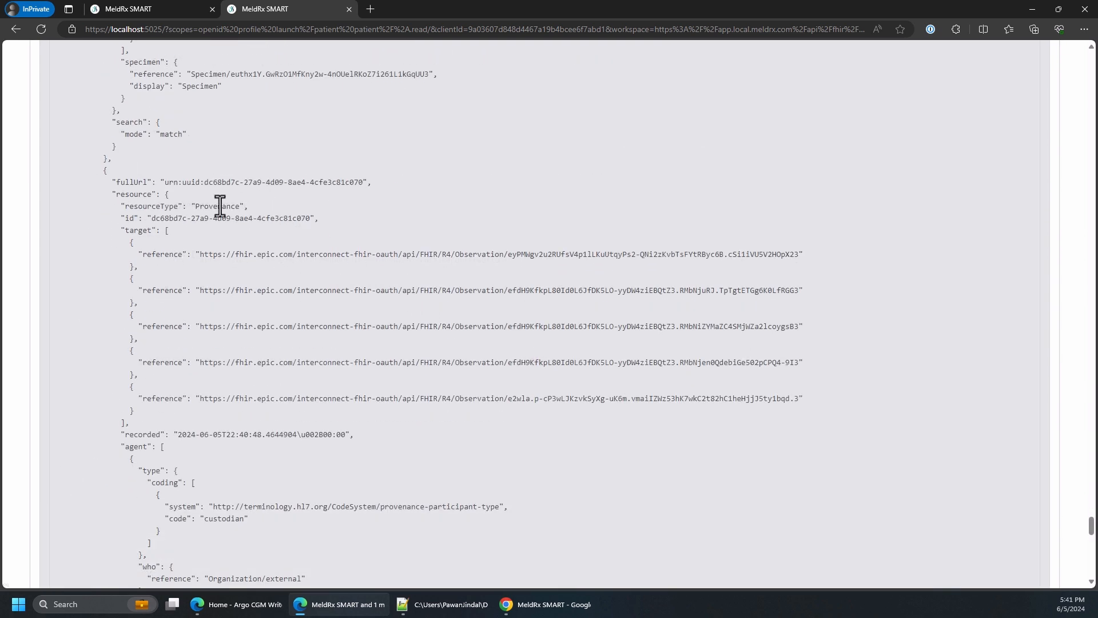
pyautogui.moveTo(239, 209); pyautogui.dragTo(195, 210)
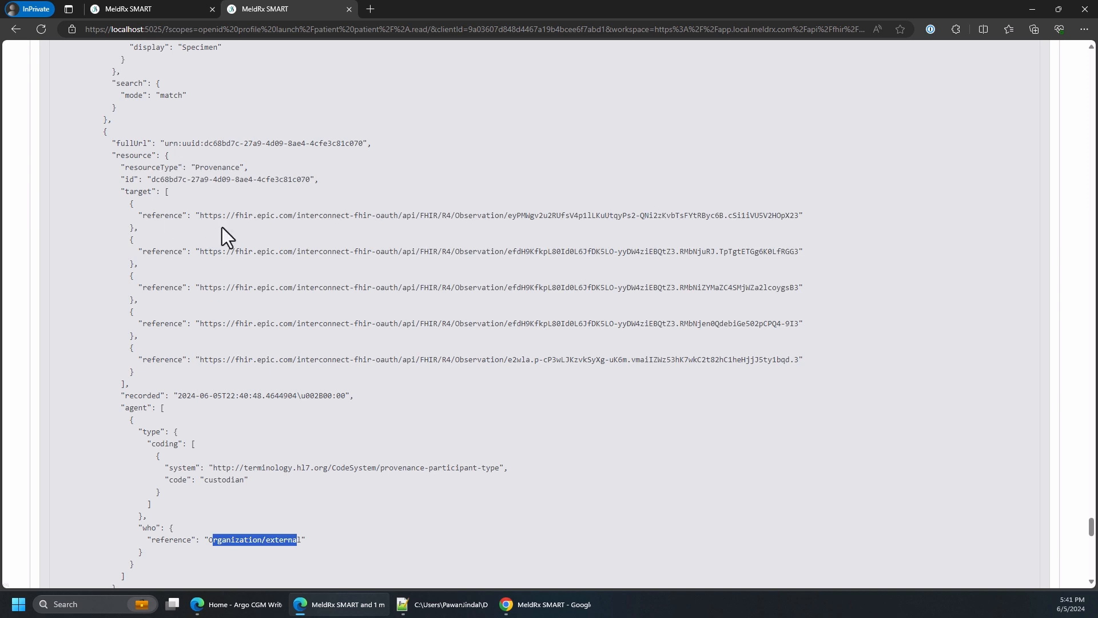
pyautogui.scroll(3, 225, 196)
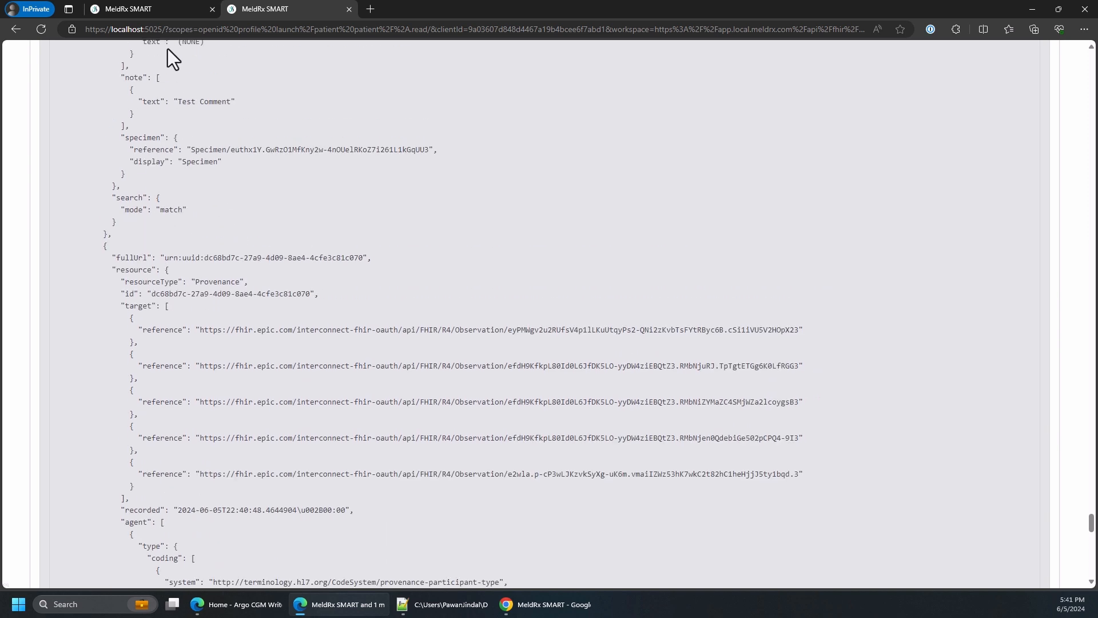
# Return to the MeldRx command center in the regular Edge window and open the Epic workspace for management
pyautogui.click(150, 8)
pyautogui.click(252, 605)
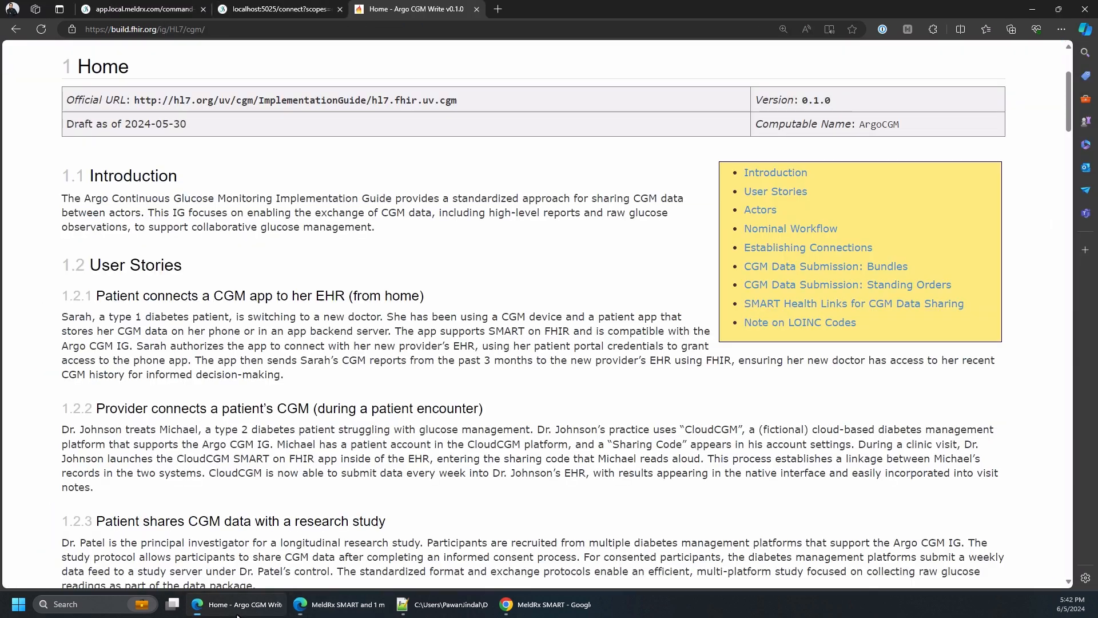
pyautogui.click(139, 5)
pyautogui.click(63, 116)
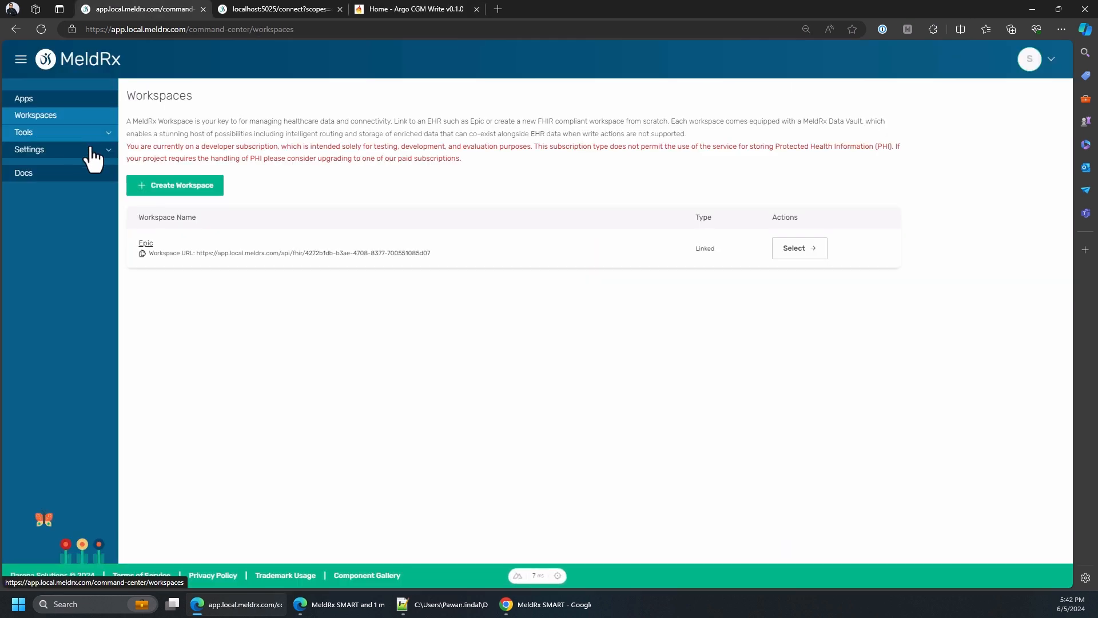
pyautogui.click(792, 249)
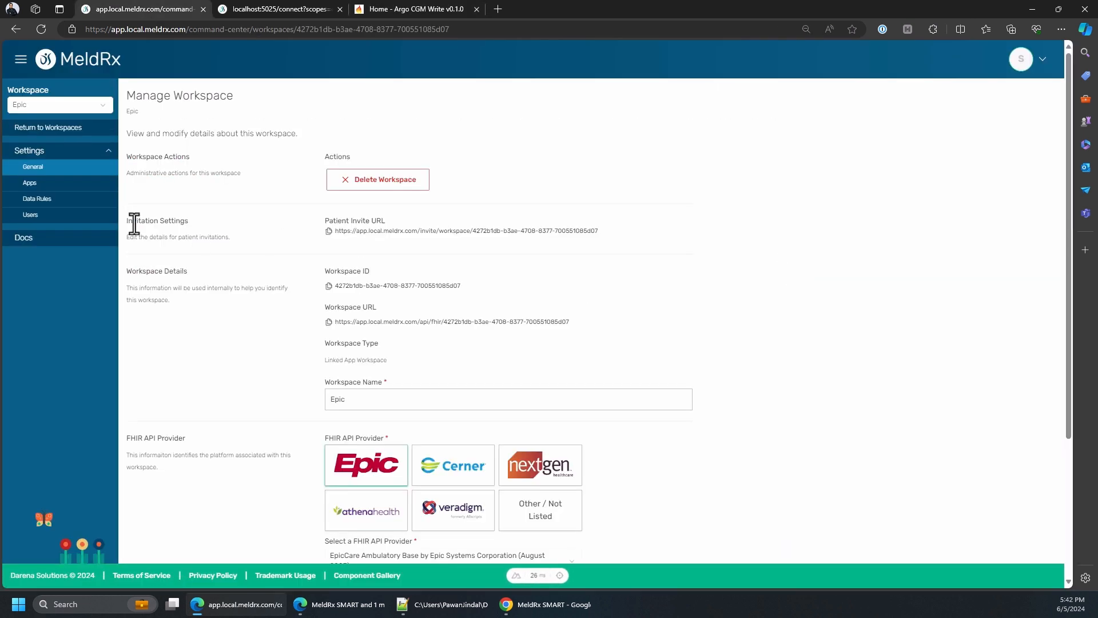
# In the Epic workspace's data rules, set the Observation read source to External and check the available write destinations without changing them
pyautogui.click(51, 201)
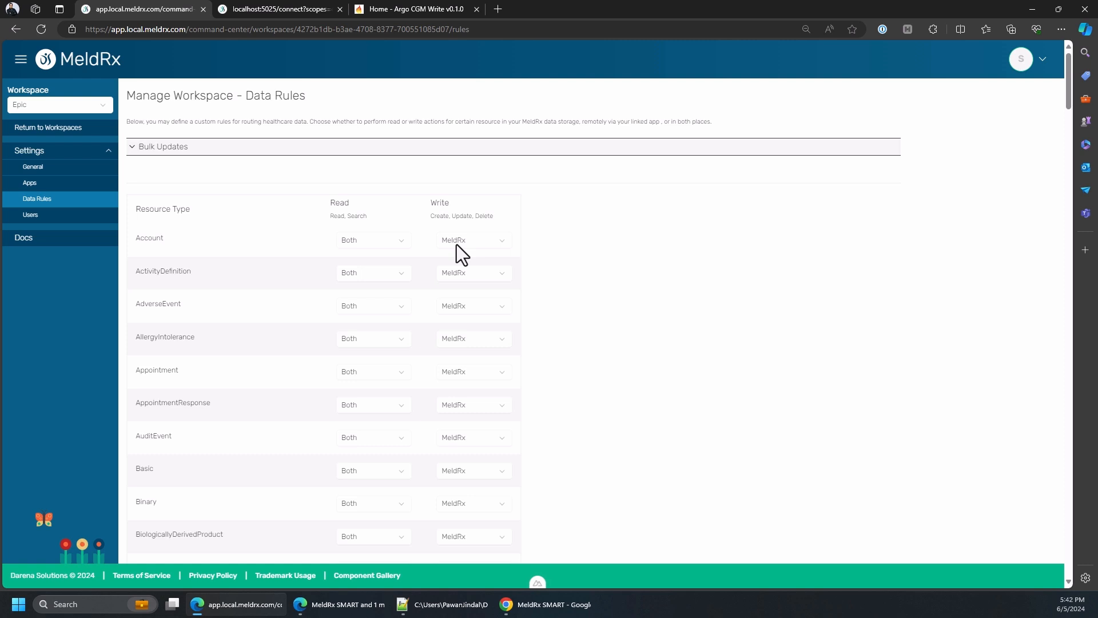
pyautogui.scroll(-20, 377, 343)
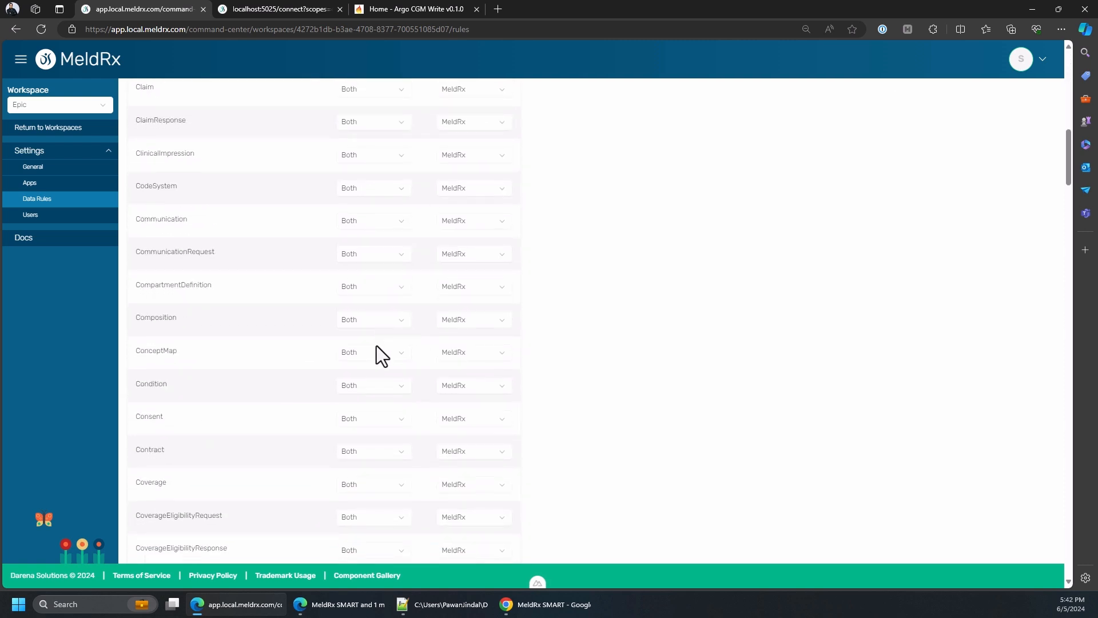
pyautogui.scroll(-13, 354, 408)
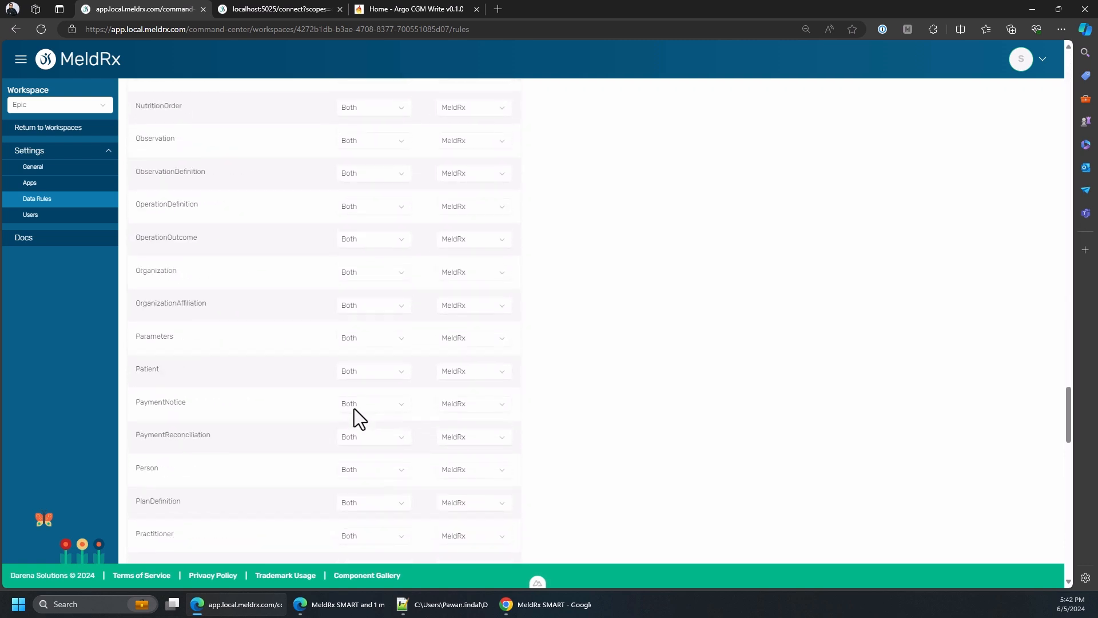
pyautogui.scroll(3, 353, 408)
pyautogui.scroll(2, 310, 329)
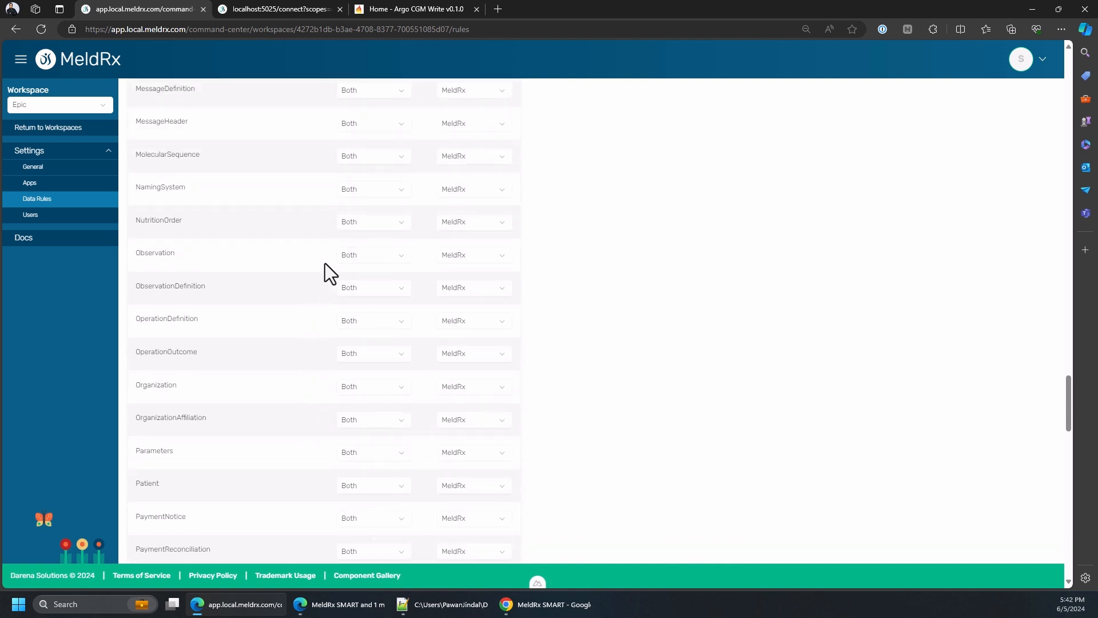
pyautogui.click(363, 259)
pyautogui.click(362, 280)
pyautogui.click(457, 256)
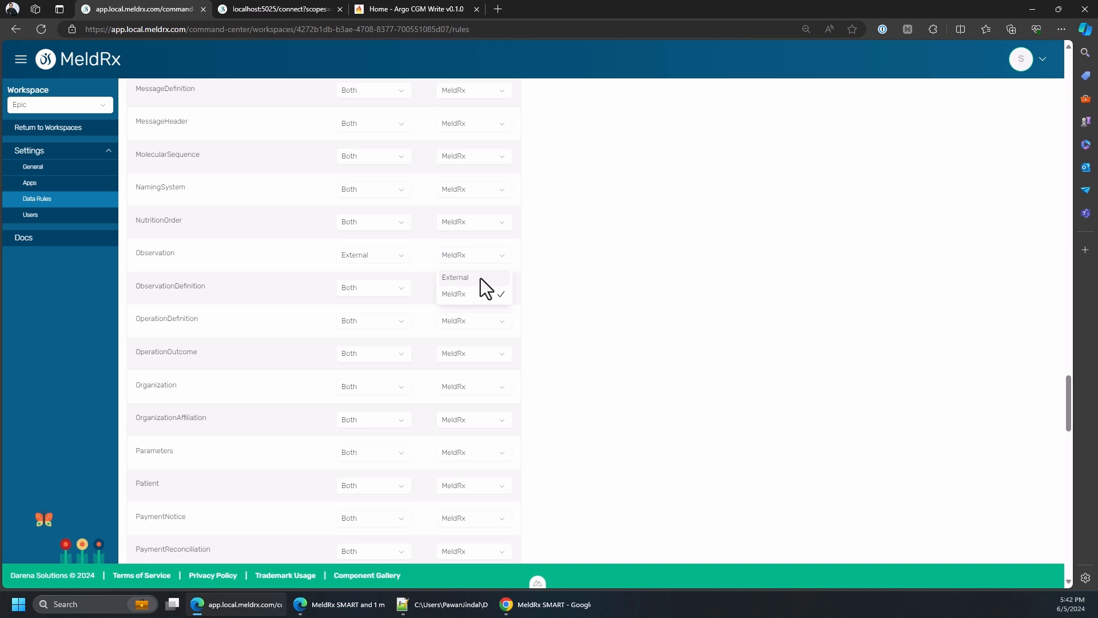
pyautogui.click(516, 259)
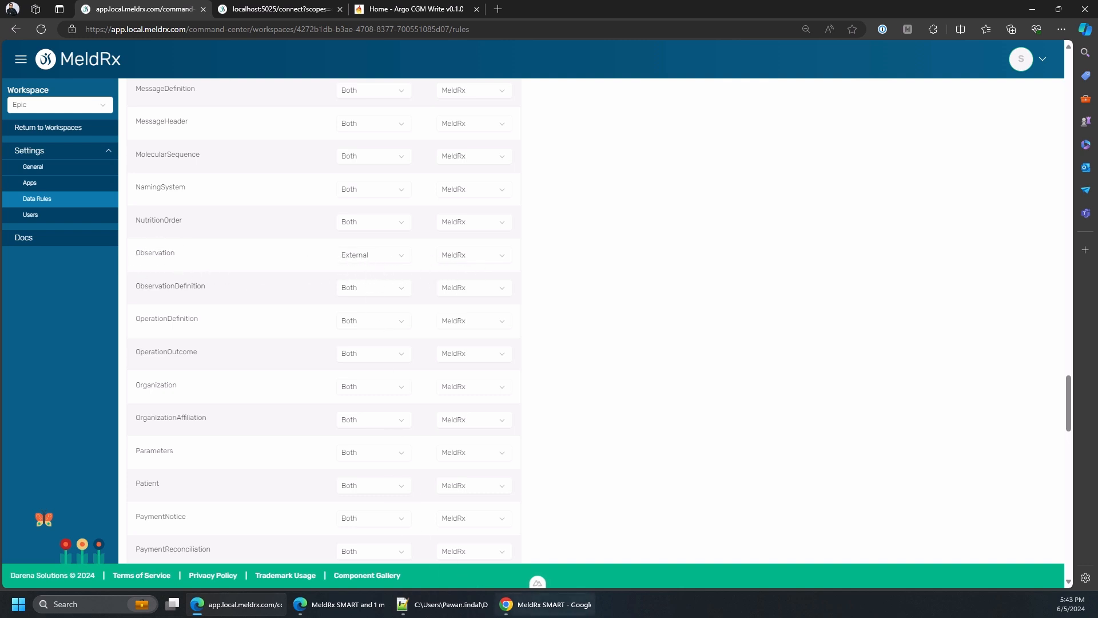
# Switch to the InPrivate Edge window and reload the EHR Plus patient summary to check its observations under the changed read rule
pyautogui.moveTo(342, 605)
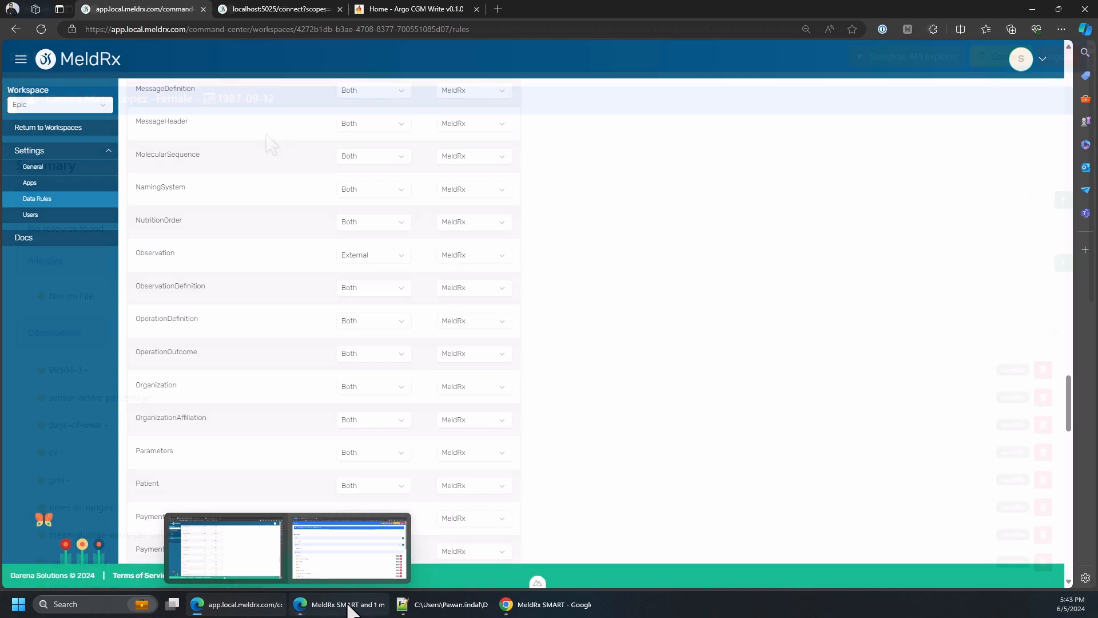
pyautogui.click(312, 572)
pyautogui.click(262, 12)
pyautogui.scroll(1, 340, 261)
pyautogui.scroll(16, 341, 261)
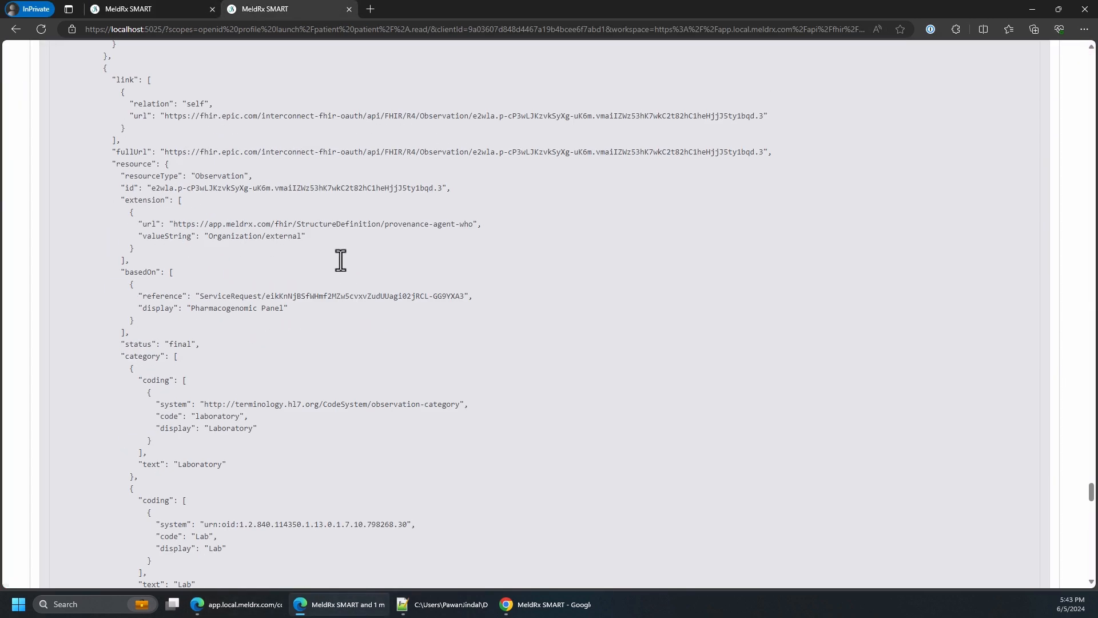
pyautogui.scroll(-6, 341, 261)
pyautogui.scroll(3, 341, 260)
pyautogui.click(126, 11)
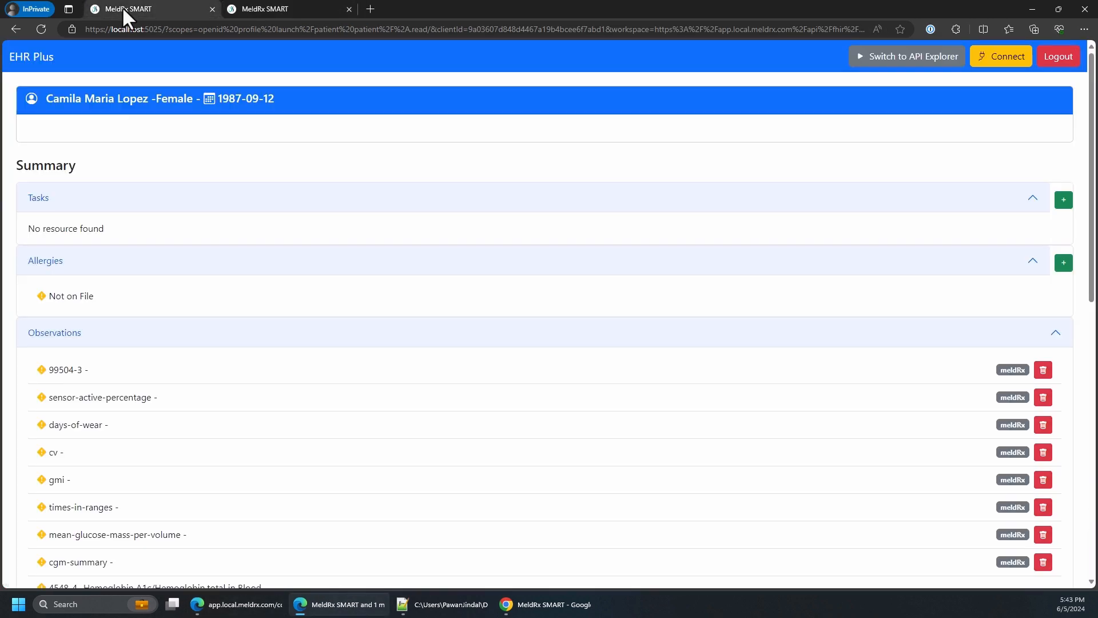
pyautogui.click(44, 31)
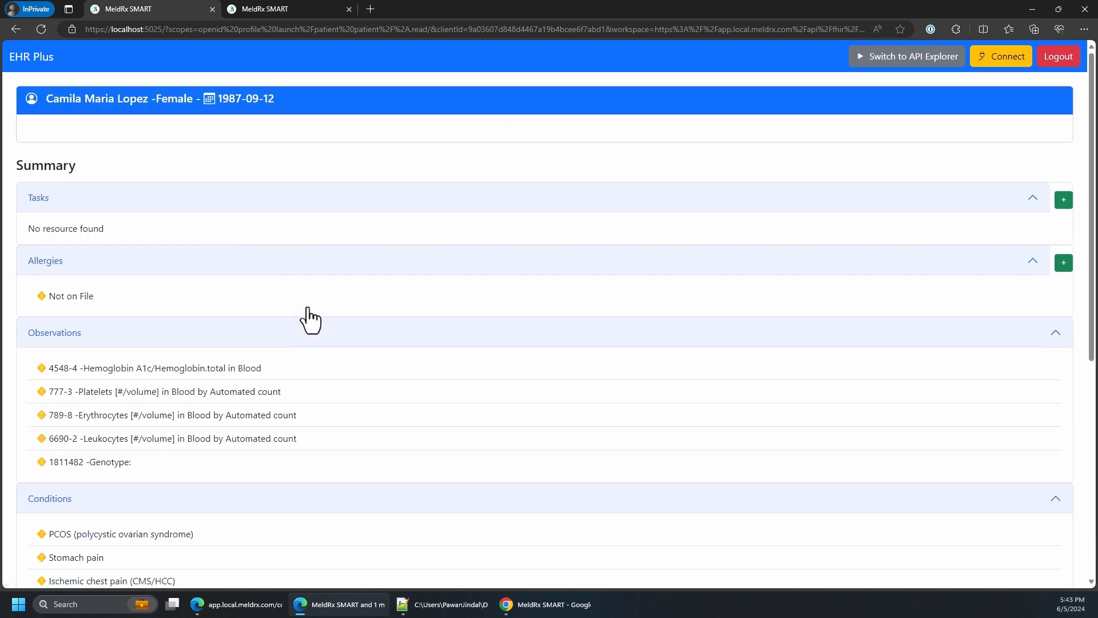